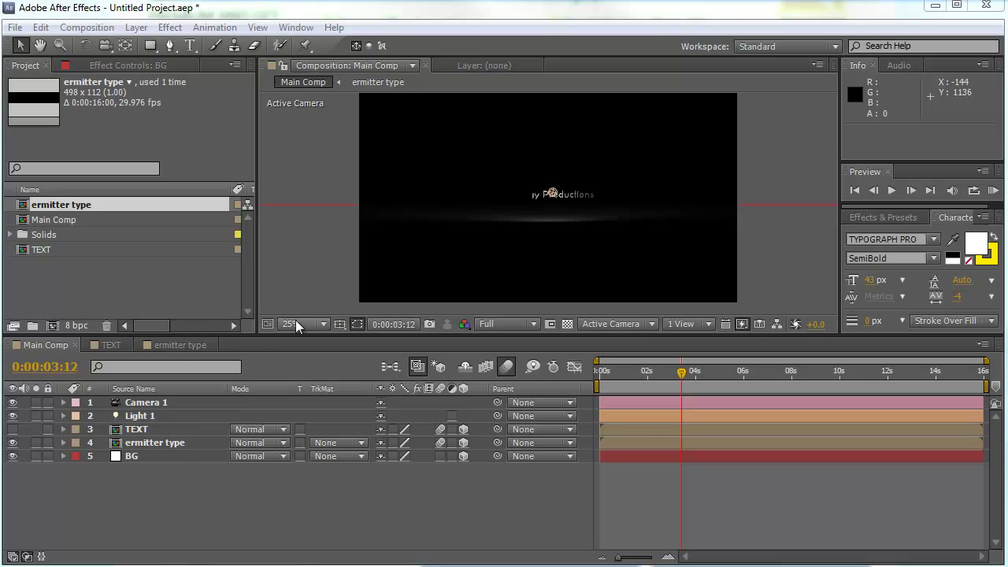
pyautogui.moveTo(656, 370)
pyautogui.mouseDown()
pyautogui.moveTo(646, 370)
pyautogui.moveTo(721, 368)
pyautogui.moveTo(651, 370)
pyautogui.mouseUp()
pyautogui.rightClick(216, 472)
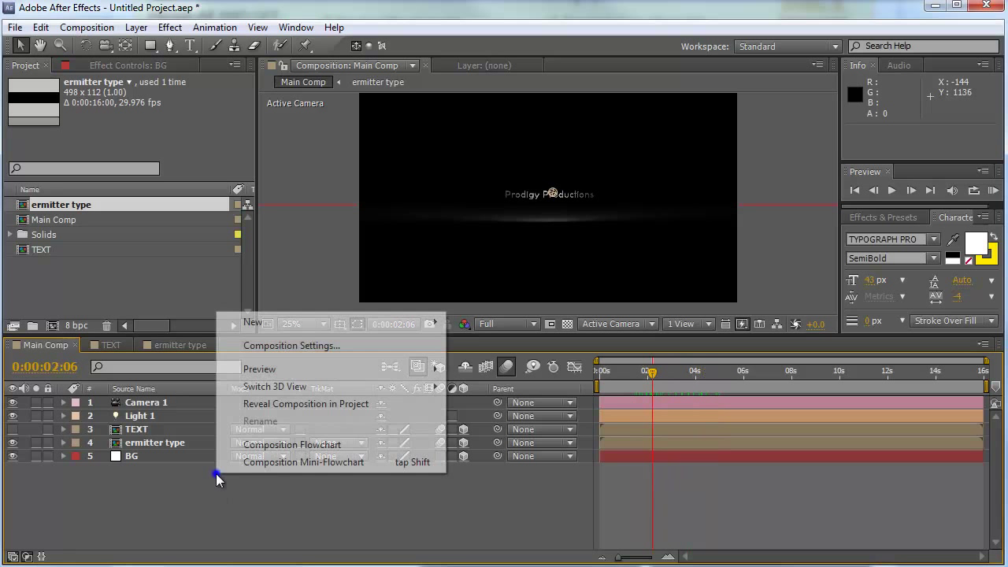
pyautogui.moveTo(247, 322)
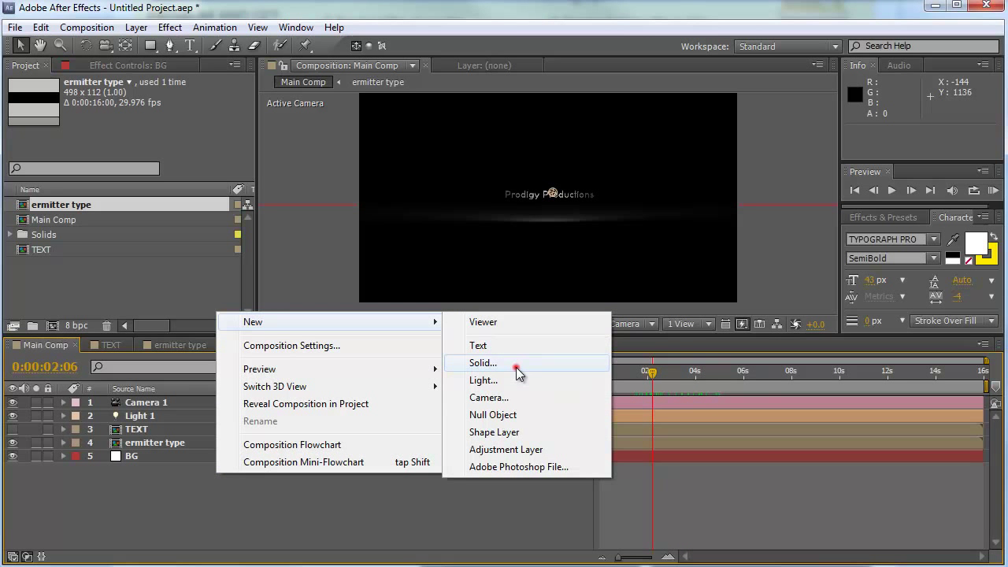
pyautogui.click(515, 366)
pyautogui.click(445, 408)
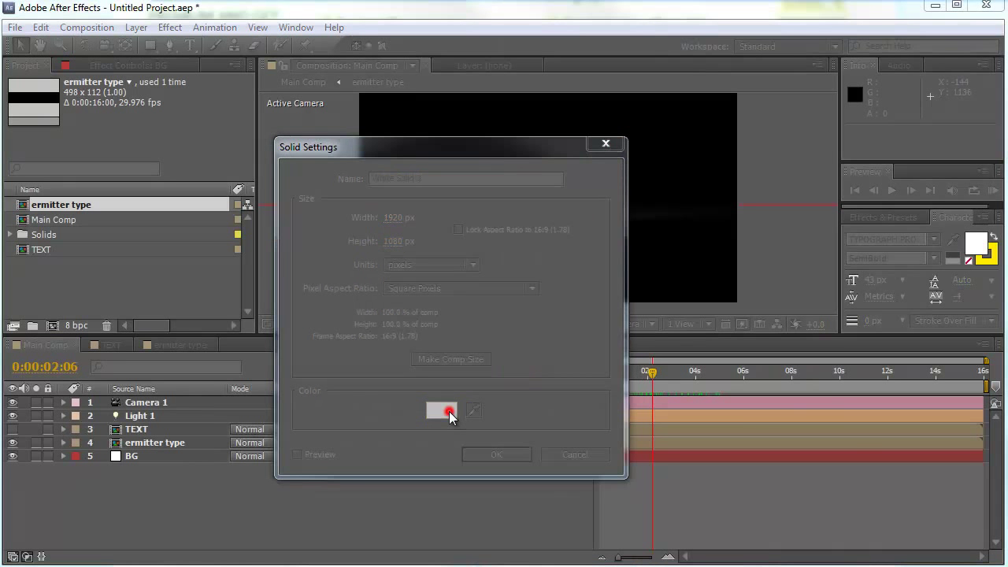
pyautogui.write('000000')
pyautogui.click(797, 215)
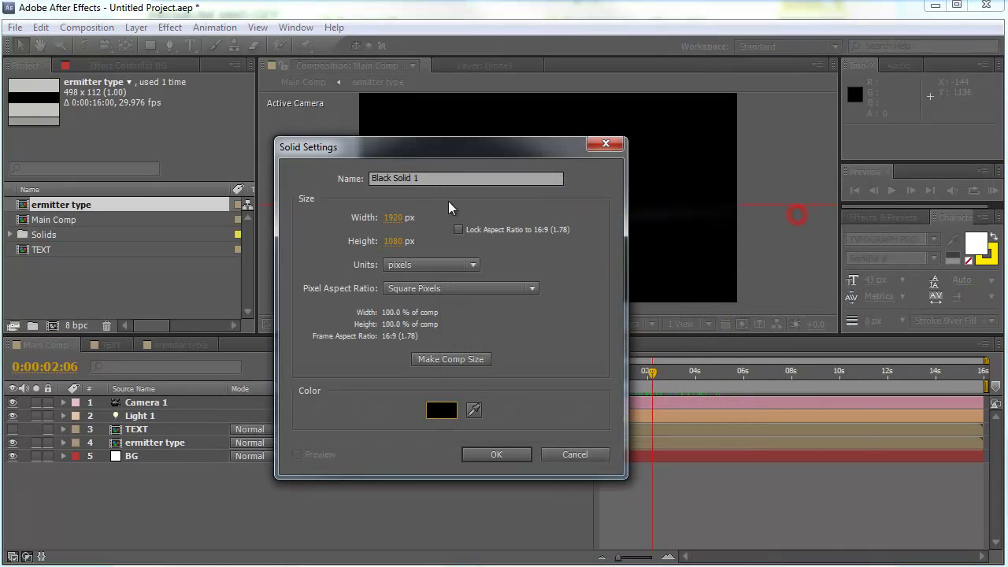
pyautogui.click(455, 181)
pyautogui.write('P')
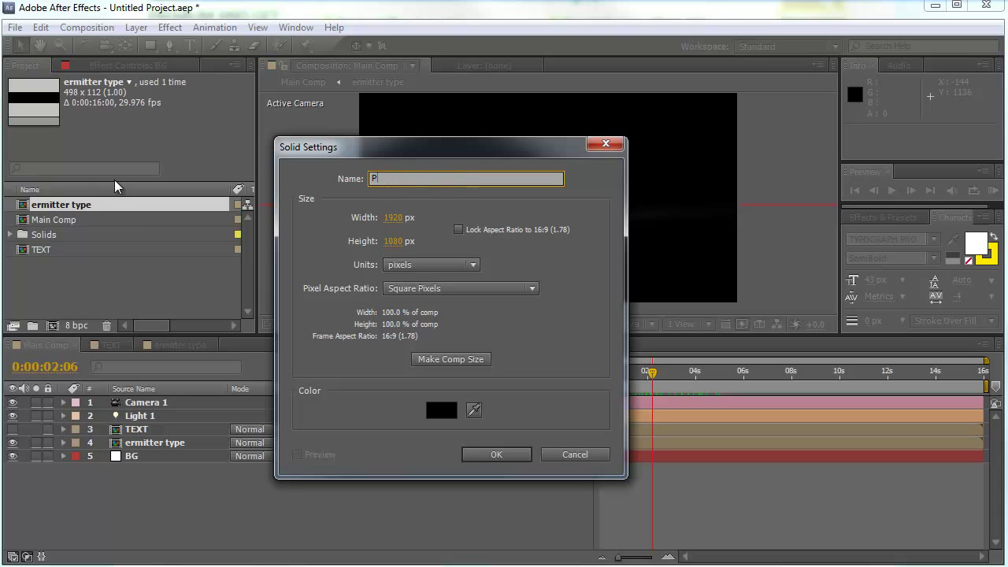
pyautogui.write('article destroy')
pyautogui.click(522, 457)
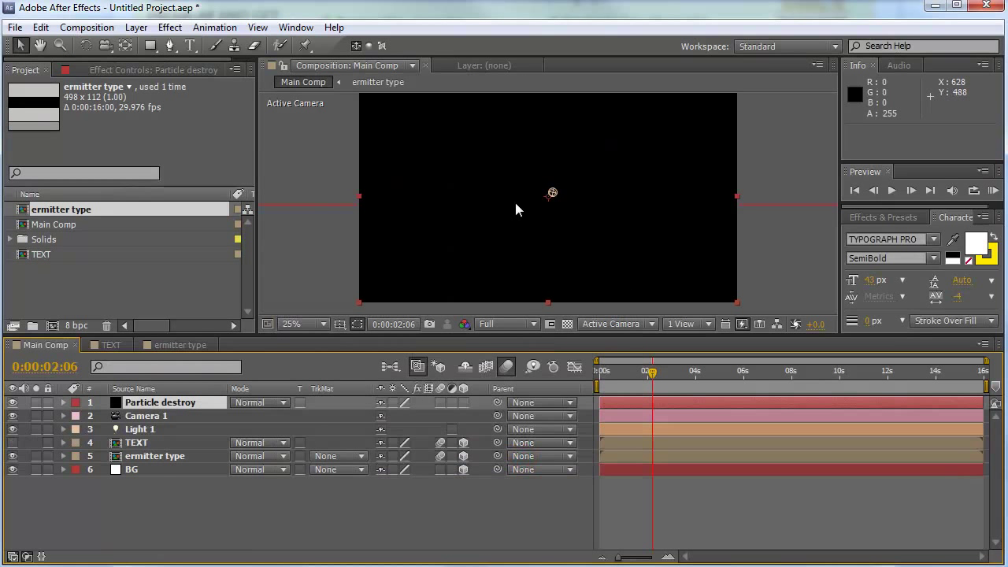
# Step: Apply the Particular effect to the Particle destroy solid
pyautogui.rightClick(371, 93)
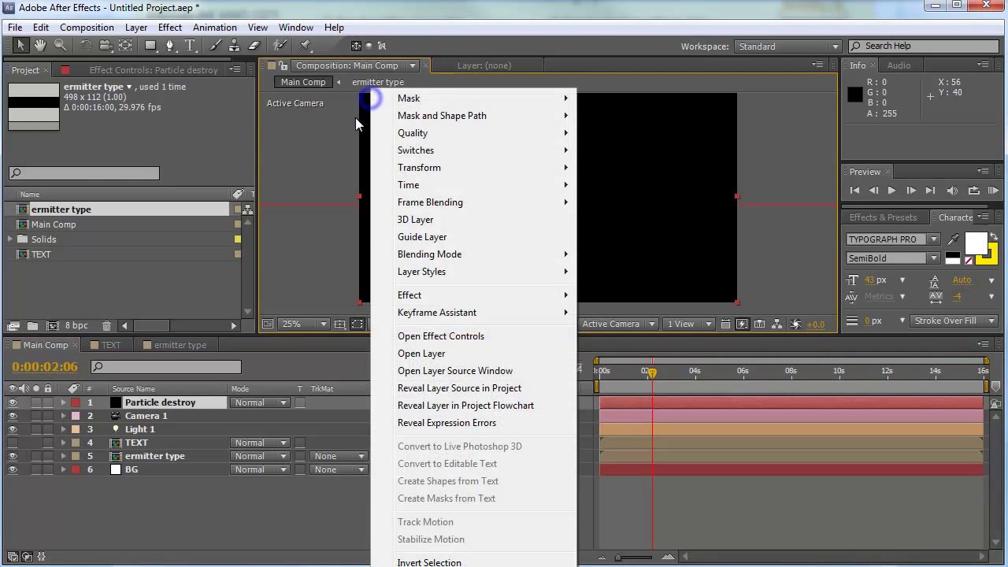
pyautogui.moveTo(438, 295)
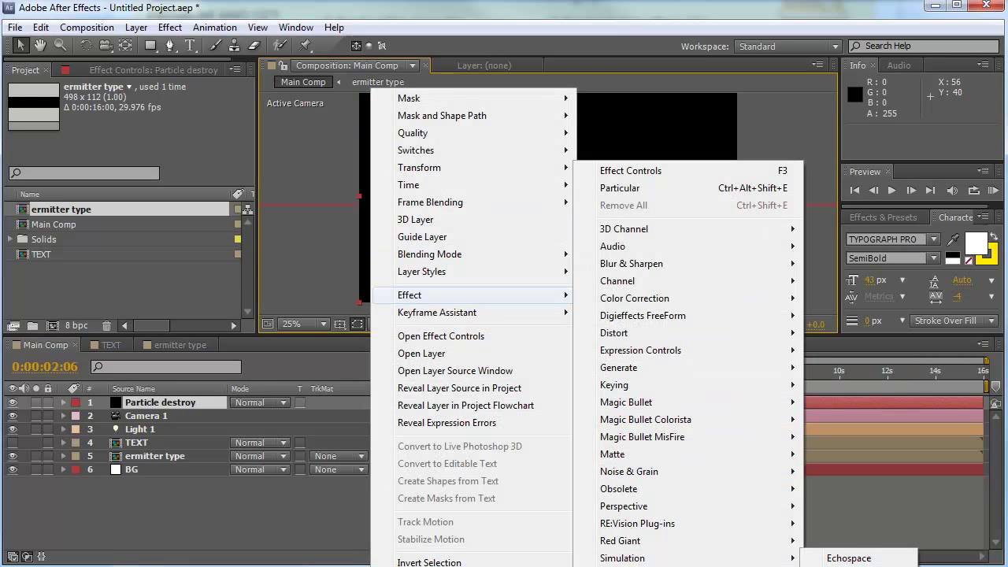
pyautogui.click(619, 188)
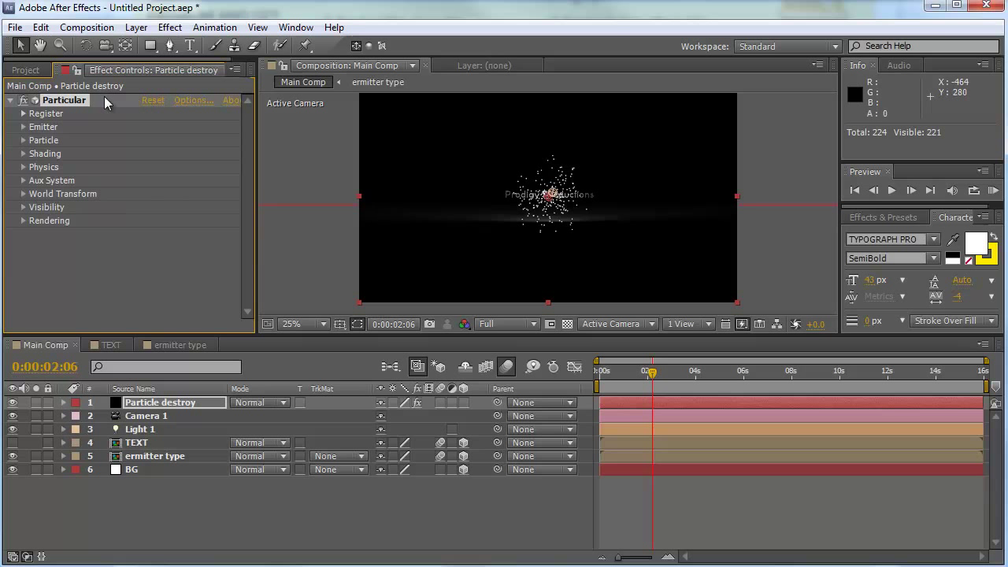
# Step: Set Particular's emitter to 61200 particles per second and its emitter type to Layer
pyautogui.click(23, 126)
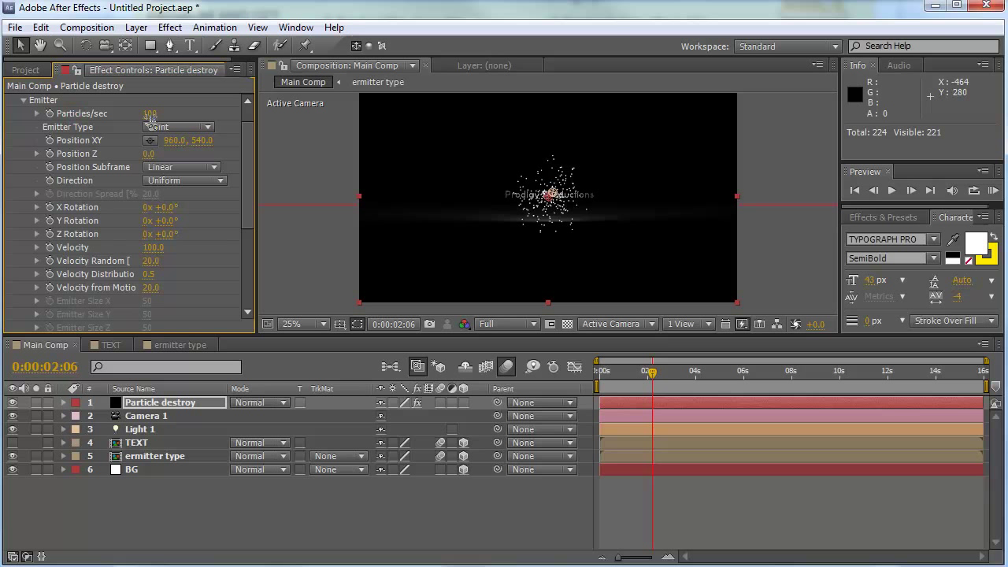
pyautogui.moveTo(150, 118); pyautogui.dragTo(683, 132)
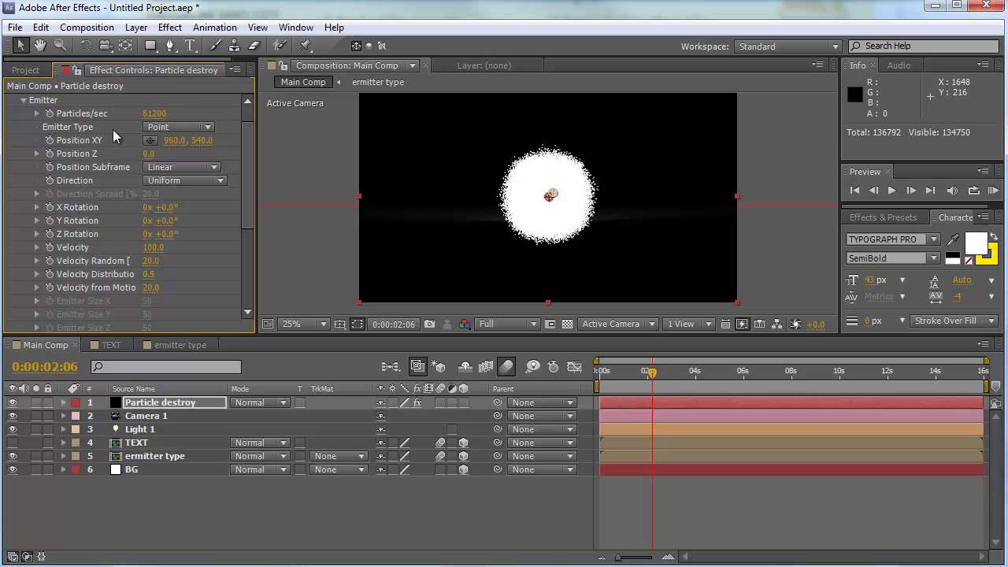
pyautogui.click(186, 127)
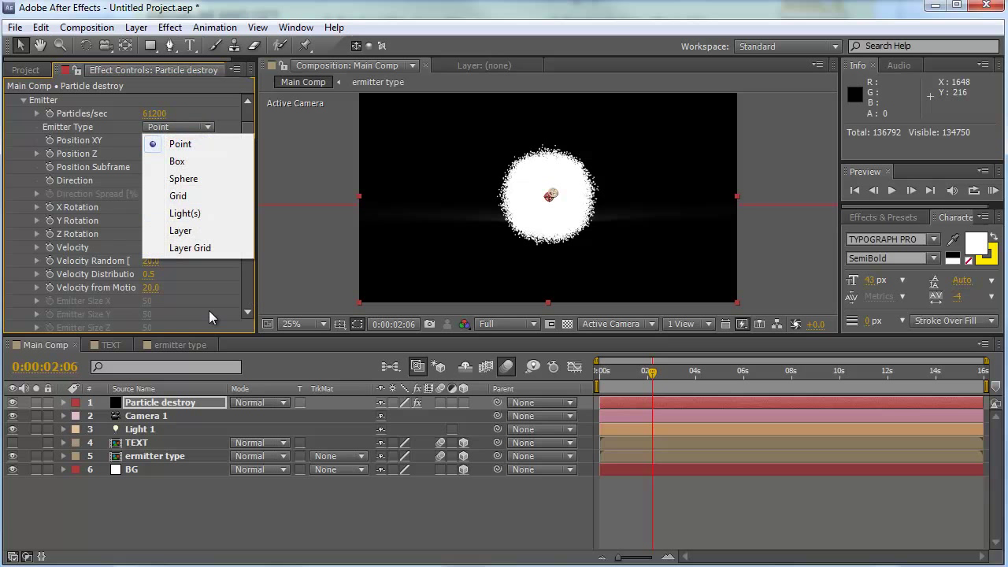
pyautogui.click(197, 233)
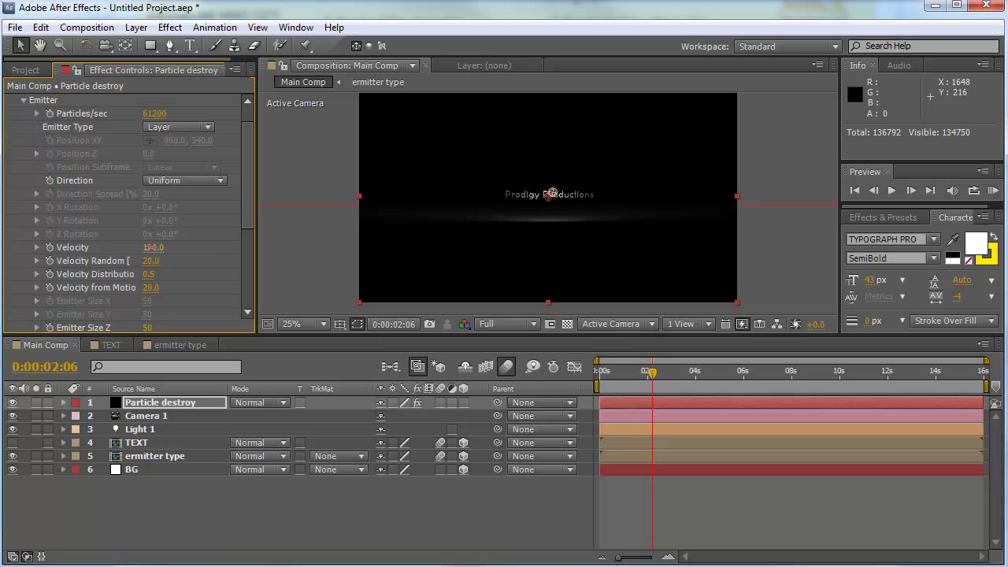
# Step: Set the emitter's Velocity to 70
pyautogui.moveTo(153, 247)
pyautogui.mouseDown()
pyautogui.moveTo(121, 247)
pyautogui.moveTo(167, 251)
pyautogui.mouseUp()
pyautogui.click(150, 248)
pyautogui.write('70')
pyautogui.press('Return')
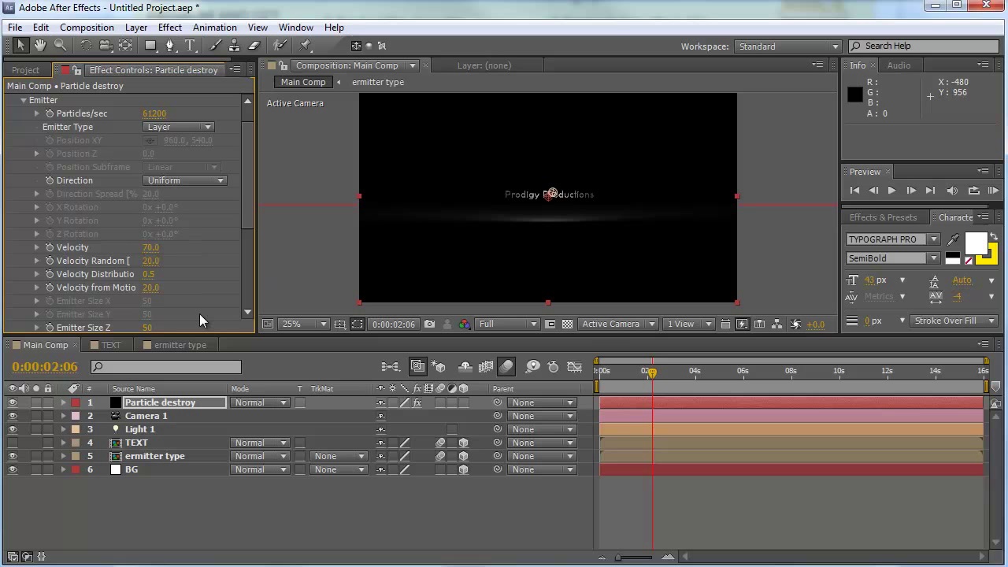
# Step: Set the emitter's Velocity Random to 0 and its Velocity Distribution to 1
pyautogui.click(150, 261)
pyautogui.write('0')
pyautogui.press('Return')
pyautogui.click(148, 274)
pyautogui.write('1')
pyautogui.press('Return')
# Step: Set the emitter's Emitter Size Z to 0 and its Random Seed to 0
pyautogui.scroll(-3, 204, 252)
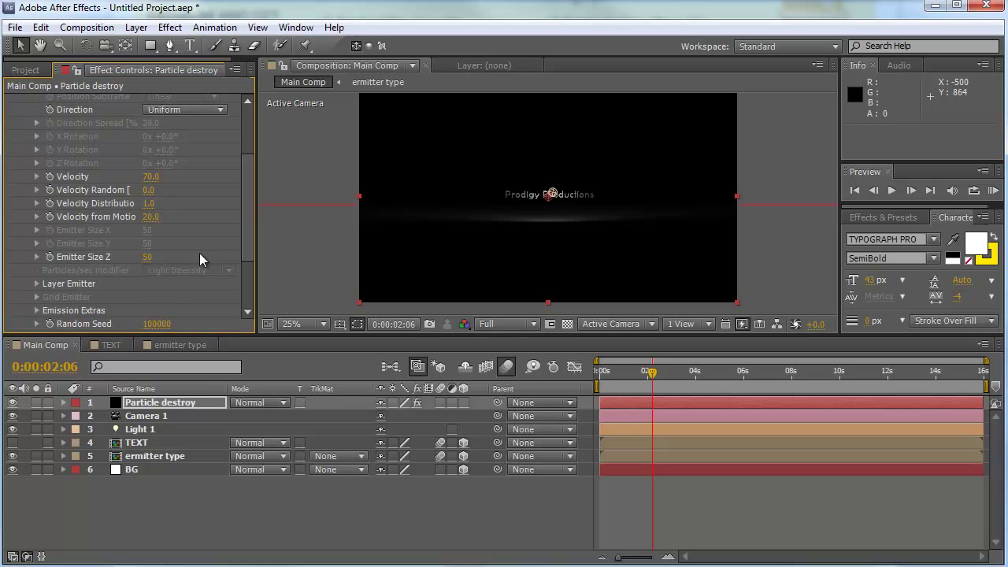
pyautogui.click(149, 257)
pyautogui.press('Return')
pyautogui.scroll(-3, 161, 240)
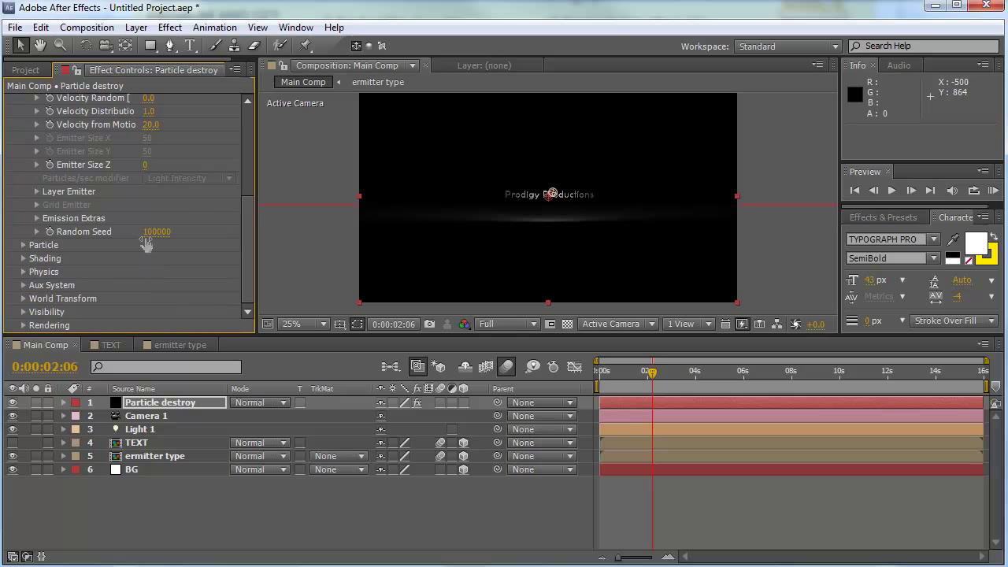
pyautogui.click(149, 231)
pyautogui.scroll(5, 63, 169)
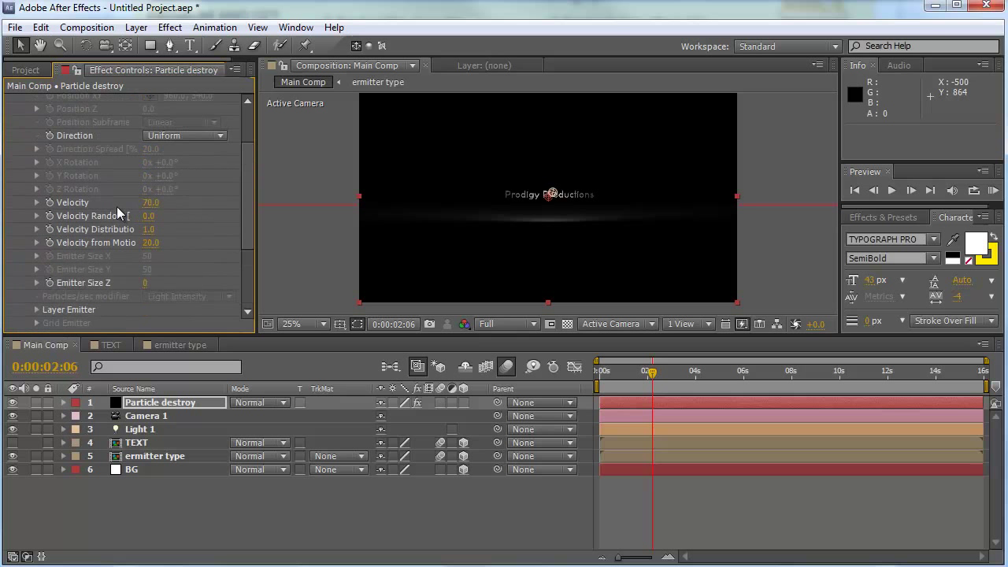
# Step: Set the particle Life to 10 seconds in Particular's Particle settings
pyautogui.click(23, 127)
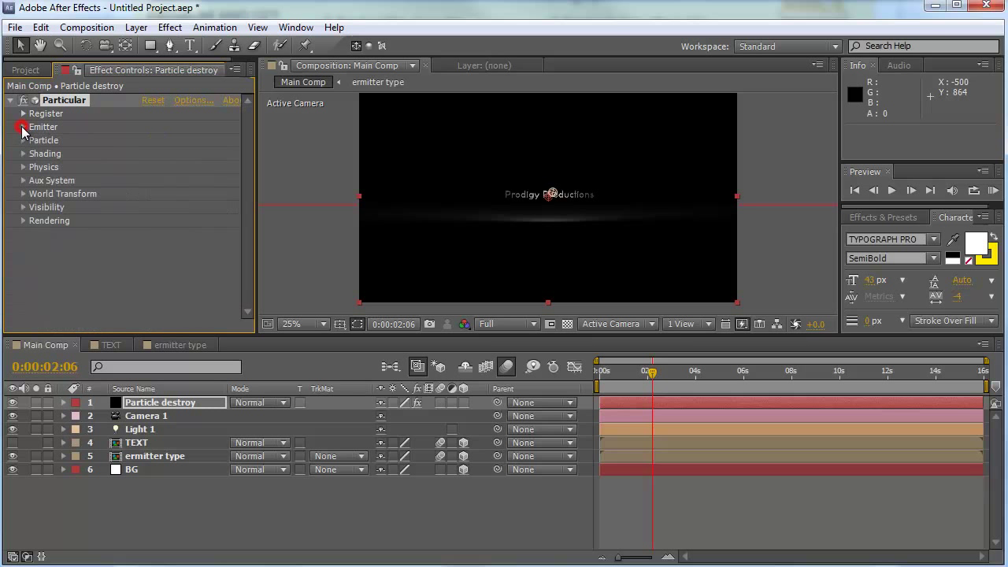
pyautogui.click(23, 140)
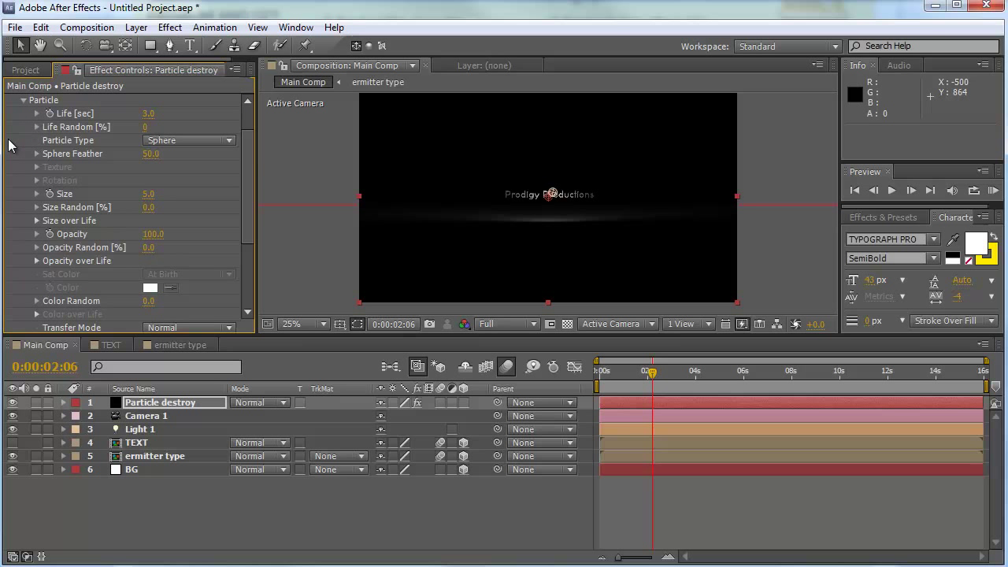
pyautogui.click(148, 114)
pyautogui.write('10')
pyautogui.press('Return')
# Step: Set the particle Size to 2 and Size Random to 100%
pyautogui.click(148, 194)
pyautogui.write('2')
pyautogui.press('Return')
pyautogui.click(148, 207)
pyautogui.write('100')
pyautogui.press('Return')
# Step: Assign the TEXT layer as the source layer in Particular's Layer Emitter settings
pyautogui.scroll(5, 161, 220)
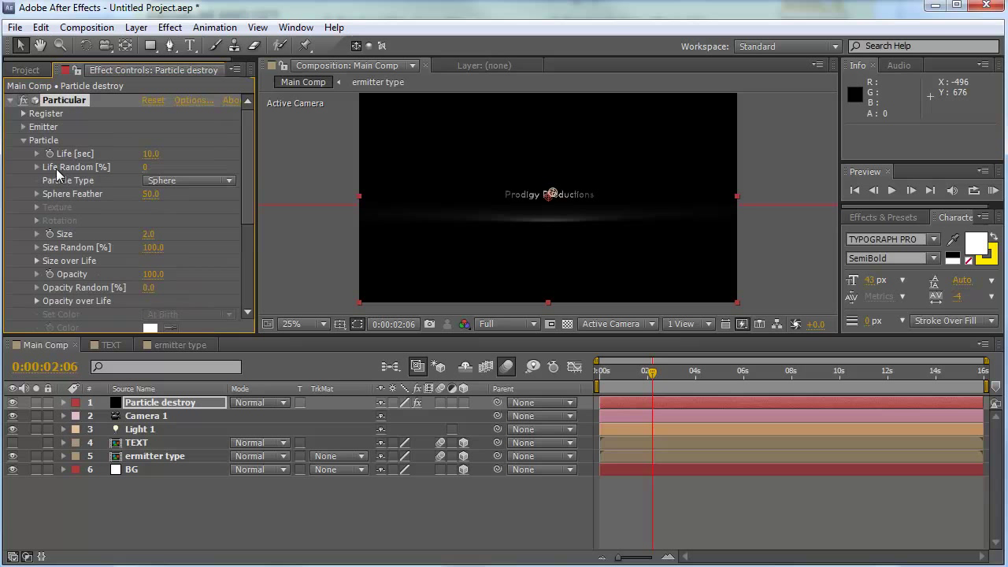
pyautogui.click(22, 126)
pyautogui.scroll(-4, 66, 200)
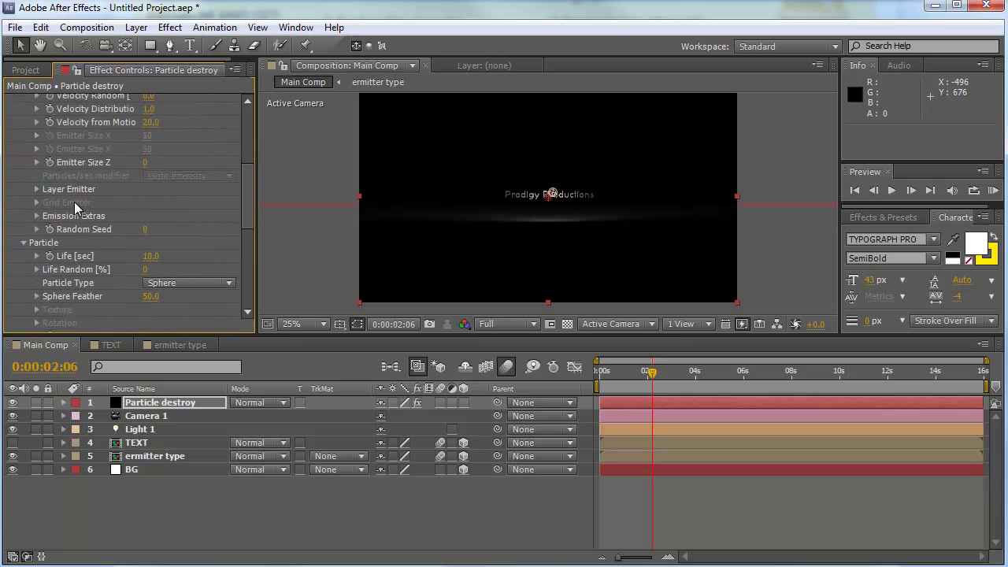
pyautogui.click(37, 189)
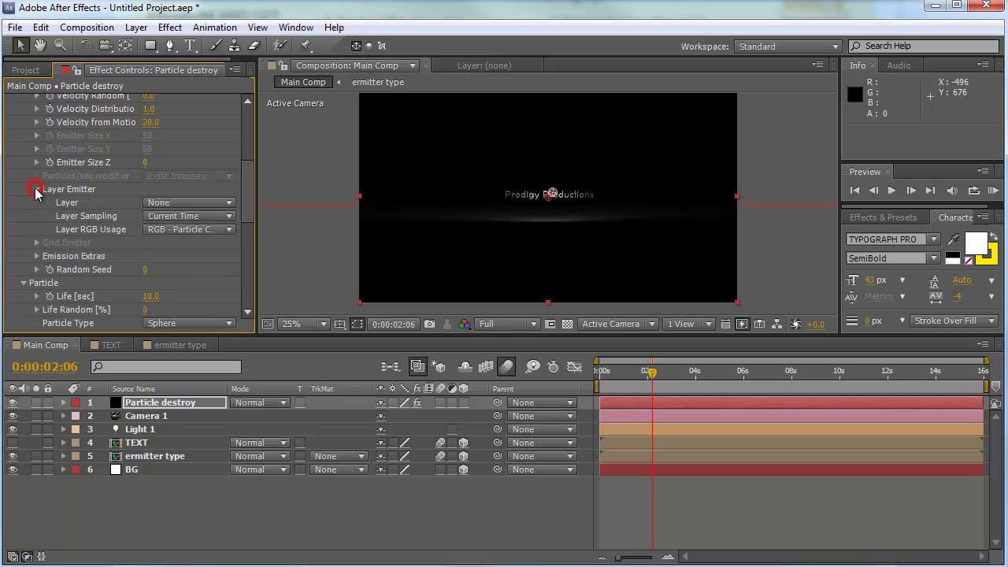
pyautogui.click(167, 203)
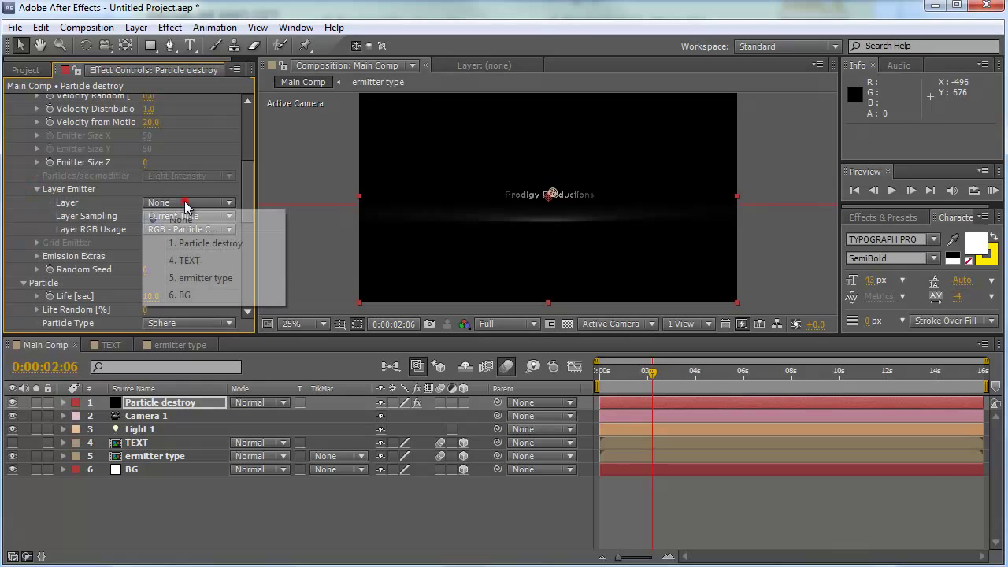
pyautogui.click(195, 261)
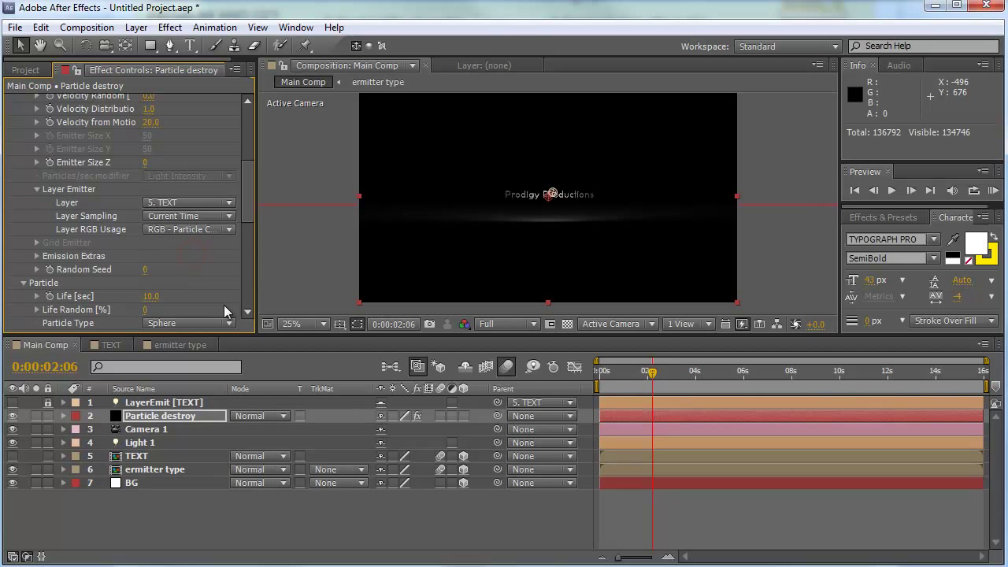
# Step: Move the current time to 0:00:03:19 and set the Layer Emitter's Layer Sampling to Particle Birth Time
pyautogui.moveTo(652, 371); pyautogui.dragTo(688, 386)
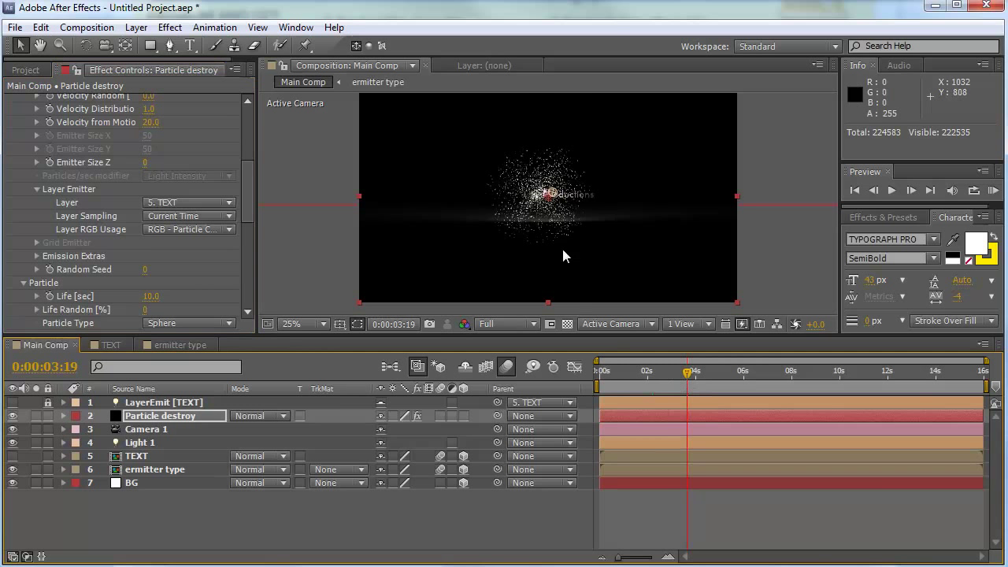
pyautogui.scroll(1, 547, 210)
pyautogui.scroll(-1, 546, 210)
pyautogui.click(251, 185)
pyautogui.scroll(-1, 252, 185)
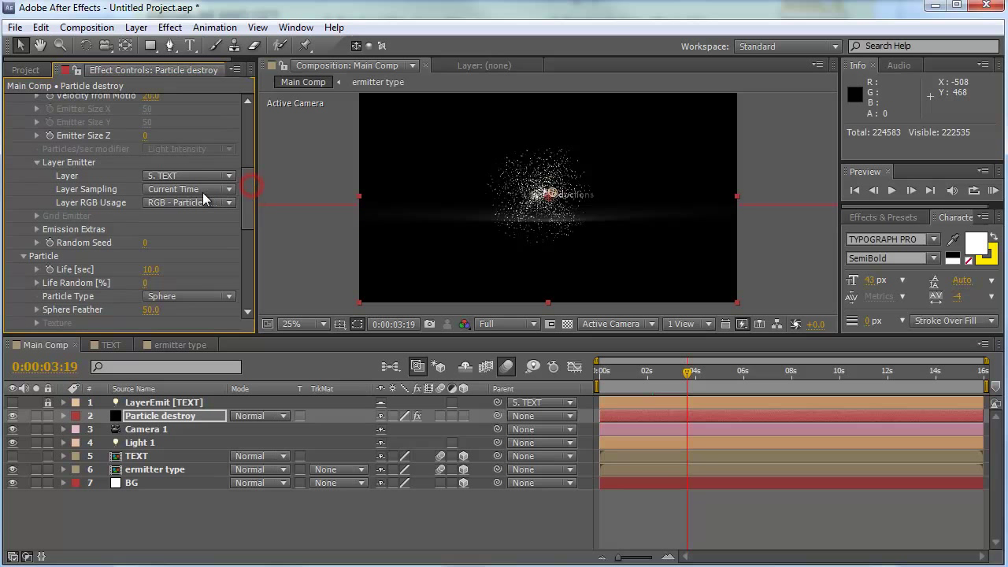
pyautogui.click(202, 190)
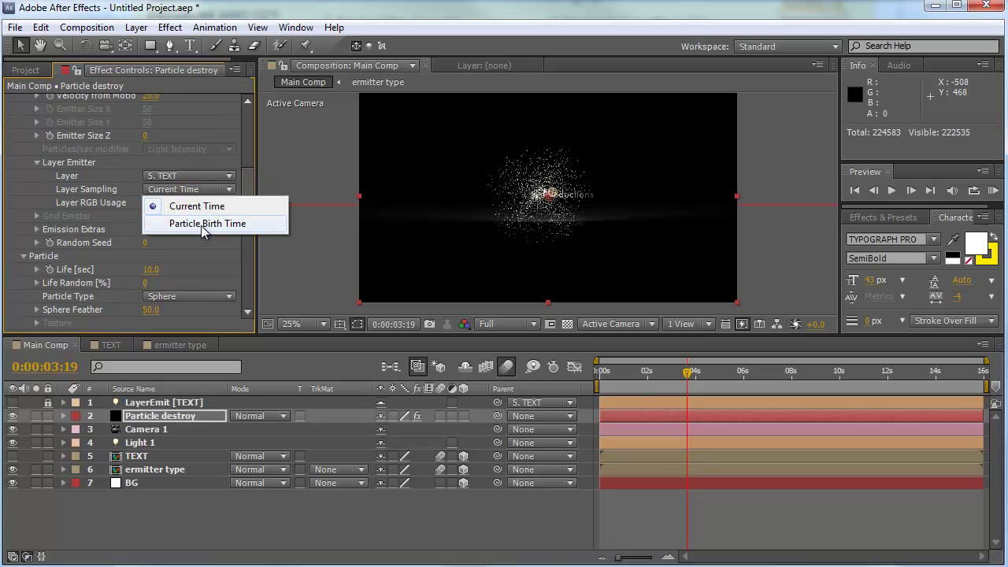
pyautogui.click(203, 225)
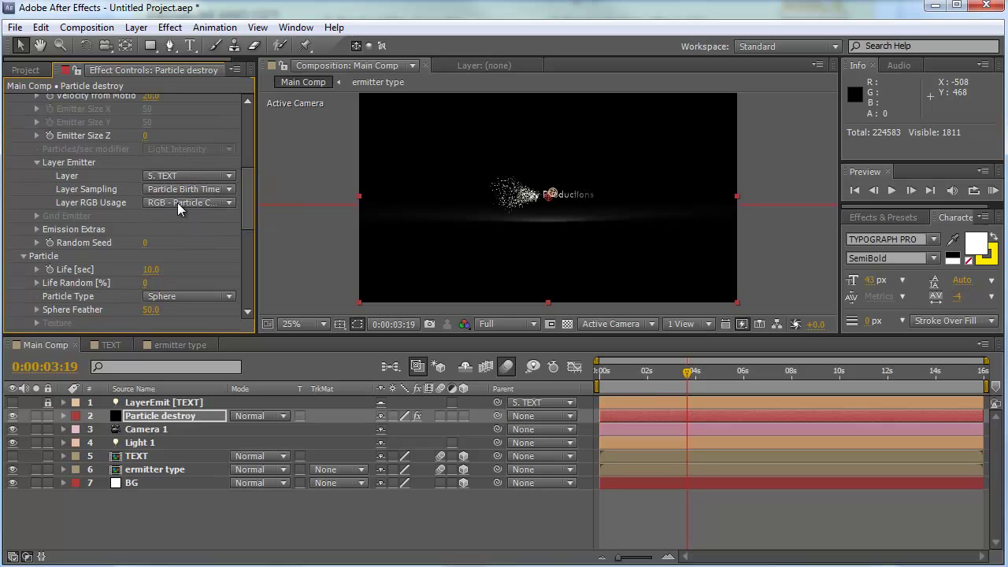
# Step: Set the particles' Opacity Random to 100% and inspect the scattering text at 50% magnification
pyautogui.scroll(1, 569, 224)
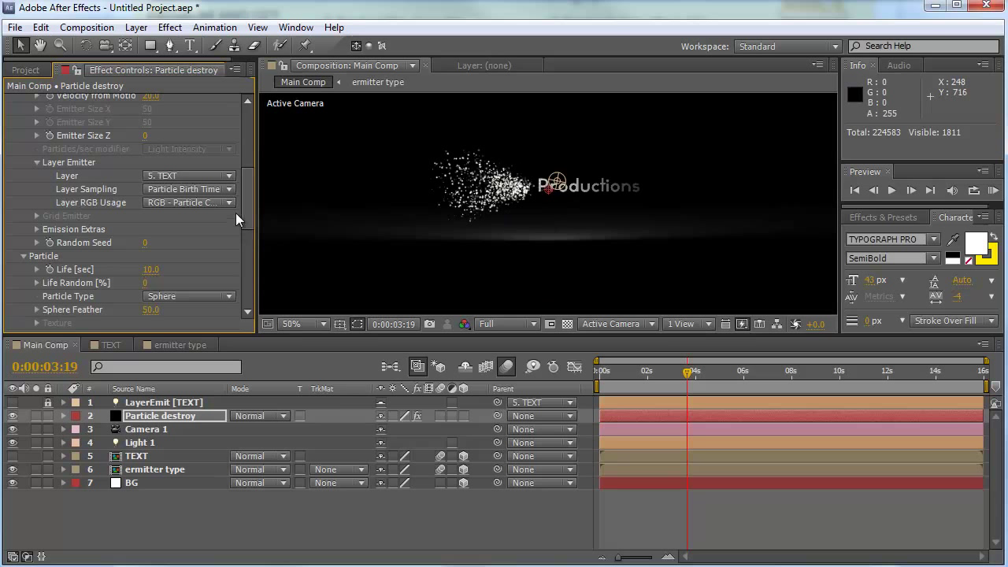
pyautogui.scroll(-6, 236, 216)
pyautogui.scroll(-1, 180, 215)
pyautogui.scroll(3, 180, 215)
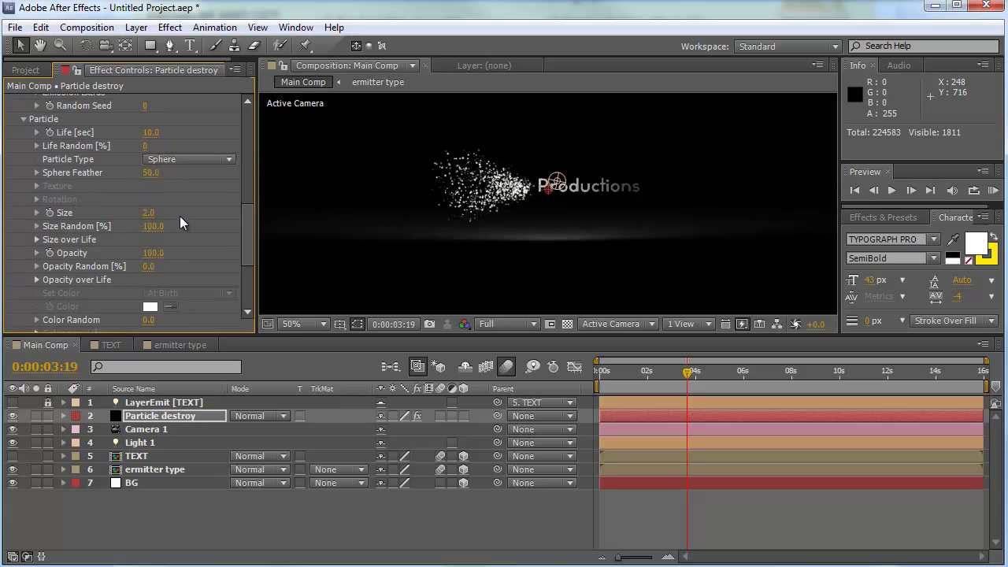
pyautogui.click(153, 253)
pyautogui.click(149, 267)
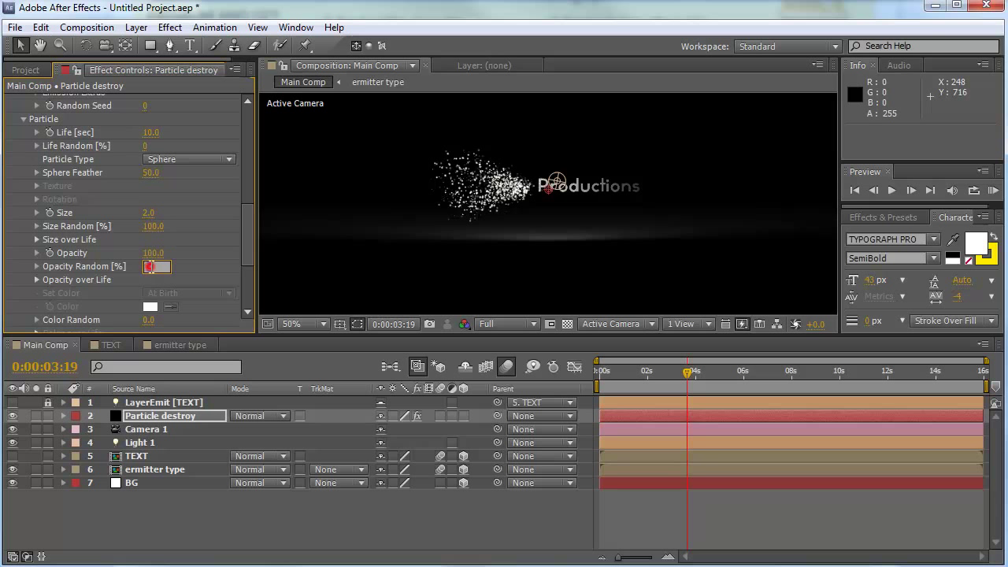
pyautogui.write('100')
pyautogui.press('Return')
pyautogui.scroll(-8, 266, 220)
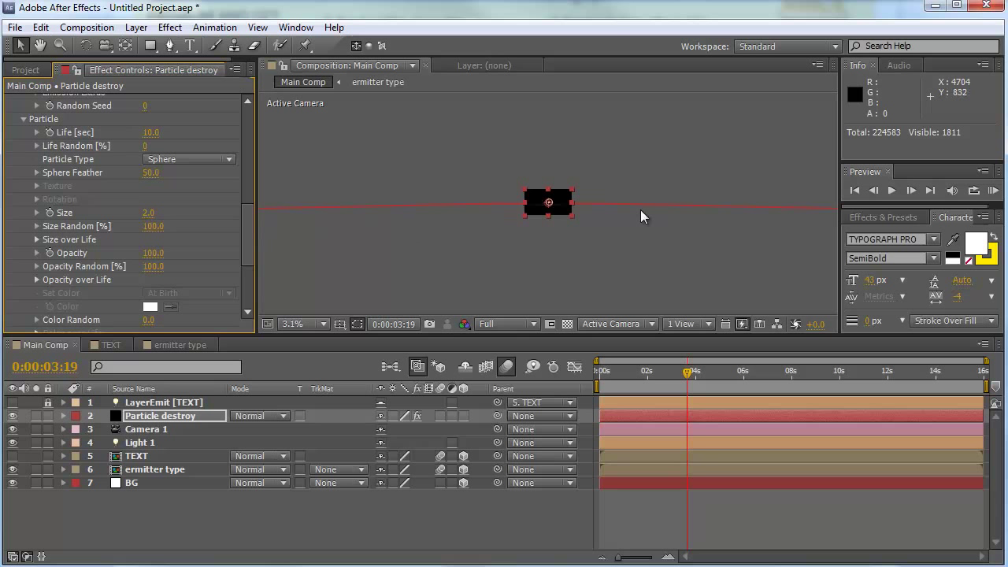
pyautogui.scroll(3, 640, 210)
pyautogui.scroll(2, 551, 197)
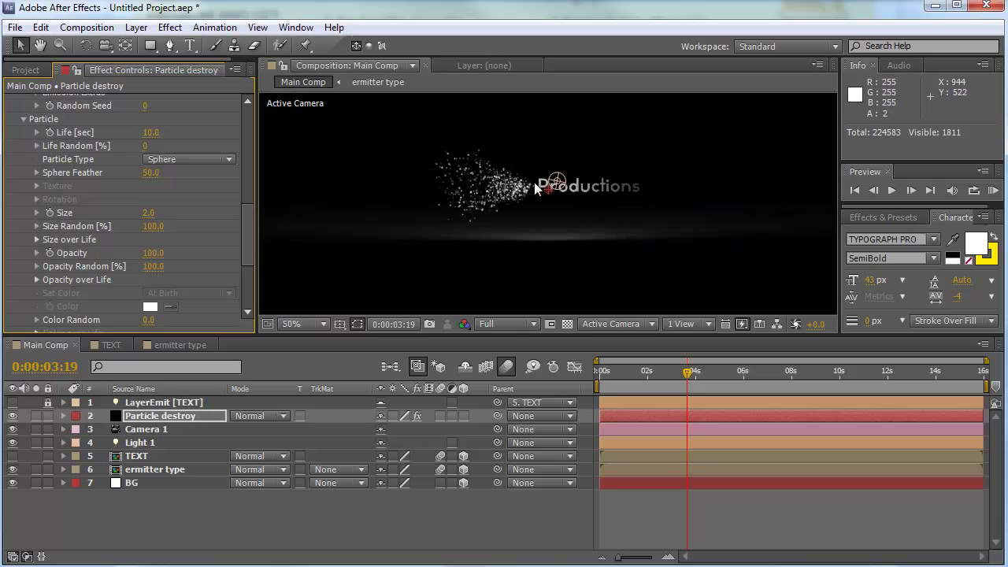
# Step: Turn on Shading and Shadowlet for Main in the Particle destroy layer's Particular effect
pyautogui.moveTo(245, 230); pyautogui.dragTo(251, 278)
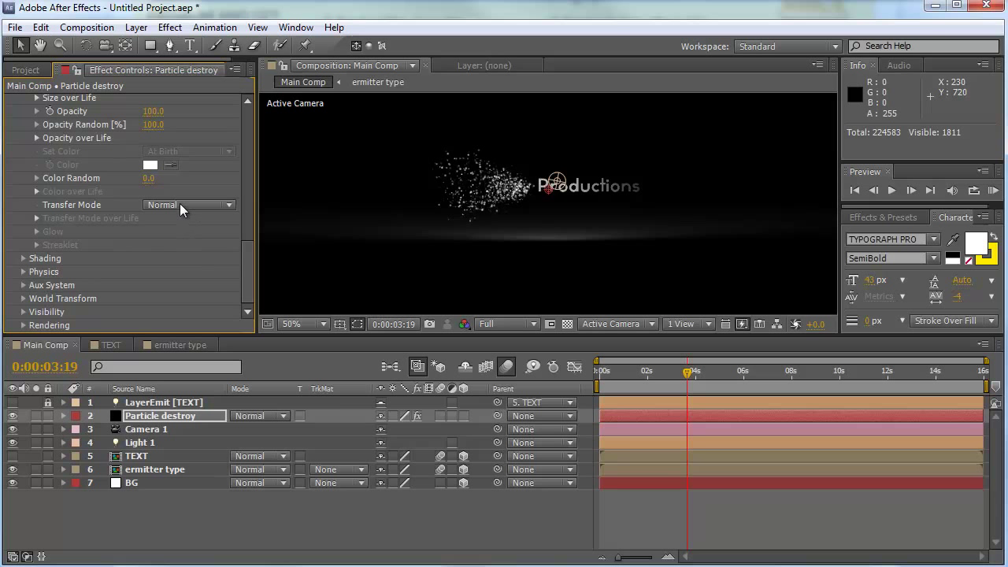
pyautogui.click(23, 258)
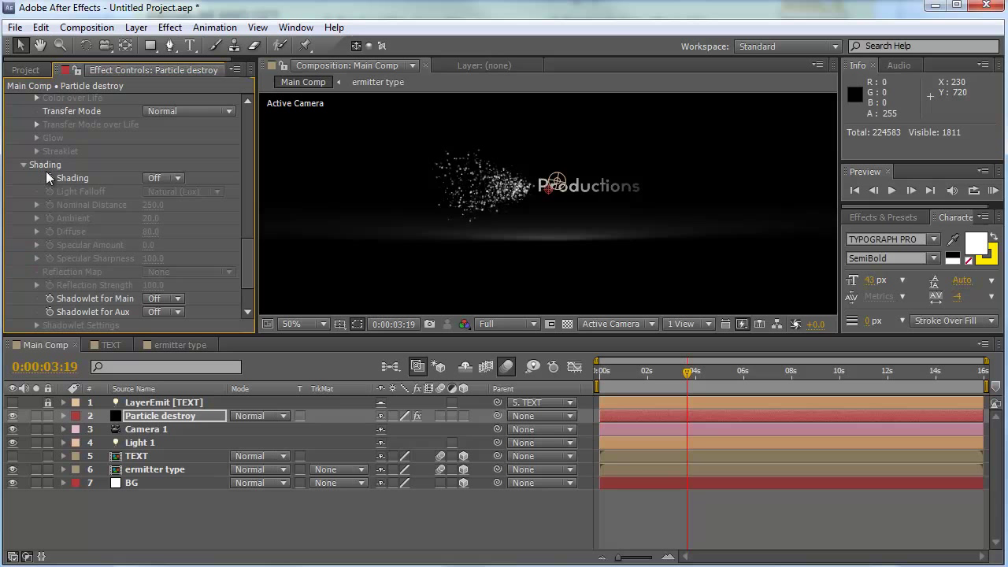
pyautogui.click(153, 178)
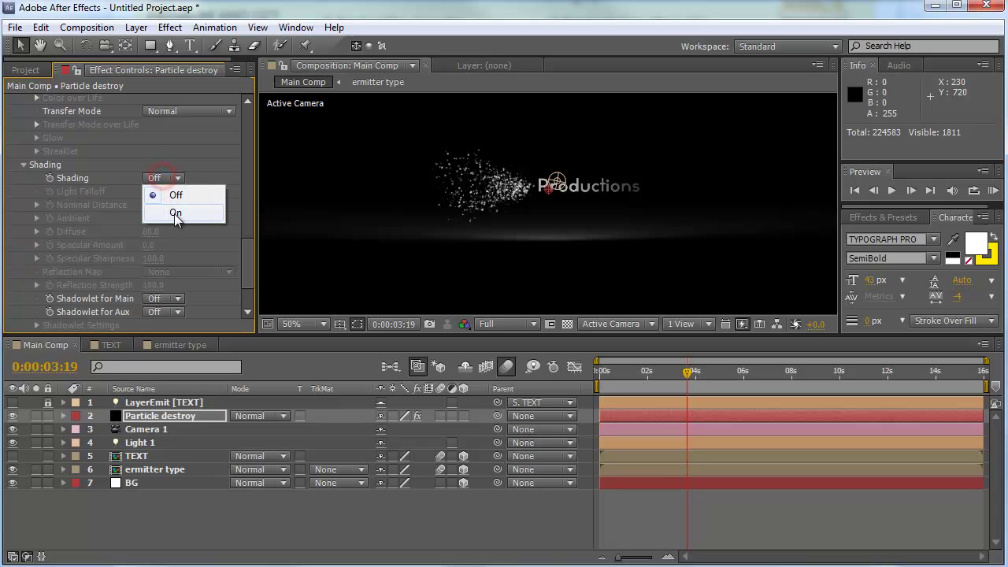
pyautogui.click(174, 212)
pyautogui.scroll(-1, 168, 287)
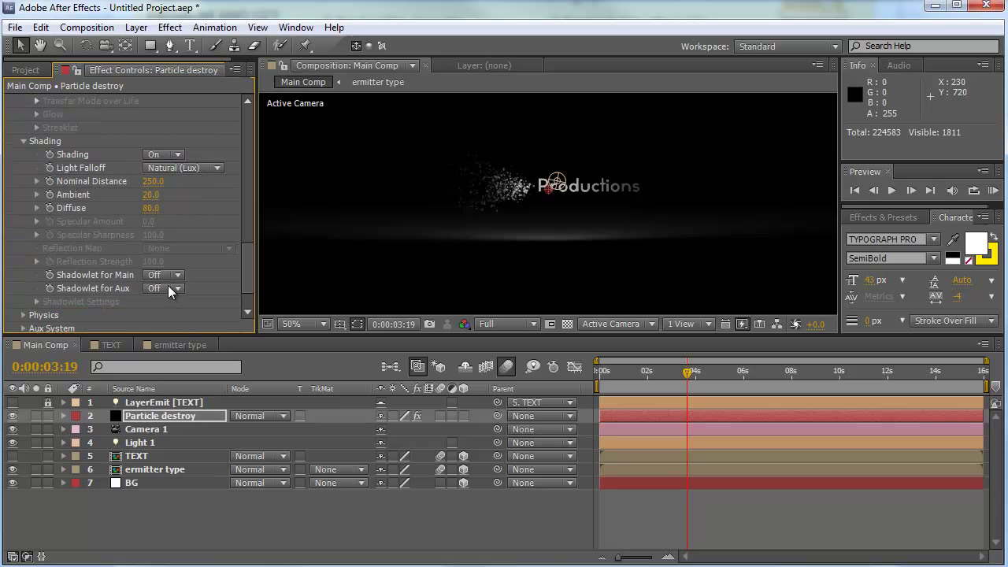
pyautogui.click(163, 274)
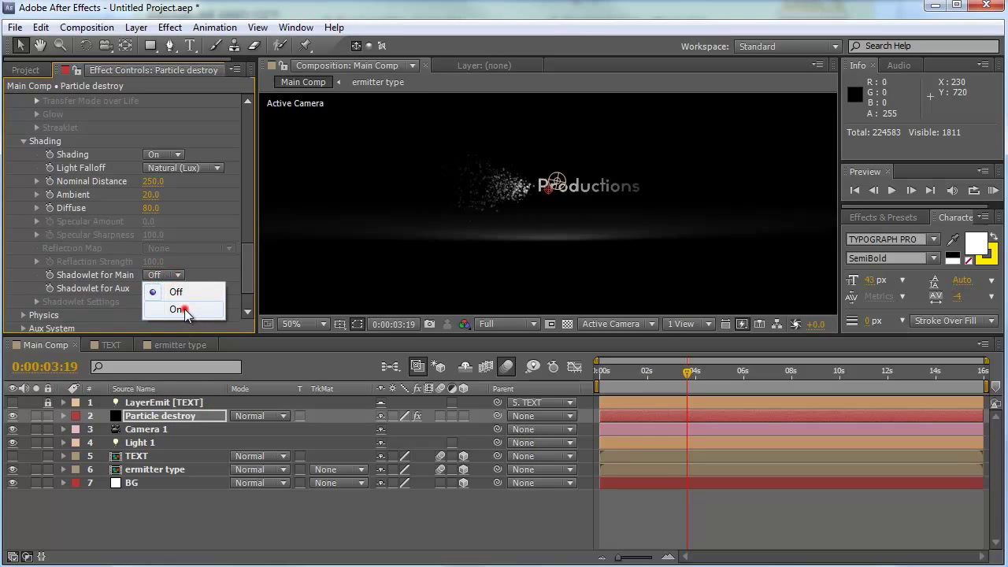
pyautogui.click(183, 309)
# Step: Set the Shadowlet Settings color to dark gray 494949
pyautogui.click(38, 303)
pyautogui.scroll(-2, 38, 302)
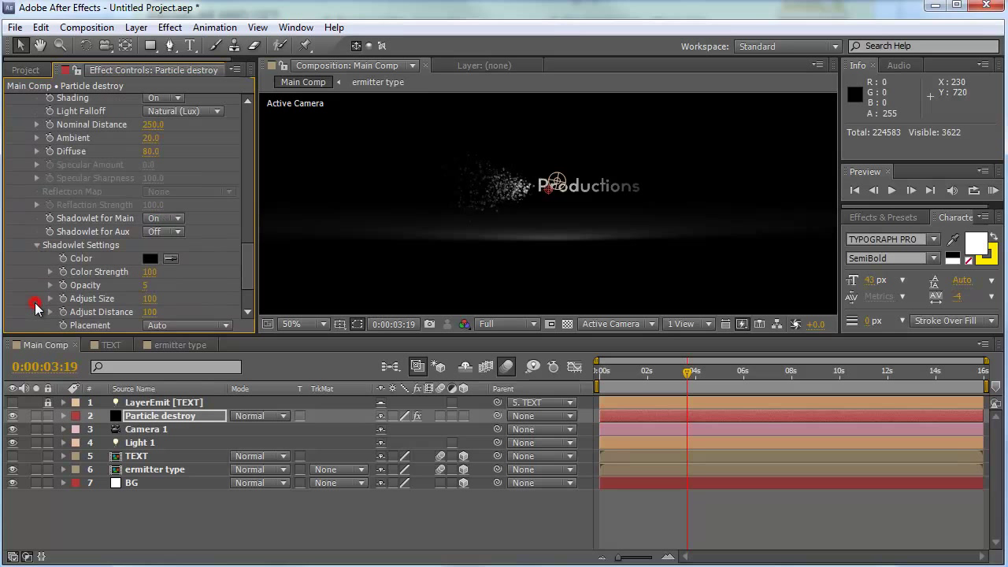
pyautogui.scroll(-3, 200, 230)
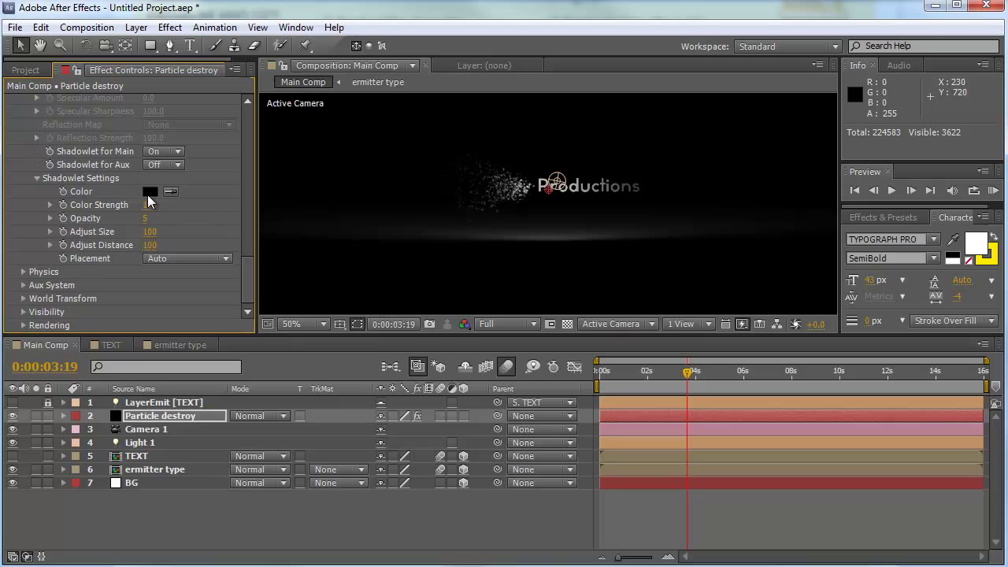
pyautogui.click(149, 191)
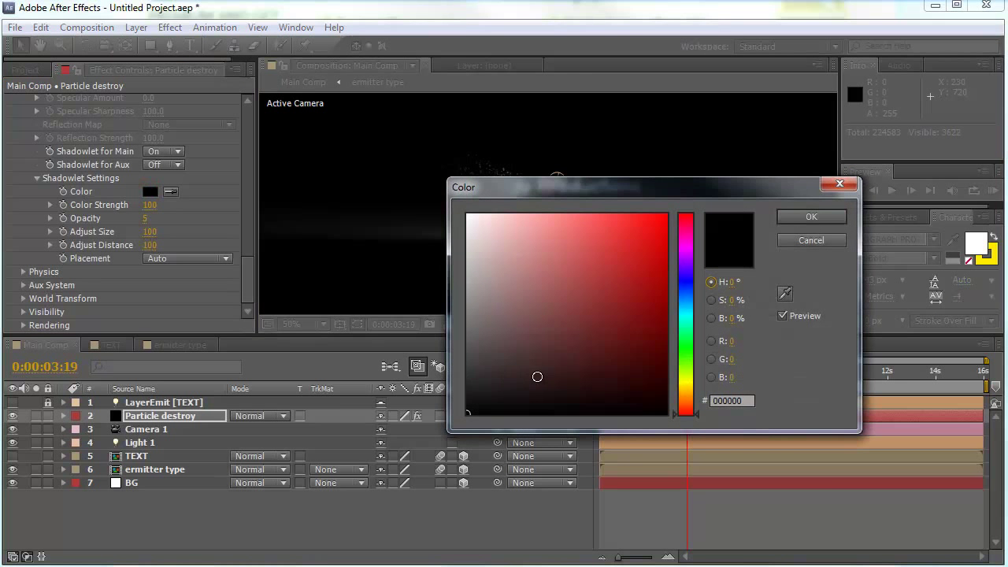
pyautogui.moveTo(466, 378)
pyautogui.mouseDown()
pyautogui.moveTo(459, 333)
pyautogui.moveTo(461, 353)
pyautogui.mouseUp()
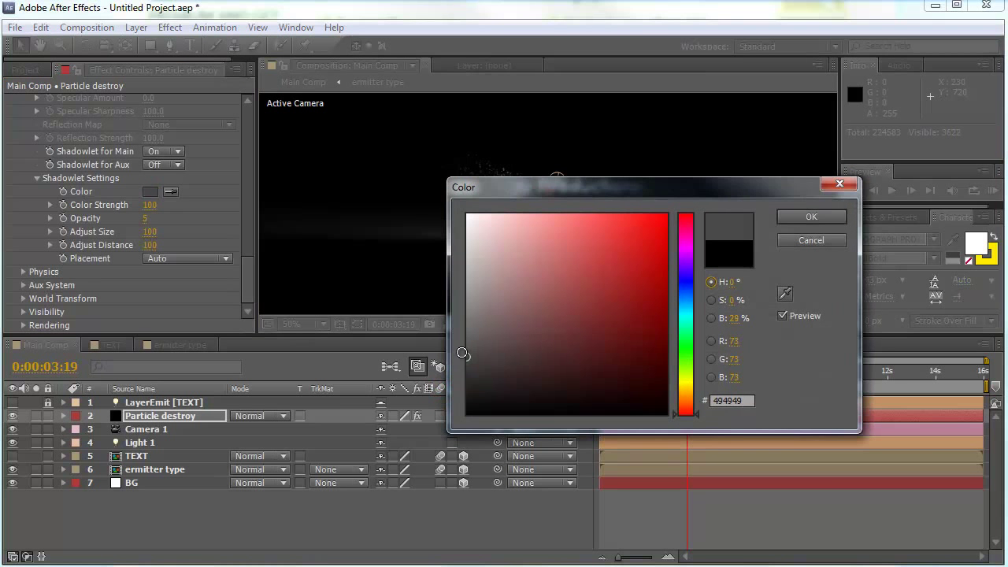
pyautogui.click(837, 219)
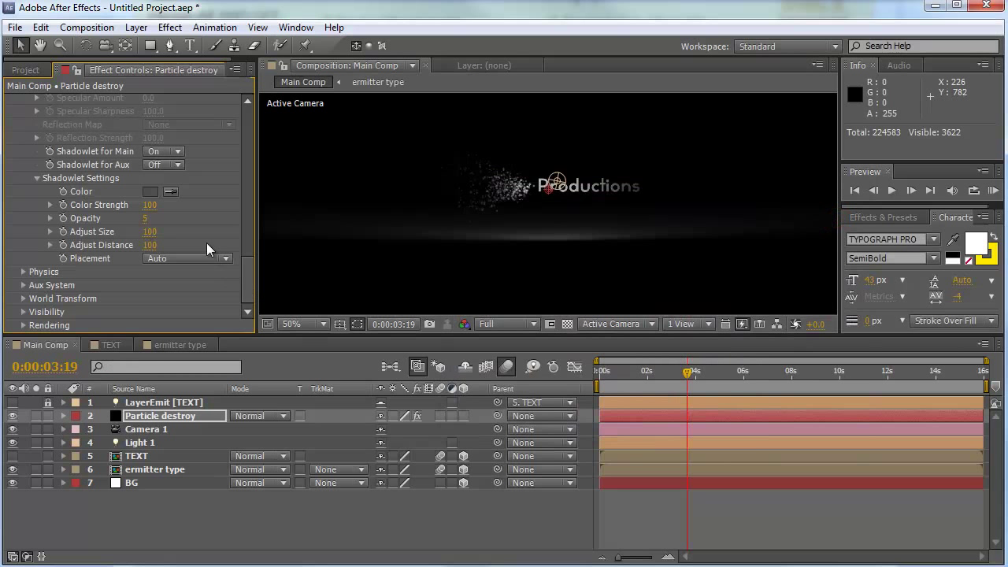
# Step: Set the shadowlet's Color Strength to 50 and its Opacity to 50
pyautogui.click(149, 205)
pyautogui.write('50')
pyautogui.press('Return')
pyautogui.click(148, 220)
pyautogui.press('Return')
# Step: Set Particular's Physics Model to Bounce with a Gravity of 50
pyautogui.click(22, 273)
pyautogui.scroll(-2, 39, 266)
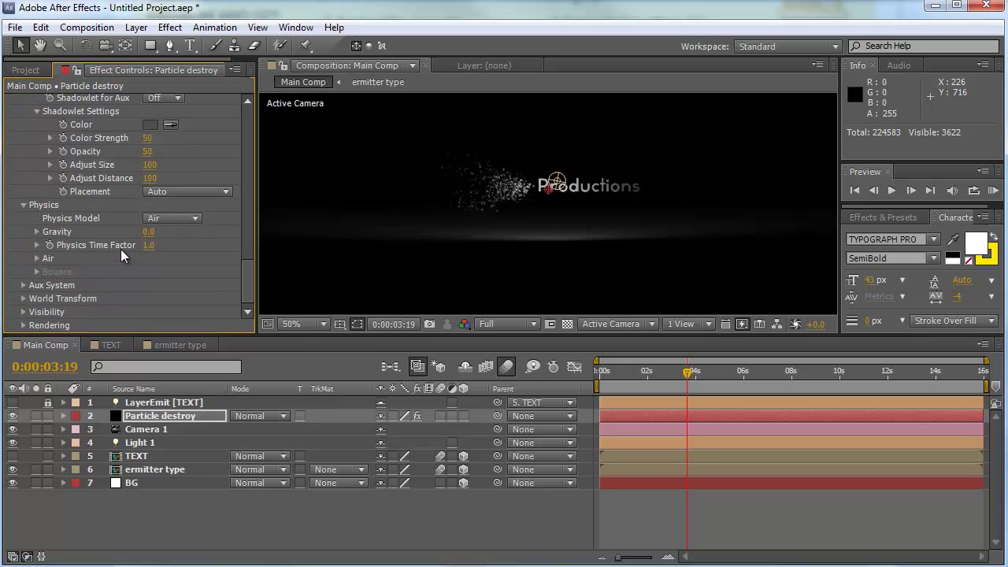
pyautogui.click(171, 220)
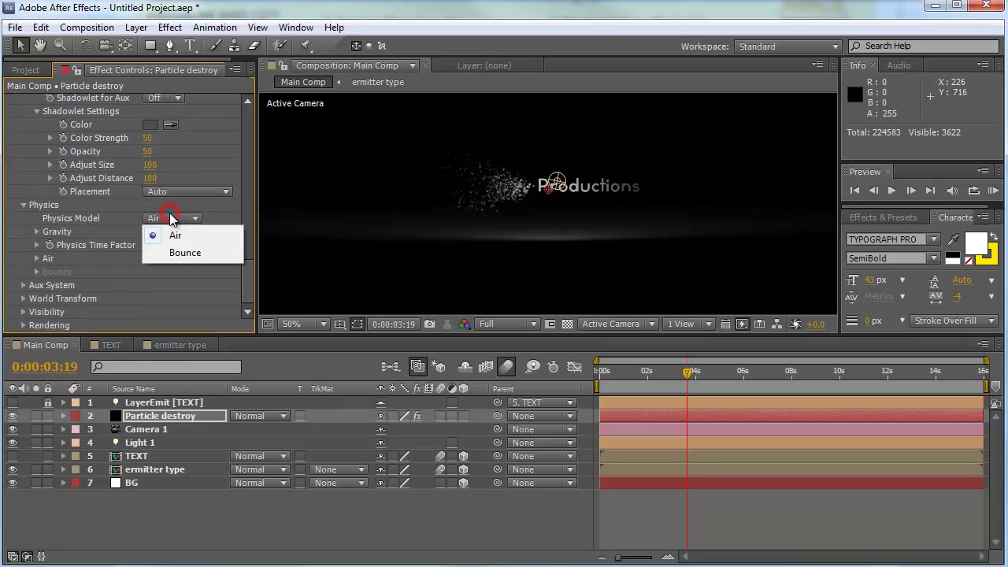
pyautogui.click(185, 252)
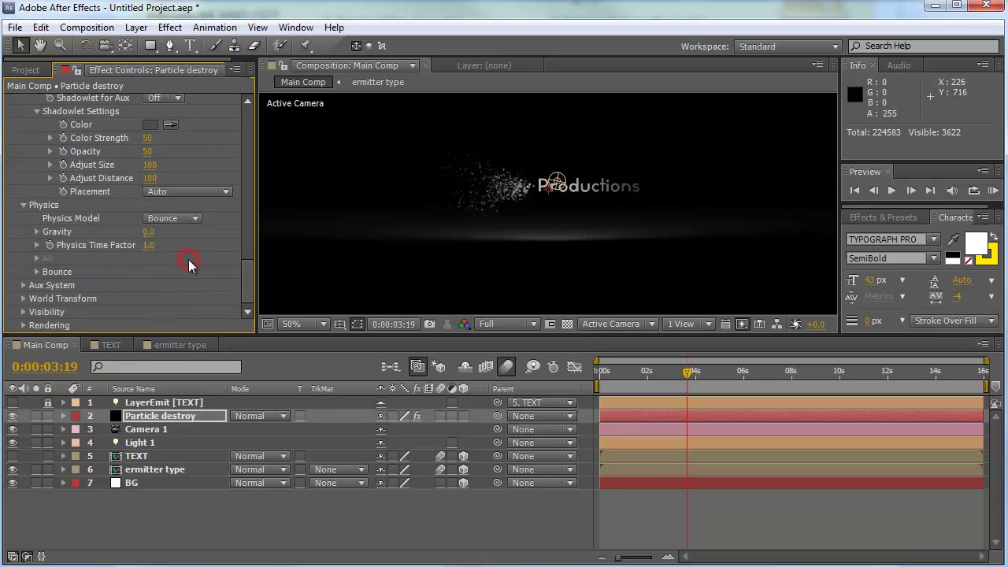
pyautogui.click(148, 232)
pyautogui.write('50')
pyautogui.press('Return')
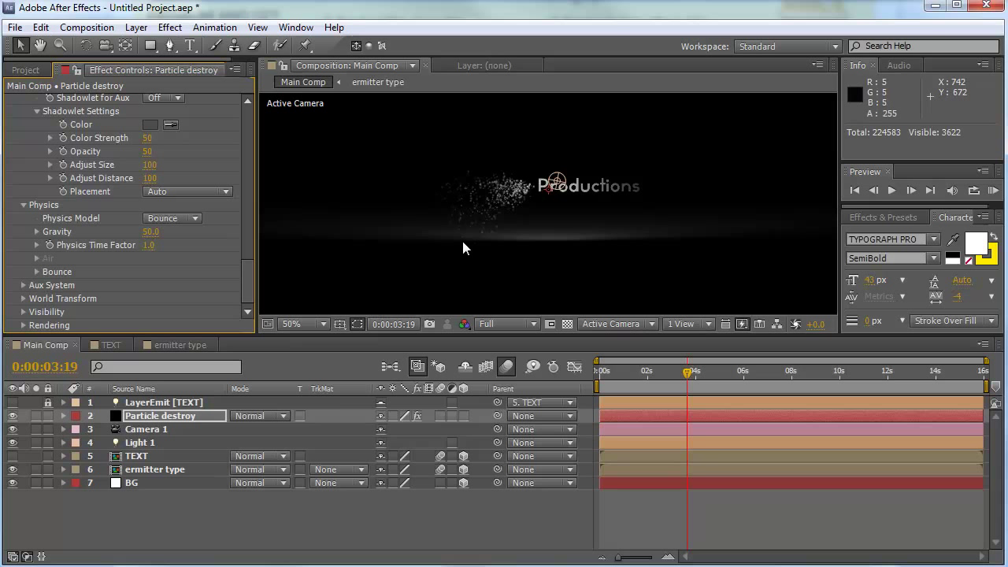
# Step: Assign the BG layer as the Bounce Floor Layer and move the current time to 0:00:04:29 to check the falling particles
pyautogui.click(36, 271)
pyautogui.scroll(-2, 94, 259)
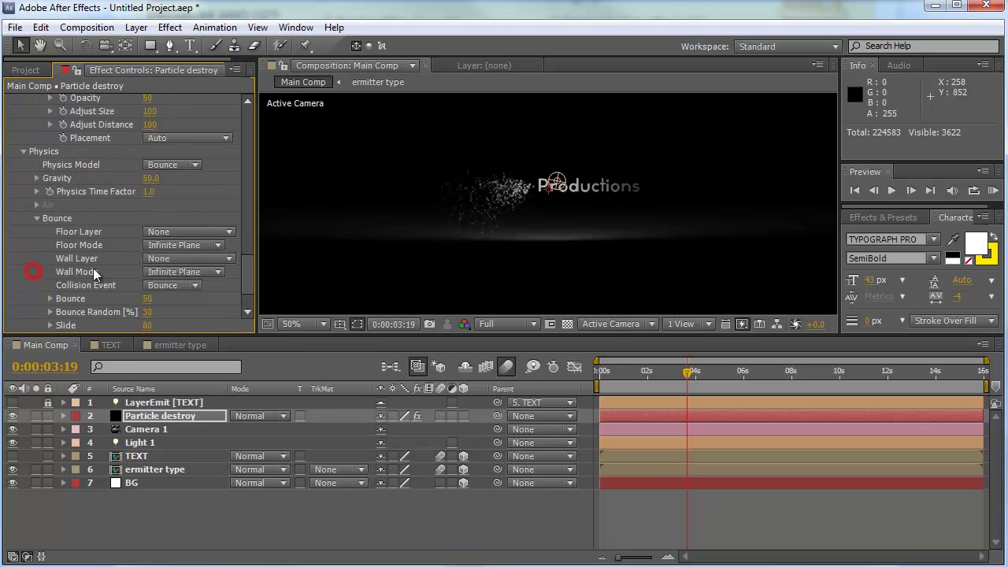
pyautogui.click(172, 231)
pyautogui.click(198, 322)
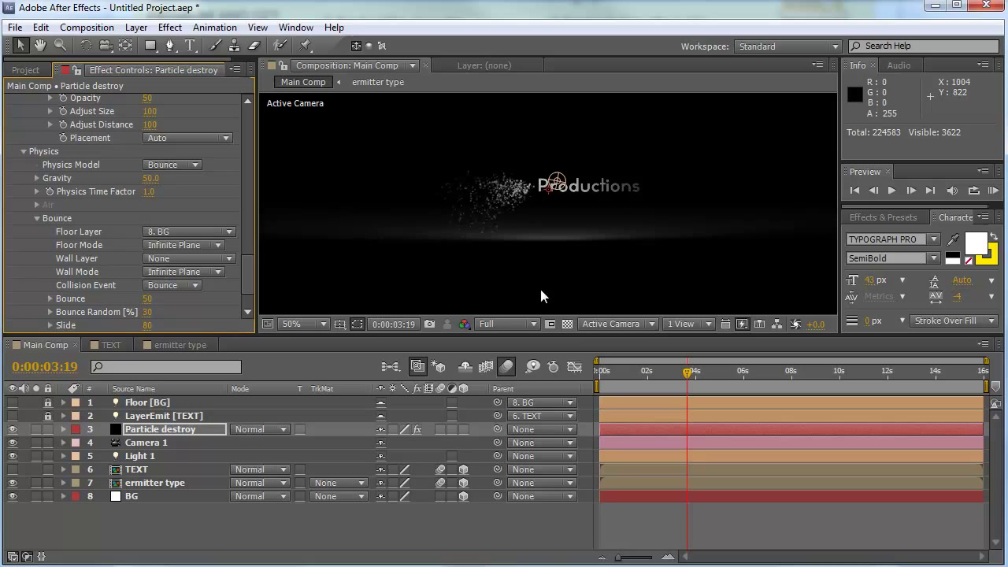
pyautogui.moveTo(706, 375); pyautogui.dragTo(718, 374)
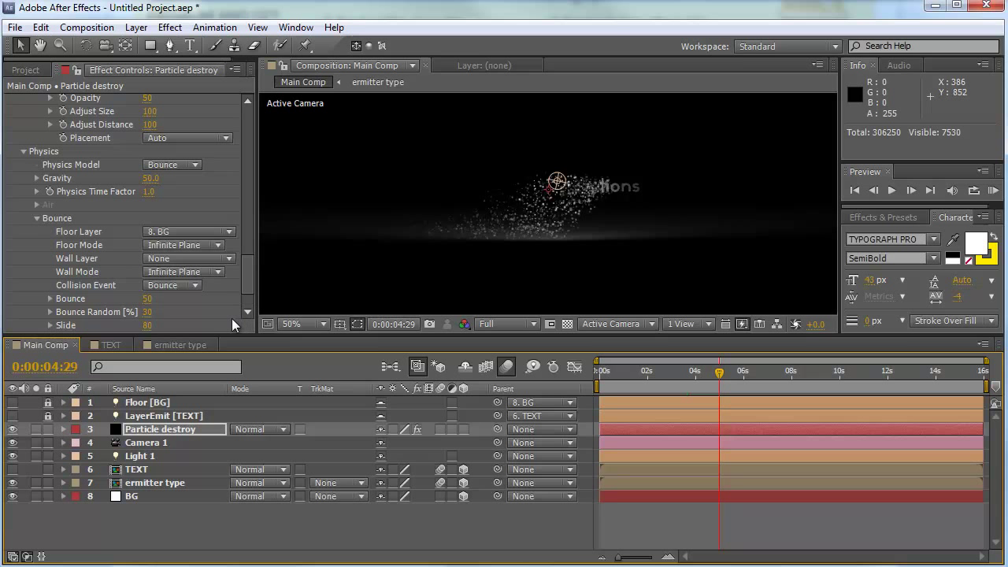
# Step: Enable motion blur on the Particle destroy layer and set its rendering Motion Blur Disregard option to Physics Time Factor (PTF)
pyautogui.scroll(-3, 224, 311)
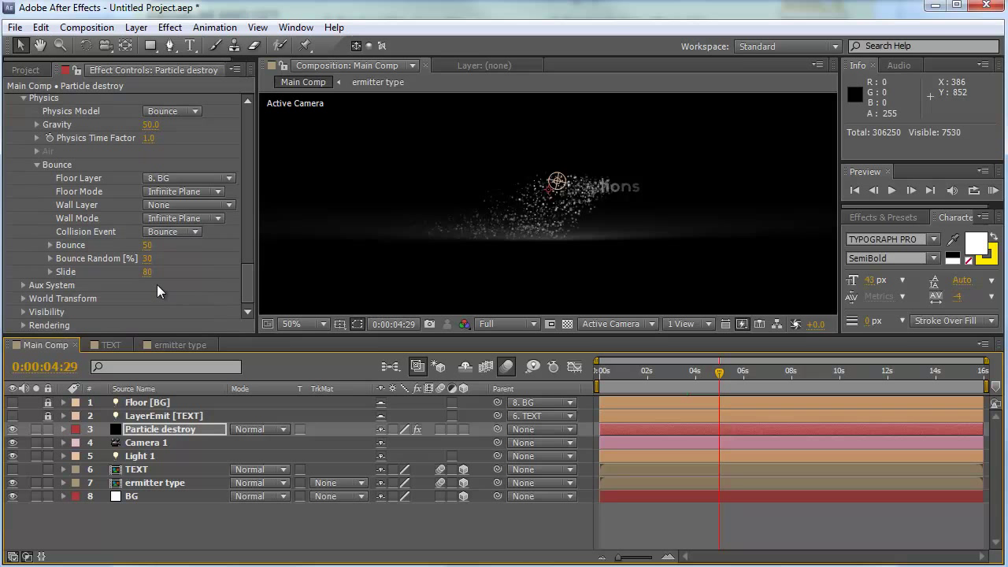
pyautogui.click(22, 325)
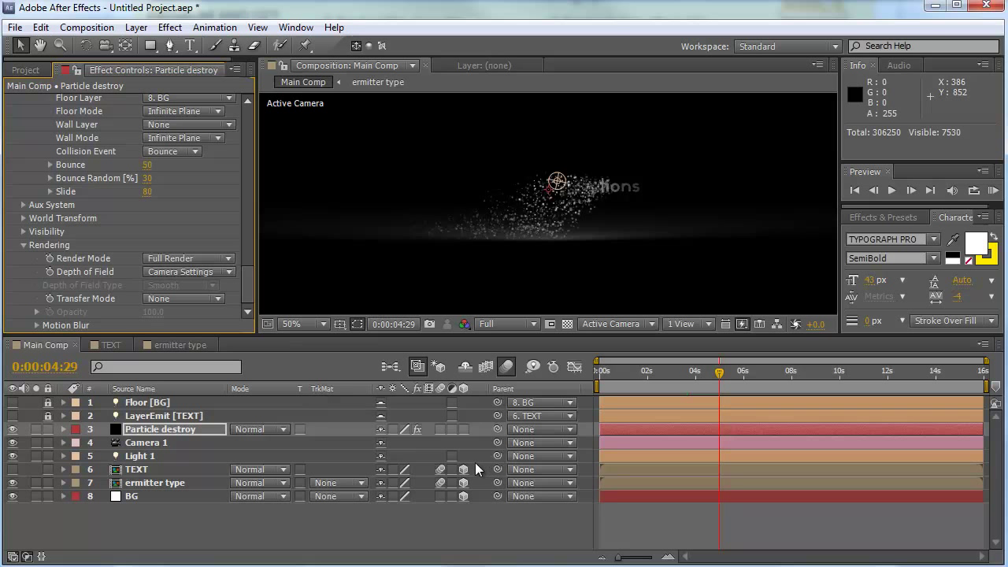
pyautogui.click(440, 429)
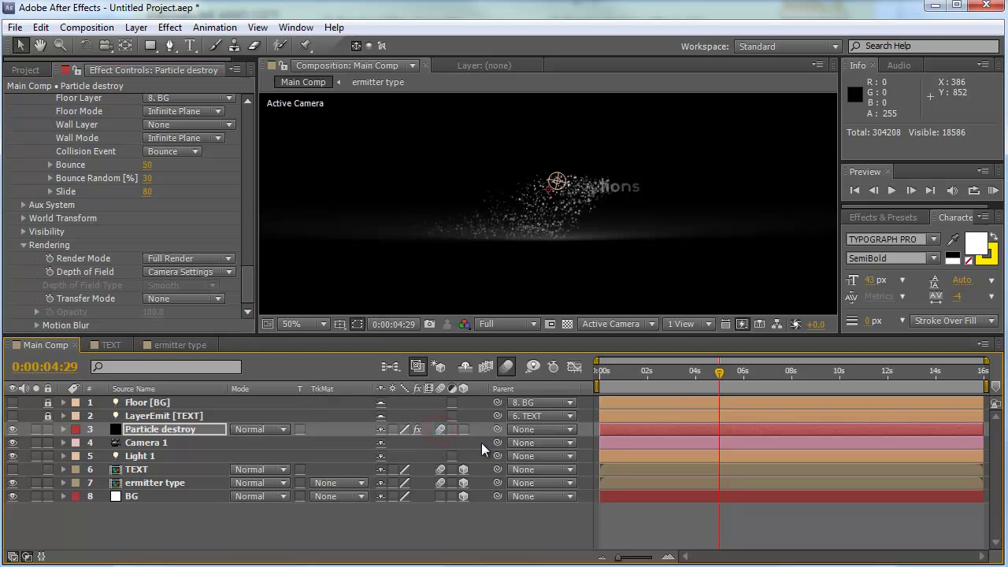
pyautogui.click(36, 324)
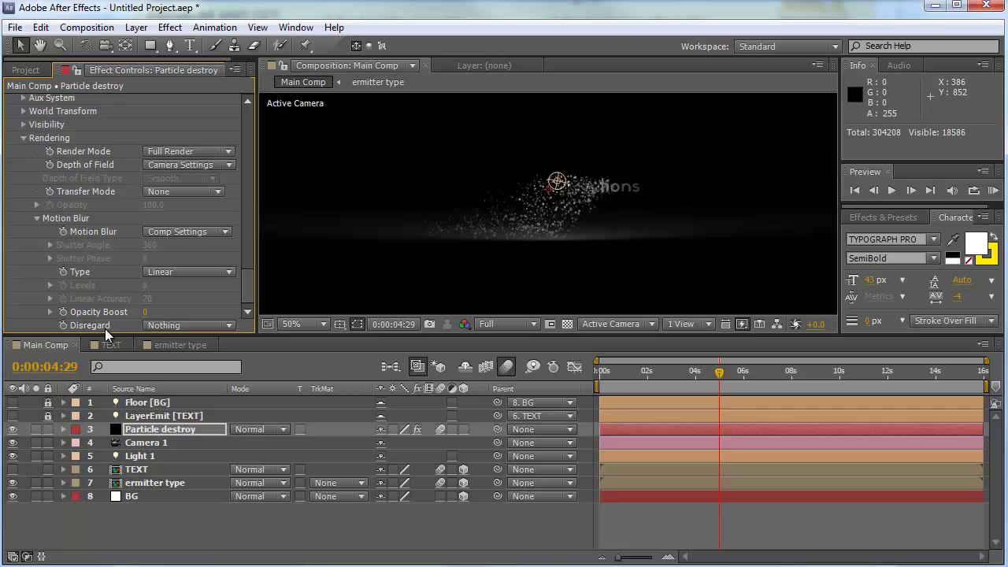
pyautogui.click(169, 325)
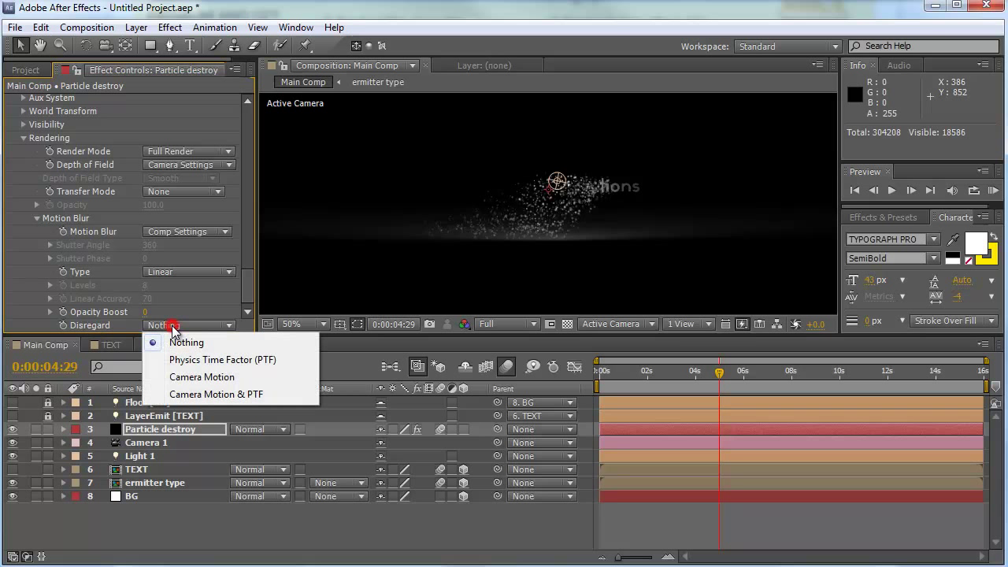
pyautogui.click(211, 359)
# Step: Collapse the Particular effect's settings and create a black 1920 × 1080 px solid named "particle smoke"
pyautogui.scroll(10, 190, 159)
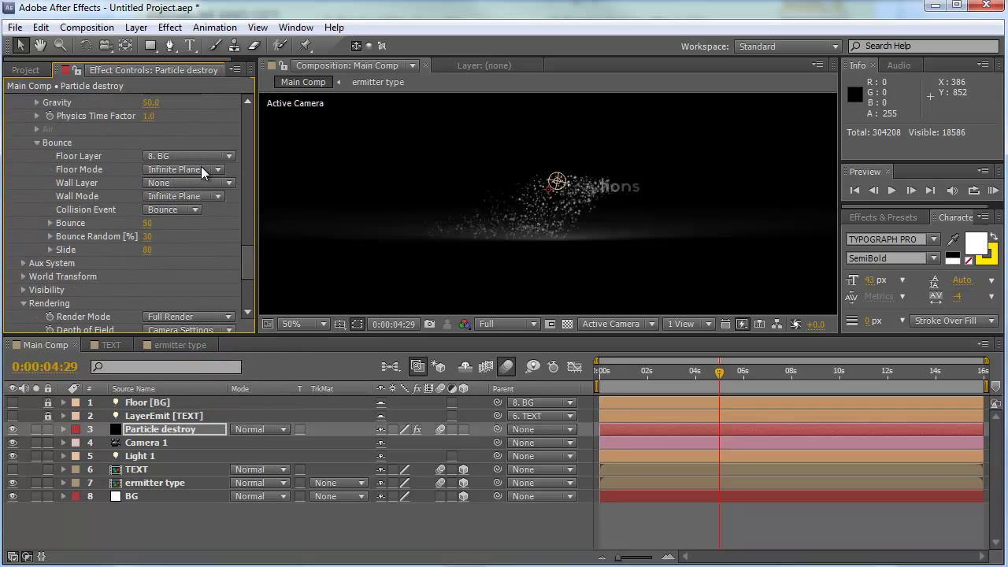
pyautogui.scroll(5, 177, 166)
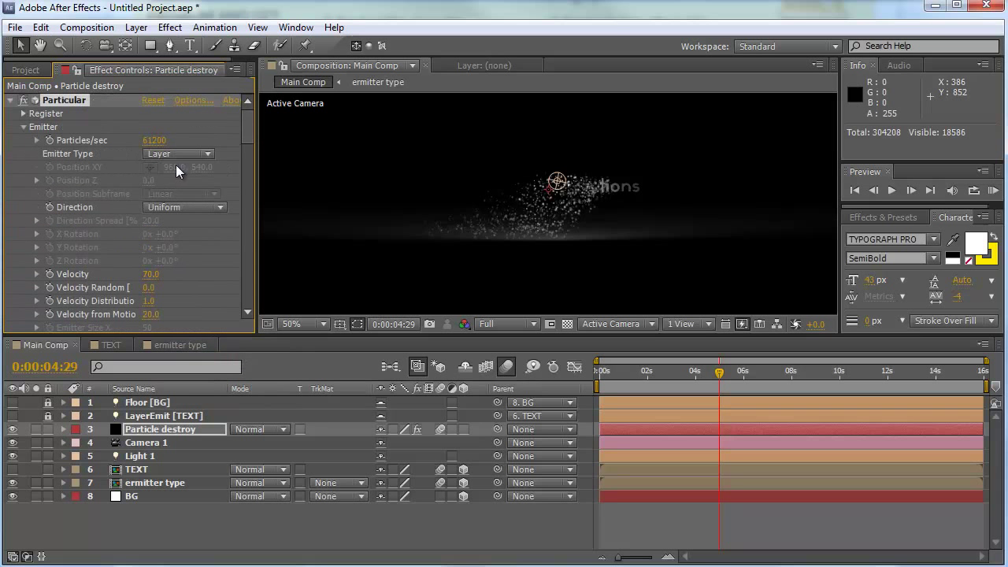
pyautogui.click(10, 100)
pyautogui.click(307, 532)
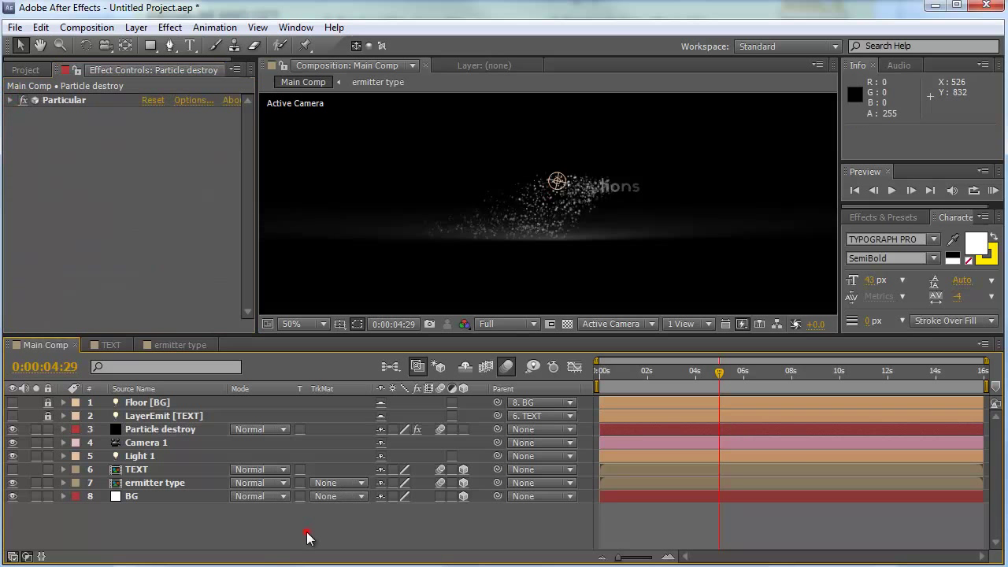
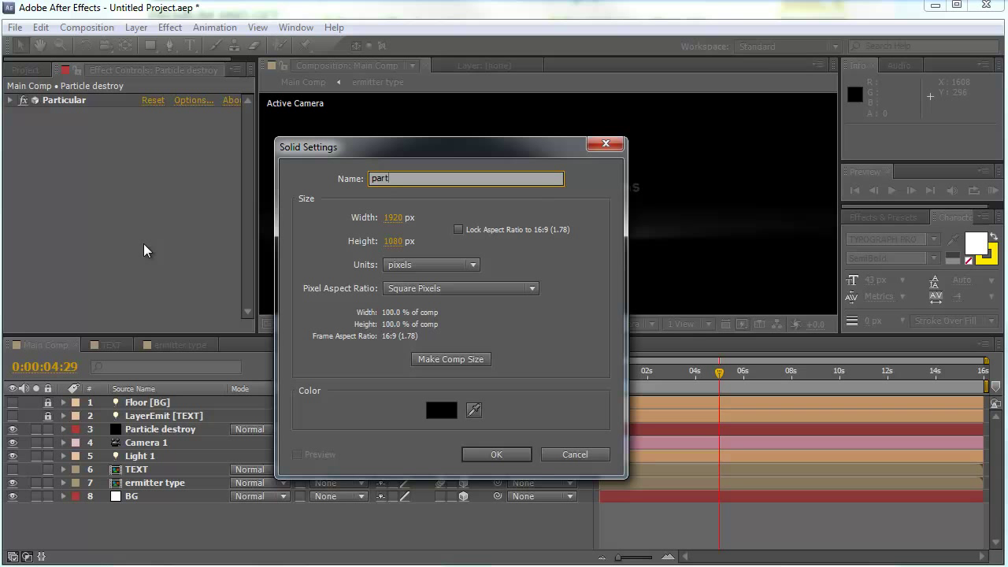
pyautogui.write('le smoke')
pyautogui.click(495, 455)
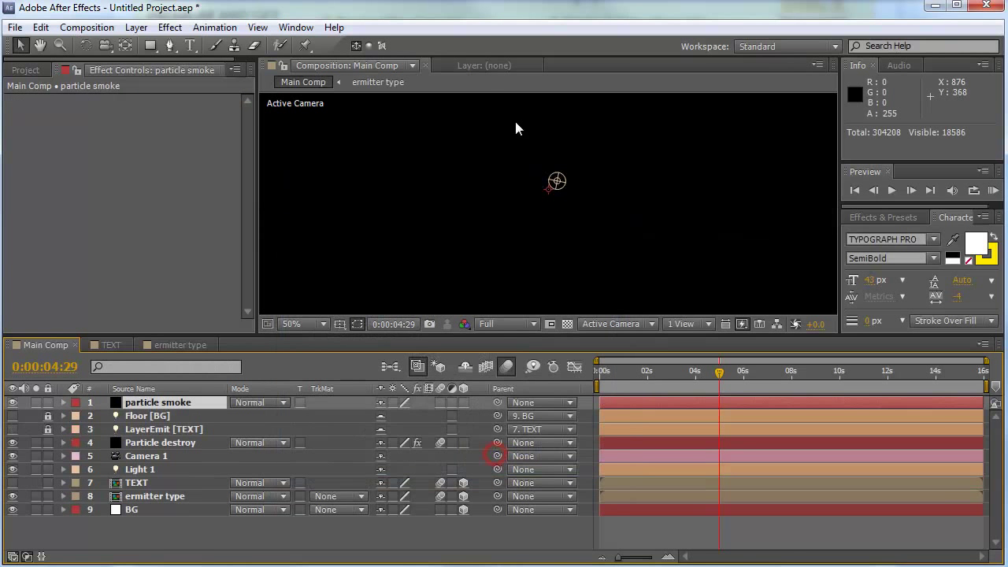
# Step: Apply the Particular effect to the particle smoke solid
pyautogui.rightClick(377, 118)
pyautogui.moveTo(425, 294)
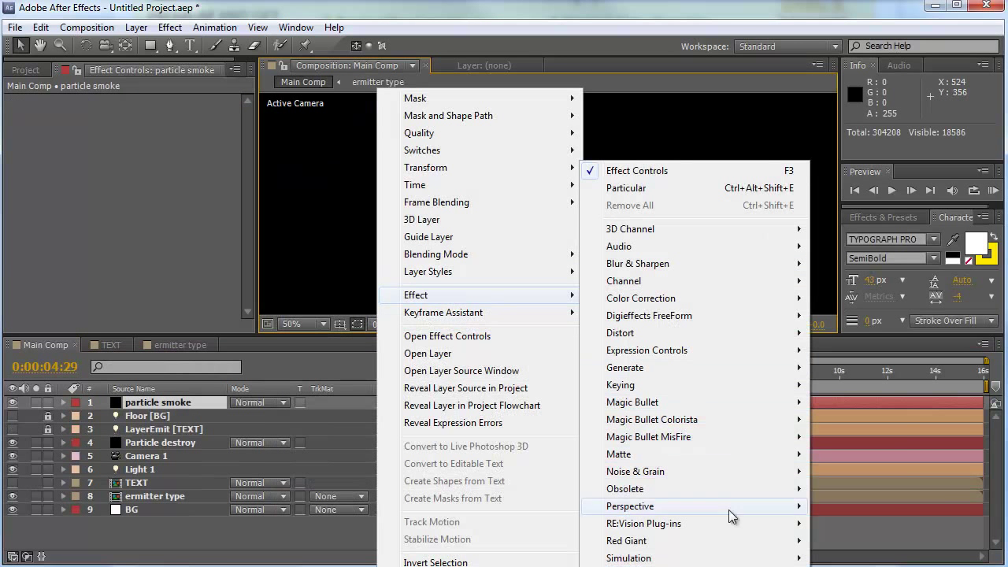
pyautogui.moveTo(630, 557)
pyautogui.click(625, 187)
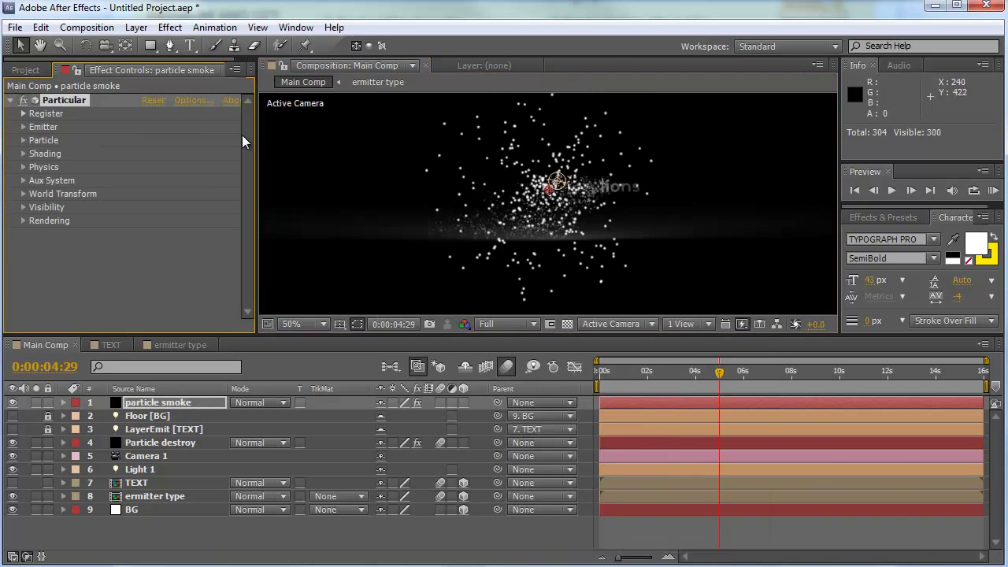
# Step: Set the particle smoke emitter to 30000 Particles/sec with Emitter Type Layer
pyautogui.click(24, 127)
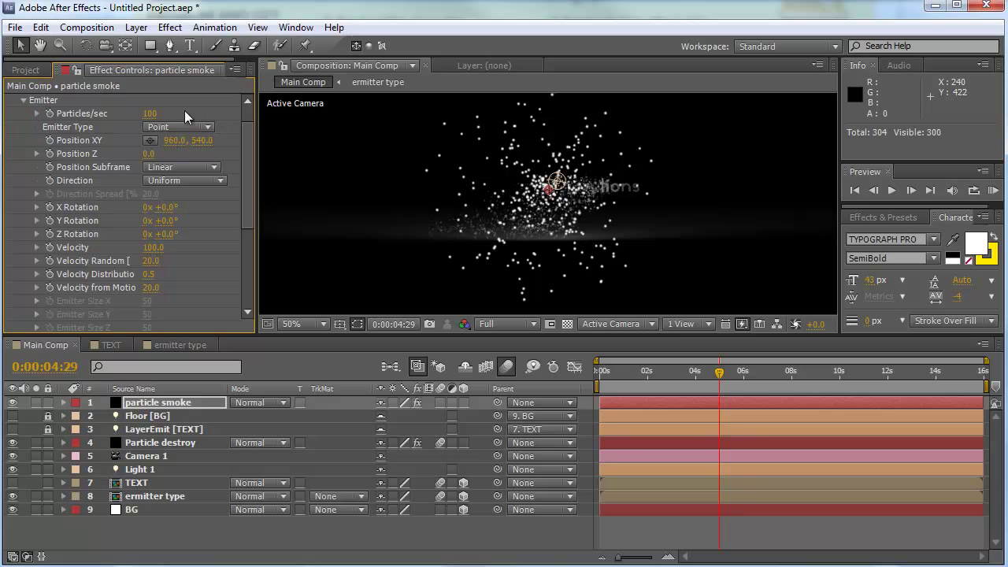
pyautogui.click(149, 114)
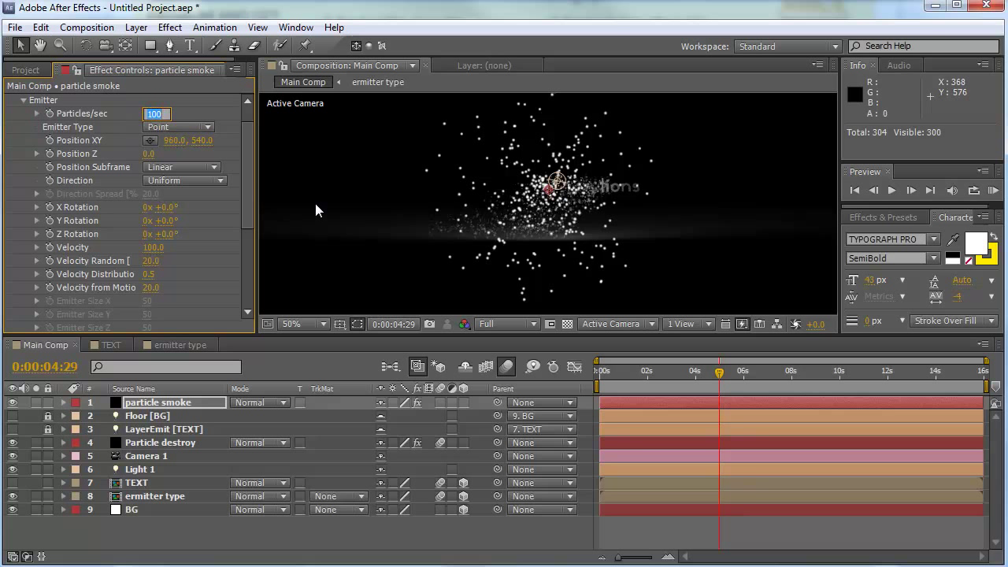
pyautogui.write('30000')
pyautogui.press('Return')
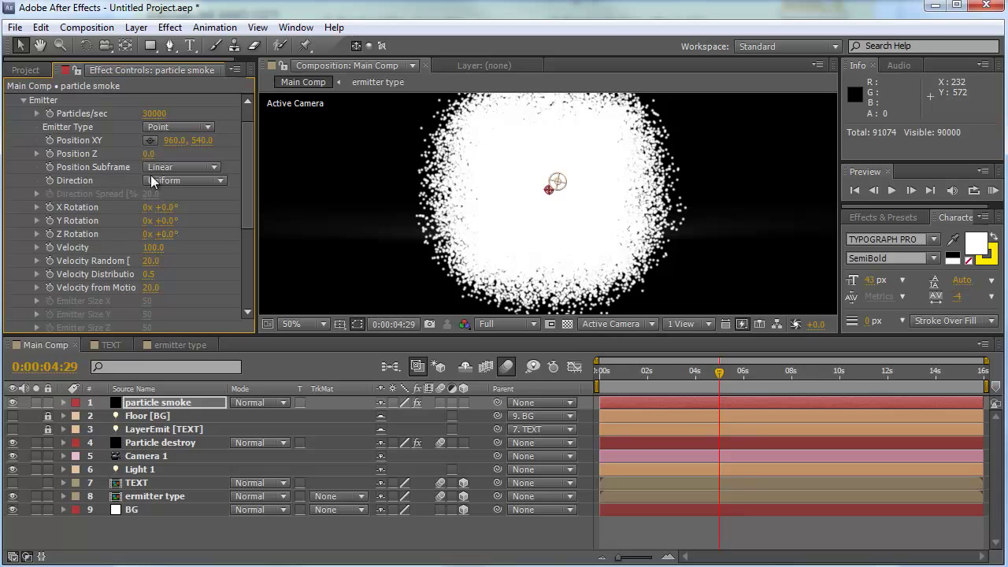
pyautogui.click(159, 125)
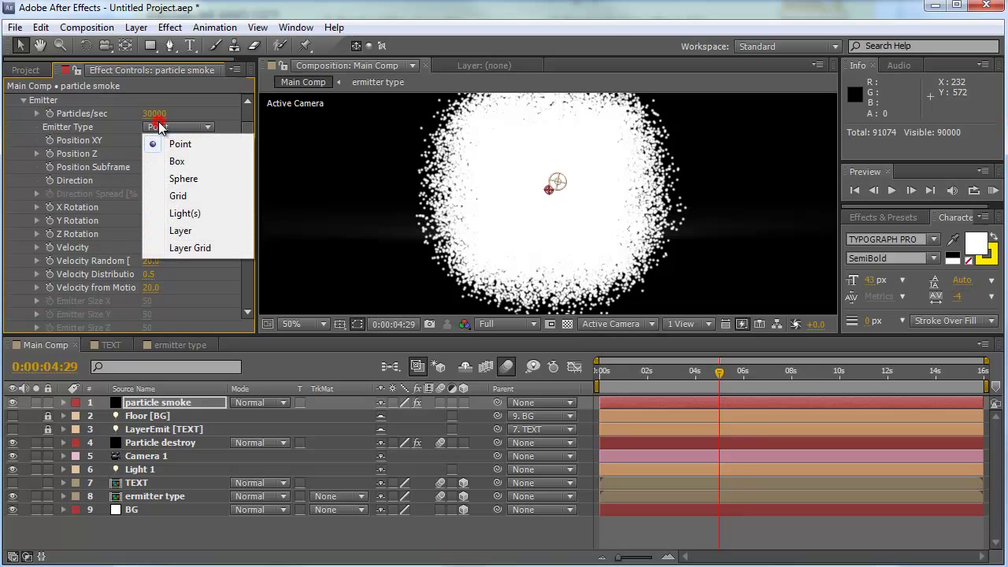
pyautogui.click(174, 230)
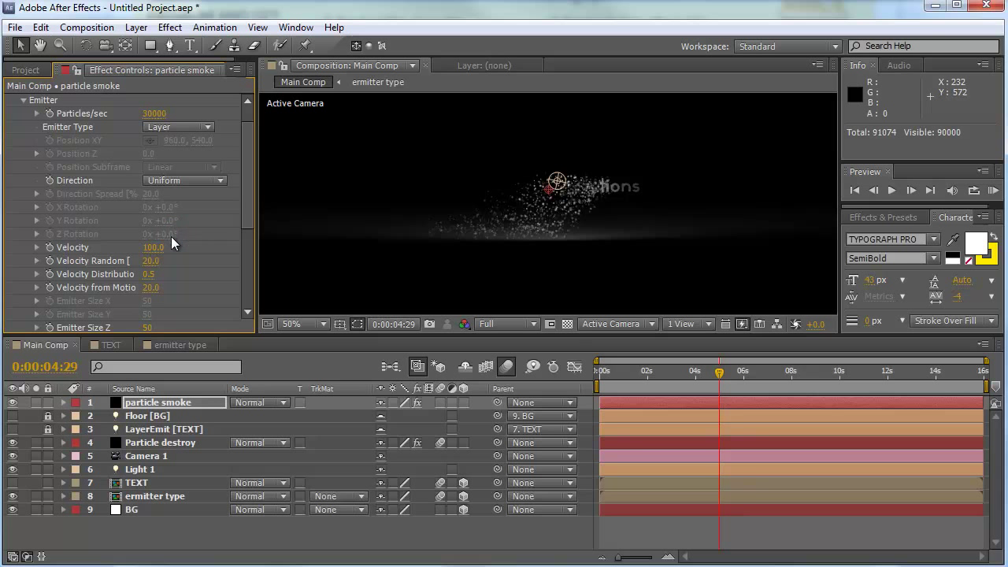
pyautogui.click(164, 126)
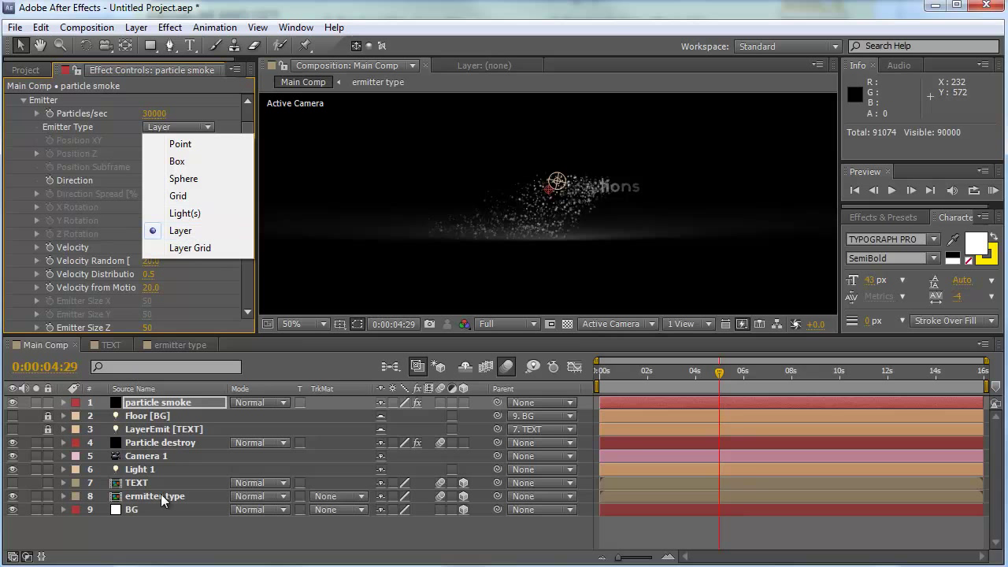
pyautogui.click(184, 178)
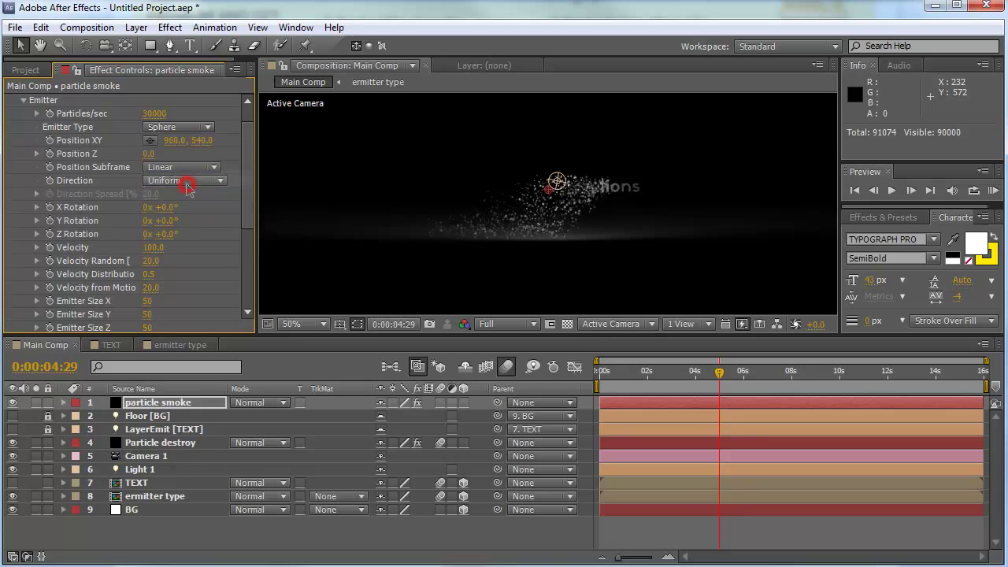
pyautogui.click(182, 131)
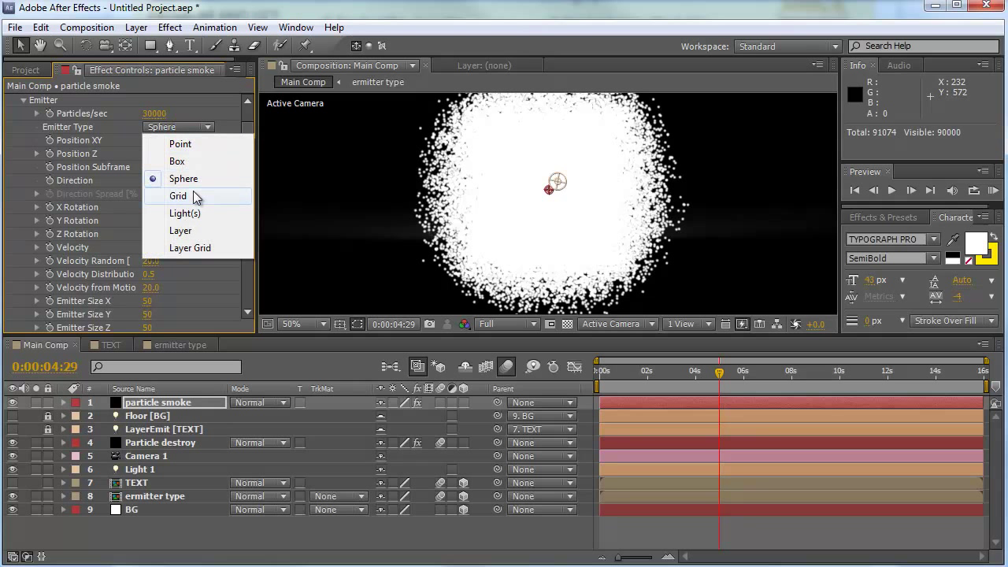
pyautogui.click(182, 230)
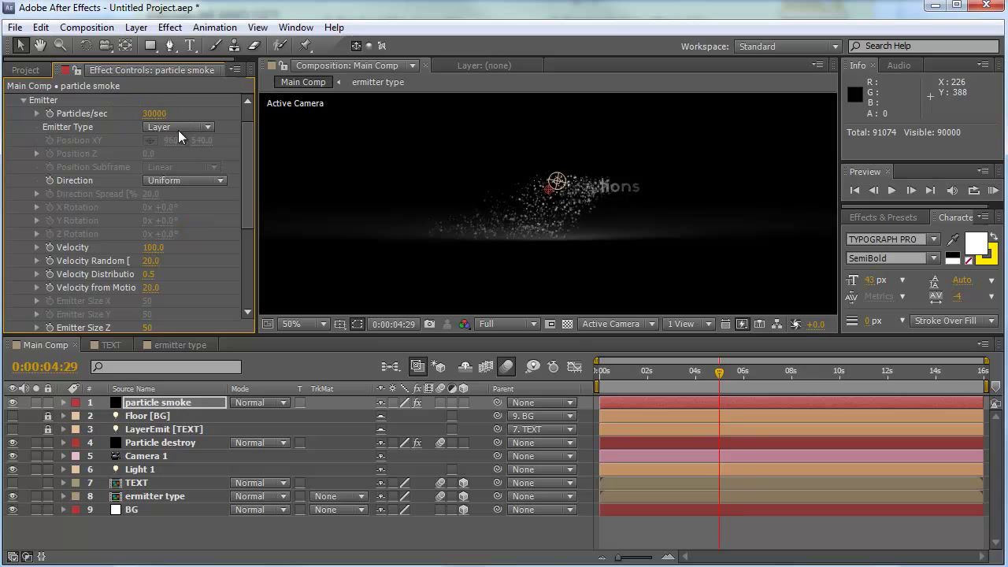
# Step: Set the particle smoke emitter's Velocity to 70
pyautogui.scroll(-3, 178, 108)
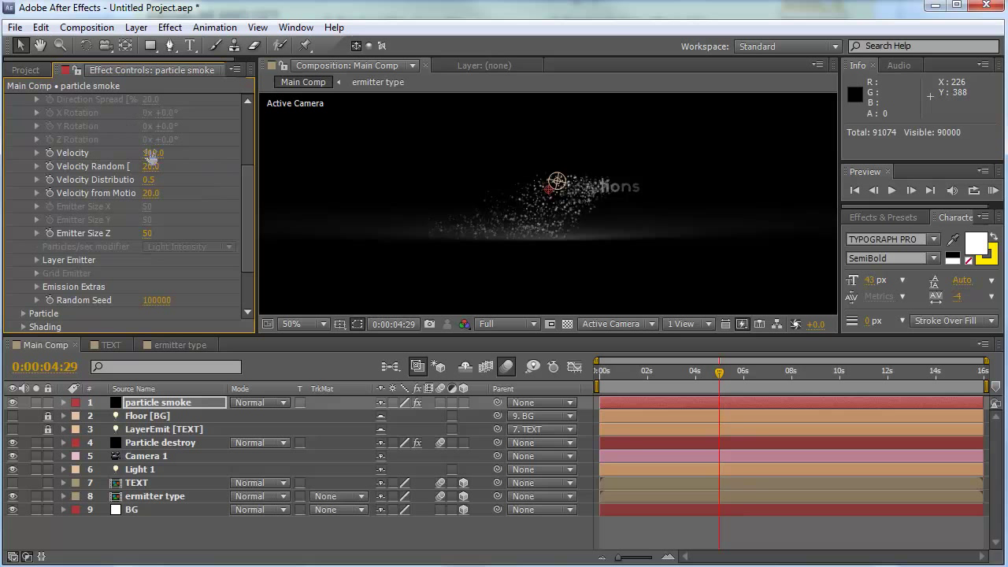
pyautogui.scroll(2, 150, 125)
pyautogui.scroll(-2, 217, 134)
pyautogui.click(154, 153)
pyautogui.write('70')
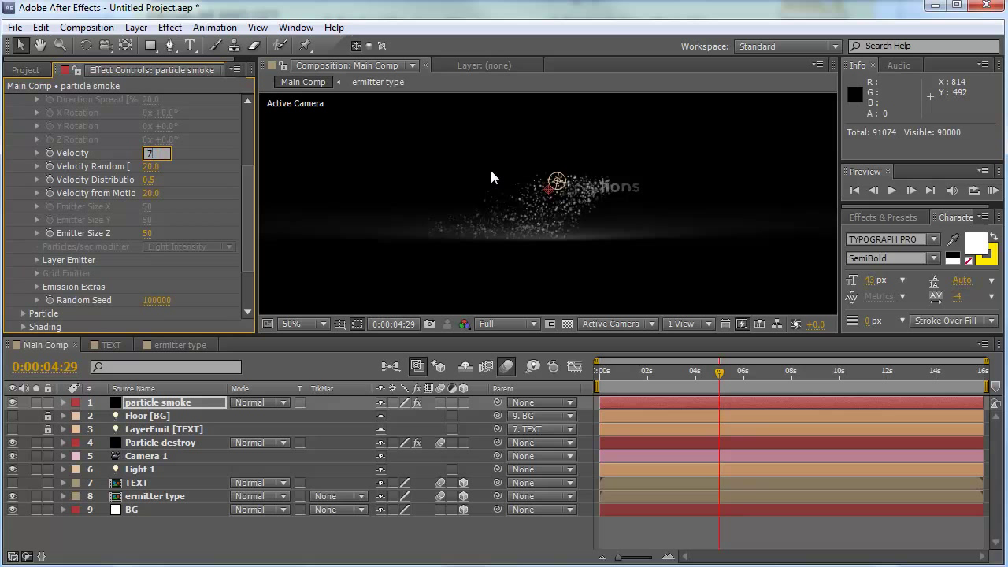
pyautogui.press('Return')
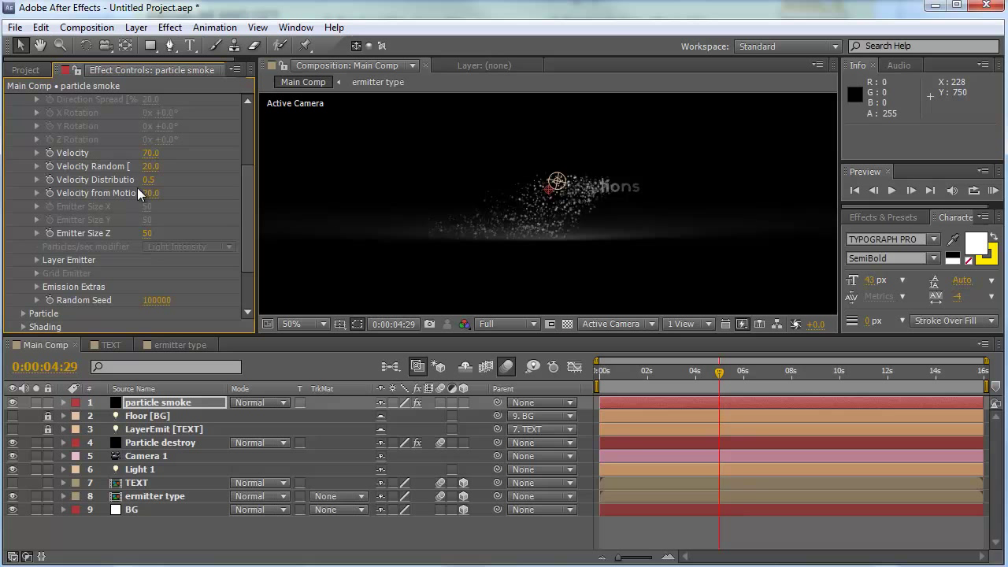
# Step: Set the particle smoke emitter's Velocity Random to 0 and Velocity Distribution to 1
pyautogui.click(151, 167)
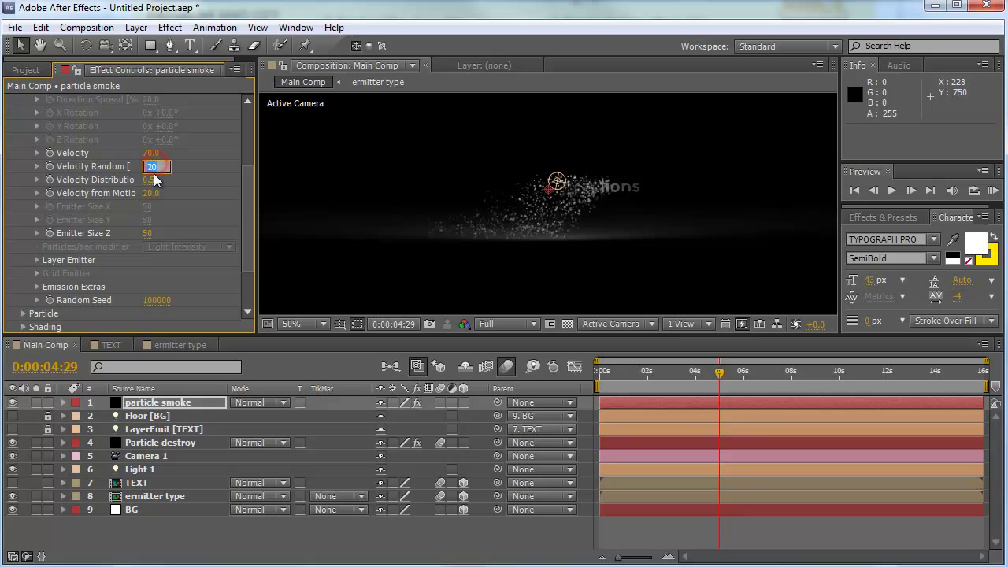
pyautogui.write('0')
pyautogui.click(194, 192)
pyautogui.click(150, 180)
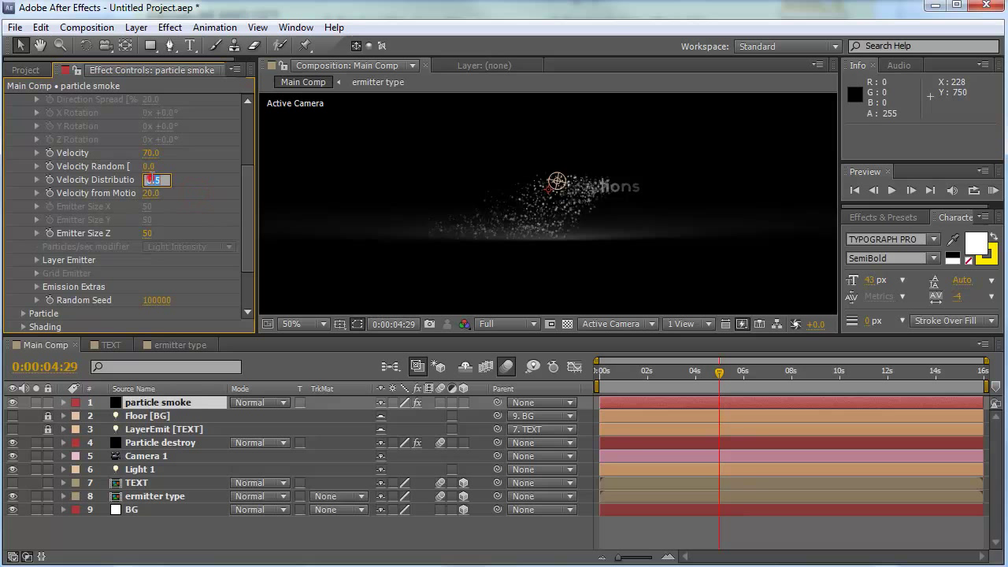
pyautogui.write('1')
pyautogui.click(222, 217)
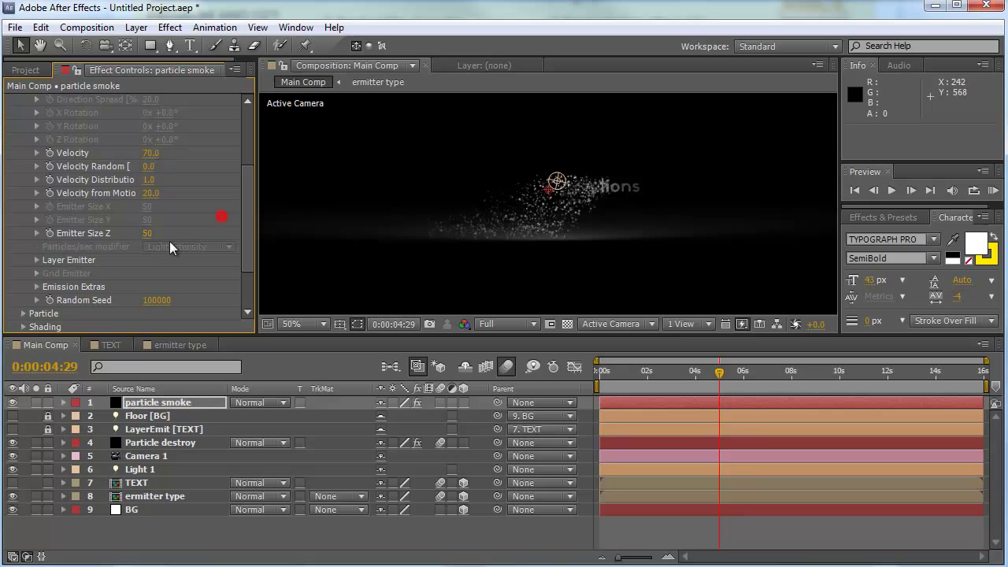
# Step: Set the particle smoke emitter's Emitter Size Z and Random Seed both to 0
pyautogui.click(150, 234)
pyautogui.write('0')
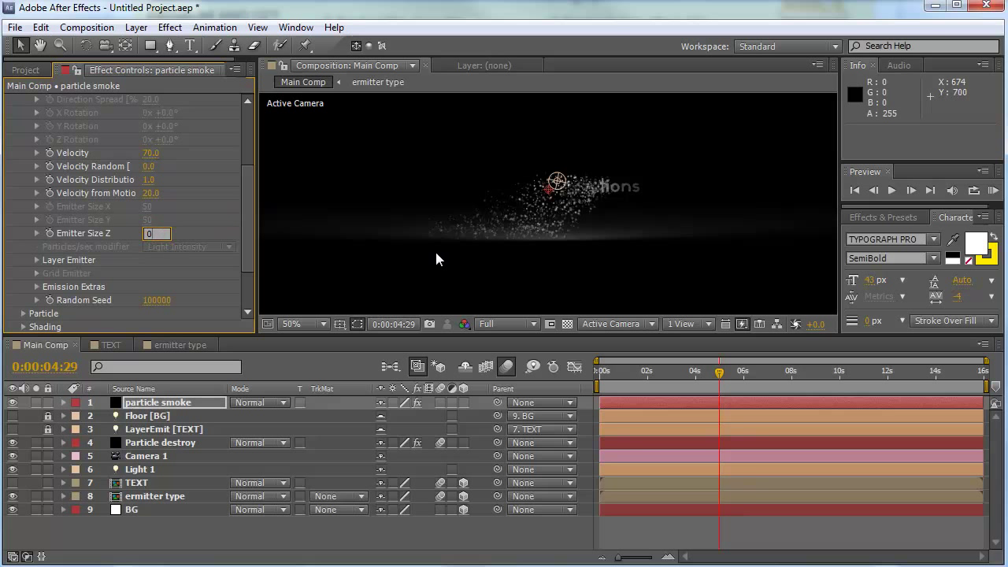
pyautogui.press('Return')
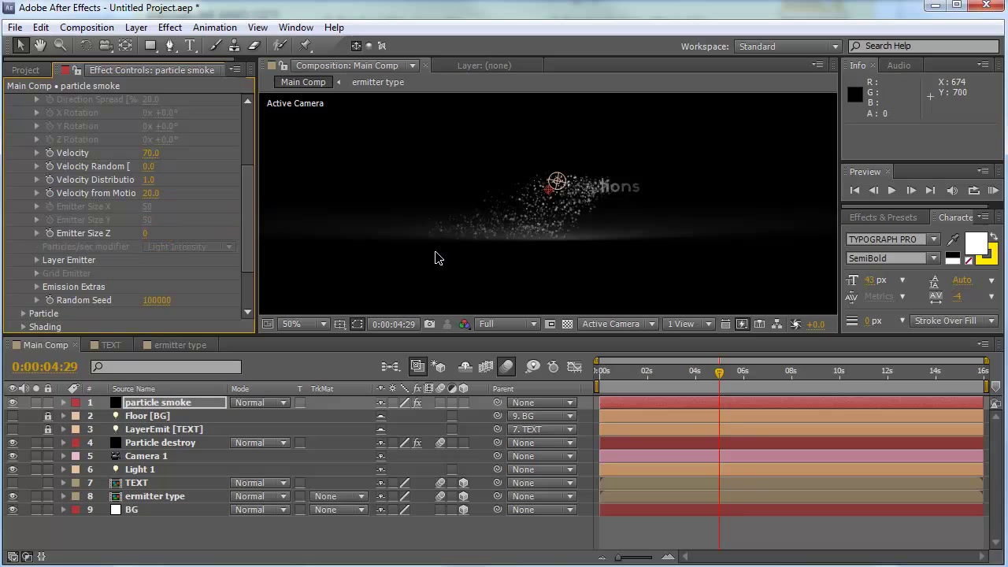
pyautogui.click(159, 300)
pyautogui.write('0')
pyautogui.press('Return')
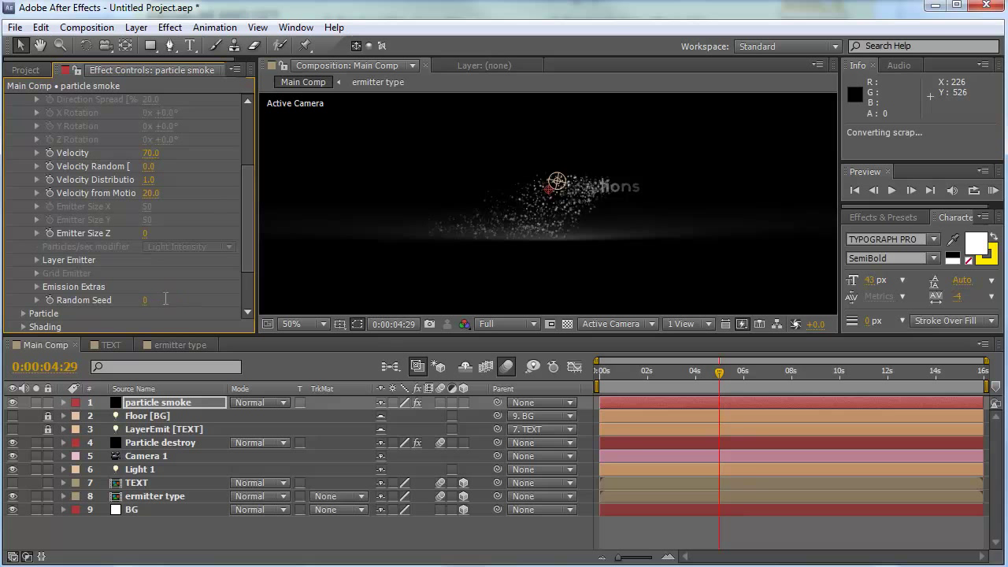
# Step: Set the smoke particles' Life to 10 seconds and their Particle Type to Cloudlet
pyautogui.scroll(-3, 114, 255)
pyautogui.click(24, 245)
pyautogui.scroll(-6, 56, 257)
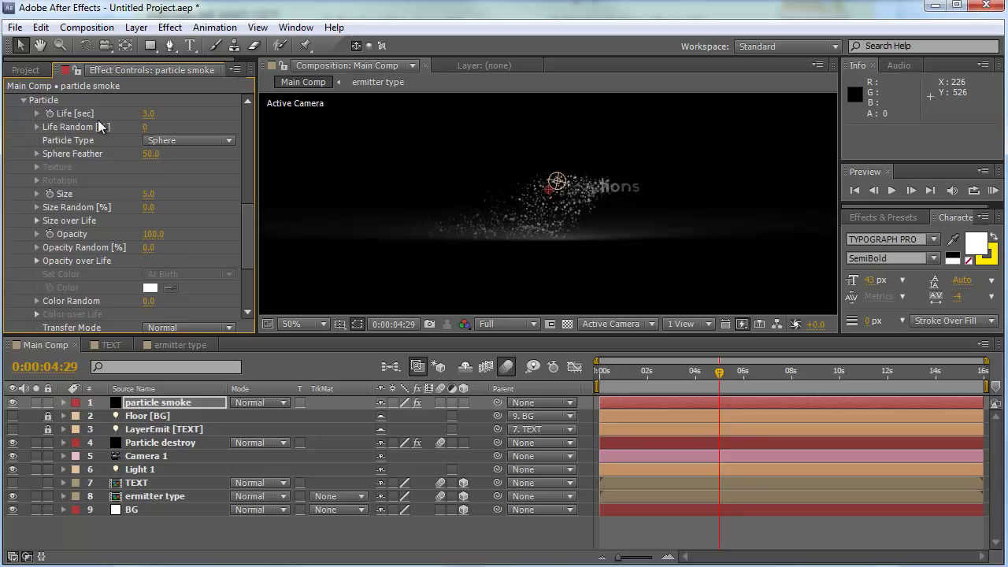
pyautogui.moveTo(147, 114); pyautogui.dragTo(177, 139)
pyautogui.click(177, 140)
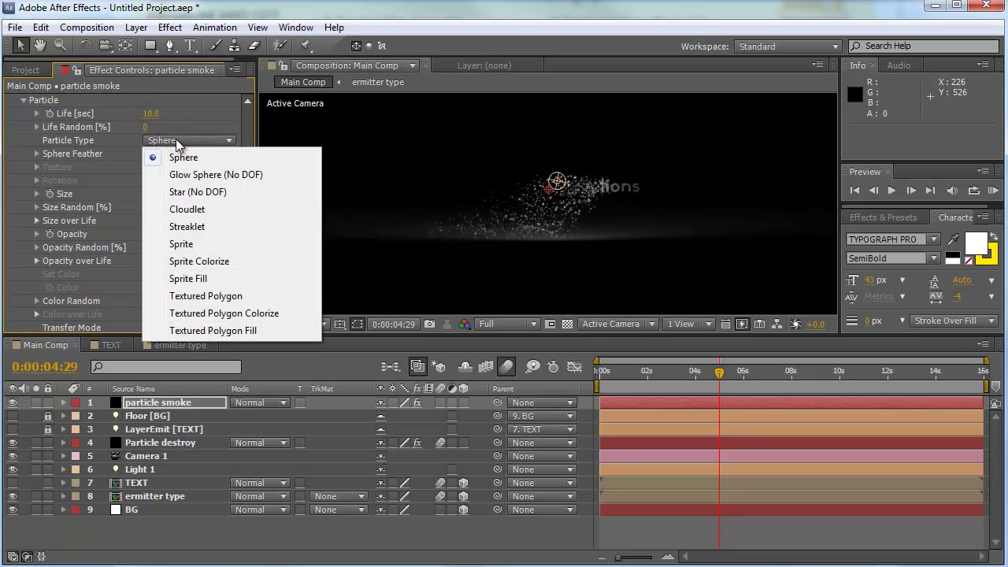
pyautogui.click(199, 216)
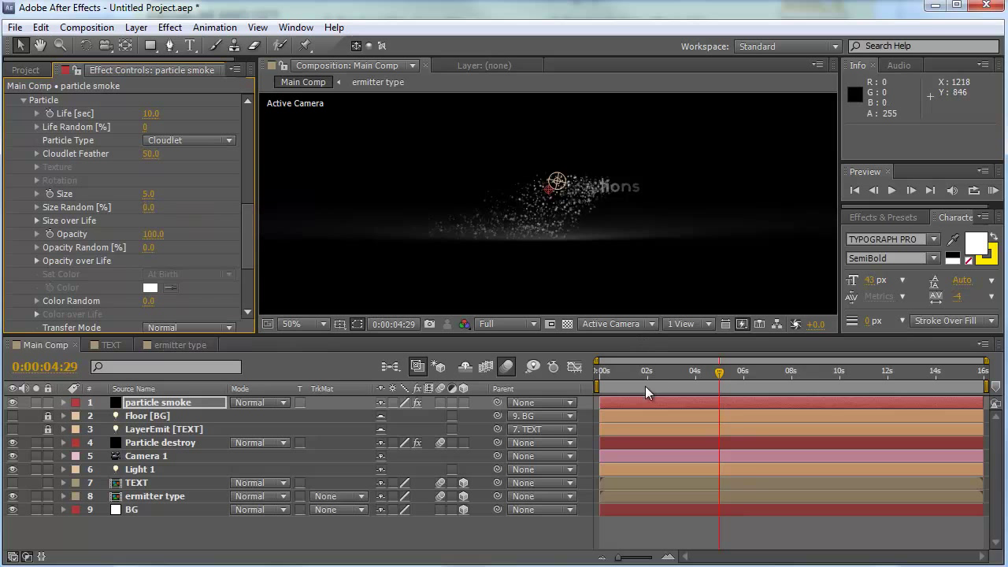
# Step: Move the current time to 0:00:04:18 and set the smoke particles' Size to 20
pyautogui.moveTo(725, 371); pyautogui.dragTo(710, 373)
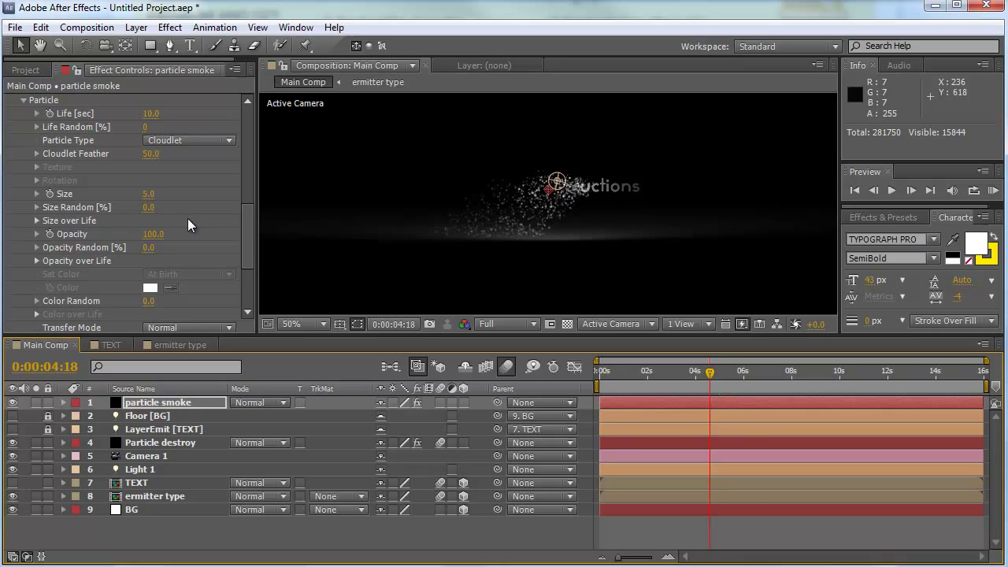
pyautogui.click(148, 194)
pyautogui.write('20')
pyautogui.press('Return')
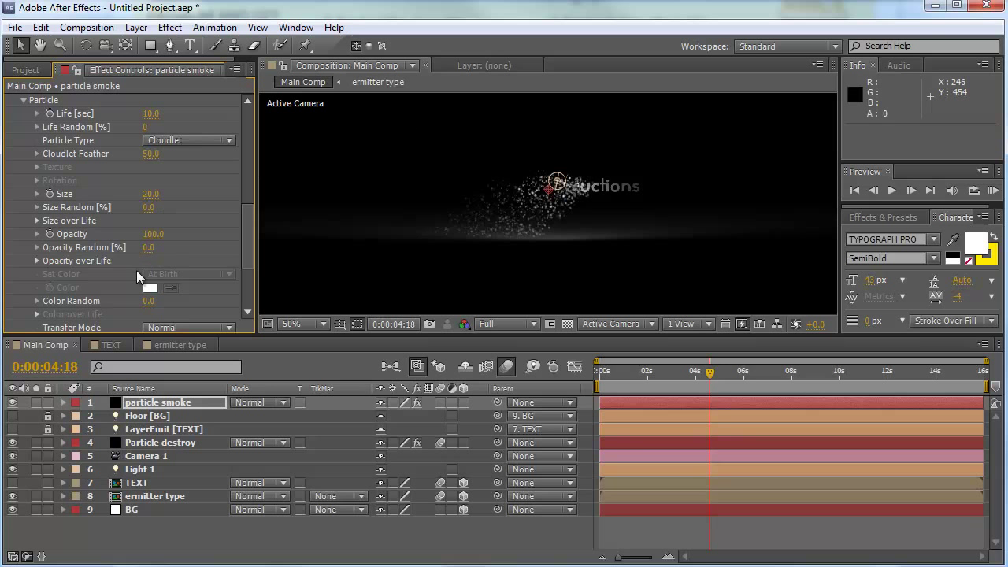
# Step: Set the Layer Emitter of particle smoke to the 7. TEXT layer with Layer Sampling at Particle Birth Time
pyautogui.scroll(5, 155, 212)
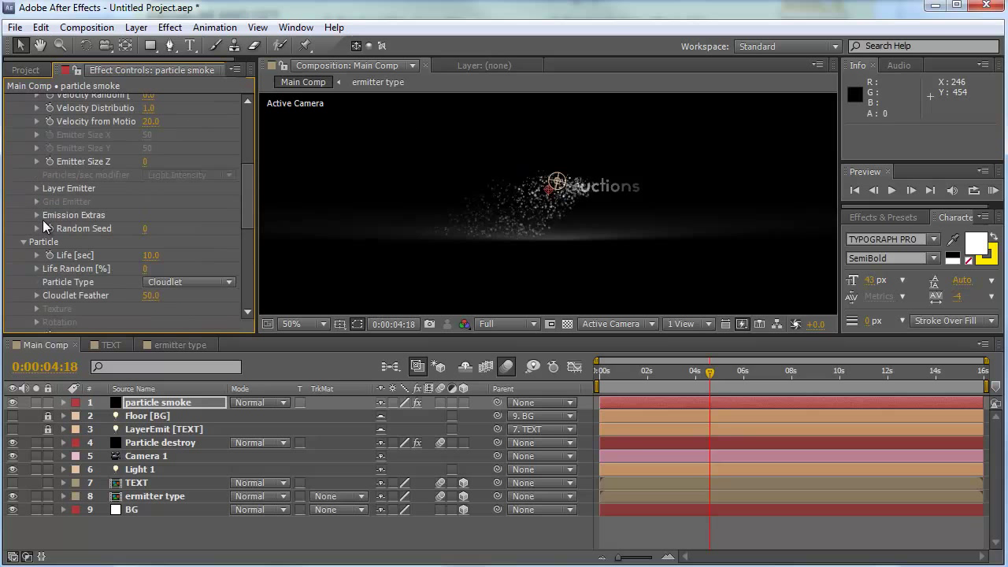
pyautogui.click(36, 188)
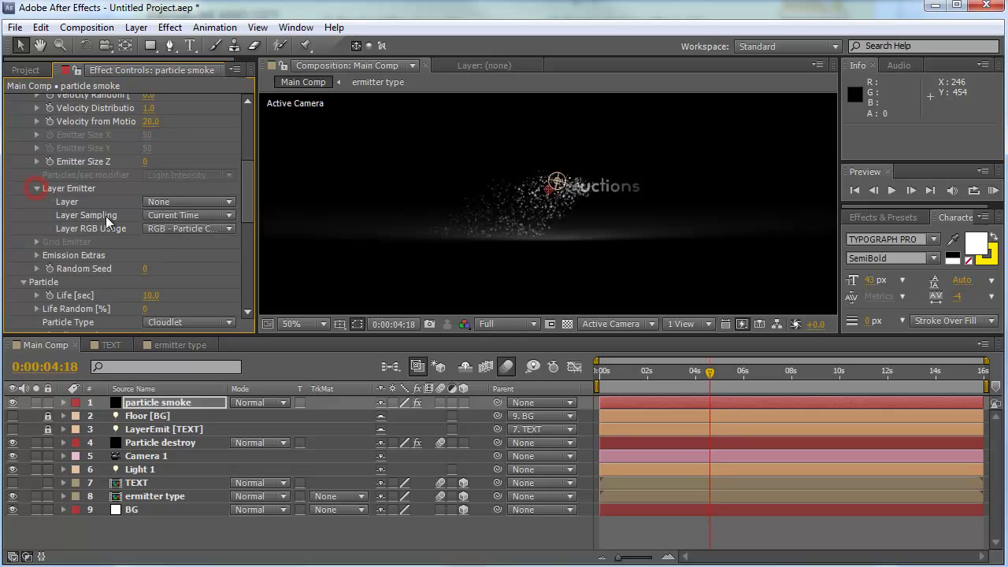
pyautogui.click(156, 202)
pyautogui.click(186, 277)
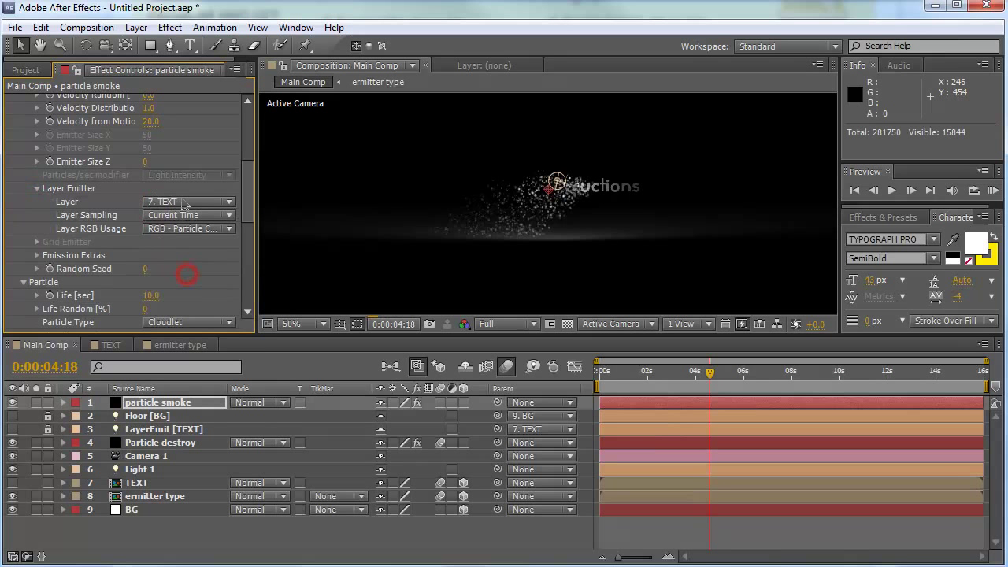
pyautogui.click(187, 215)
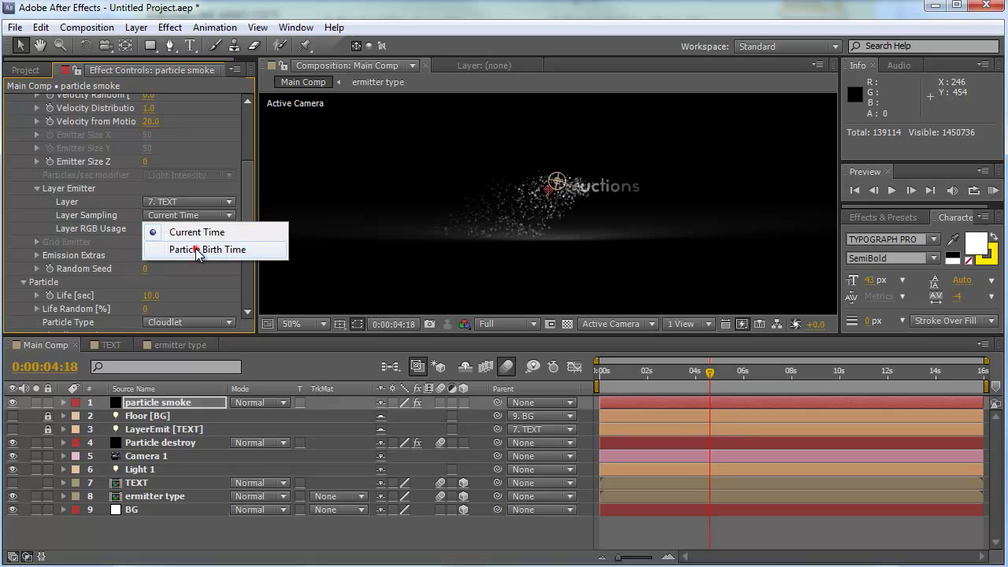
pyautogui.click(195, 249)
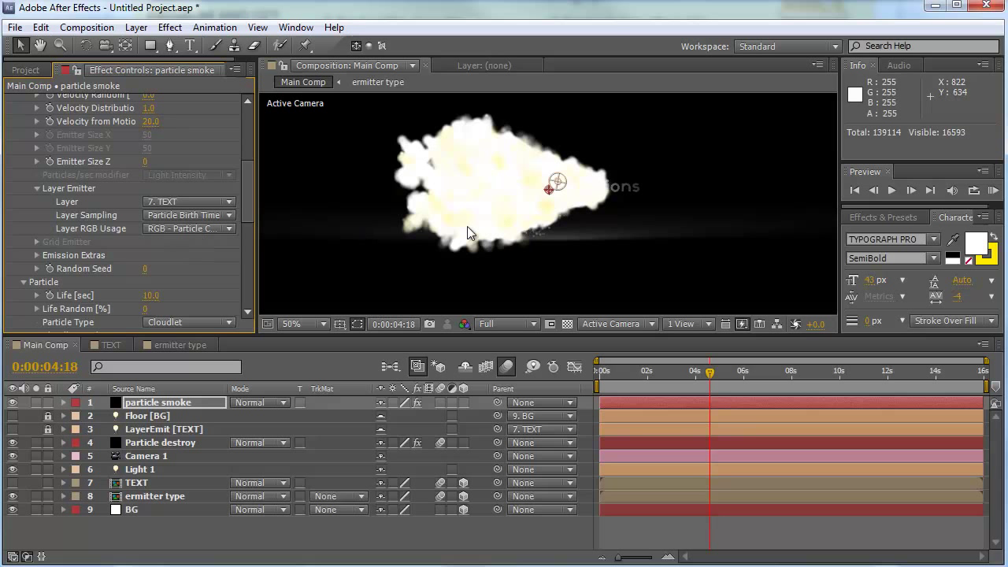
# Step: Set the smoke particles' Size Random and Opacity Random both to 100%
pyautogui.scroll(-3, 211, 262)
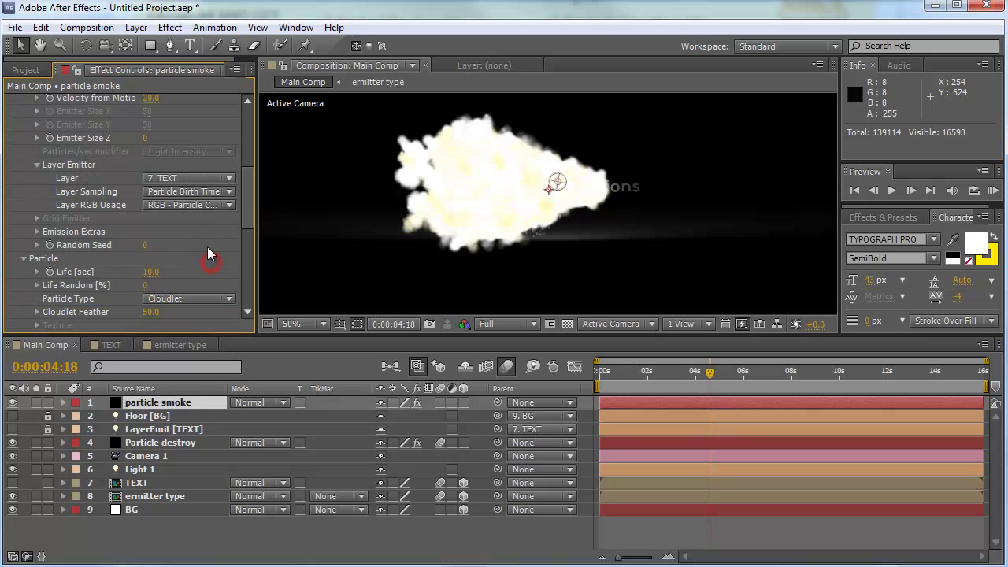
pyautogui.scroll(-1, 118, 240)
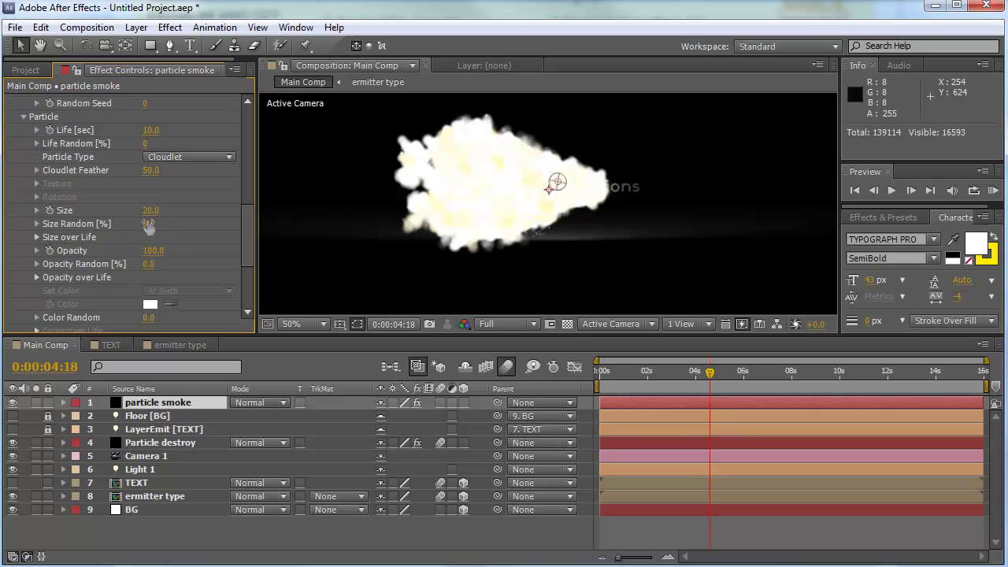
pyautogui.click(148, 225)
pyautogui.write('100')
pyautogui.press('Return')
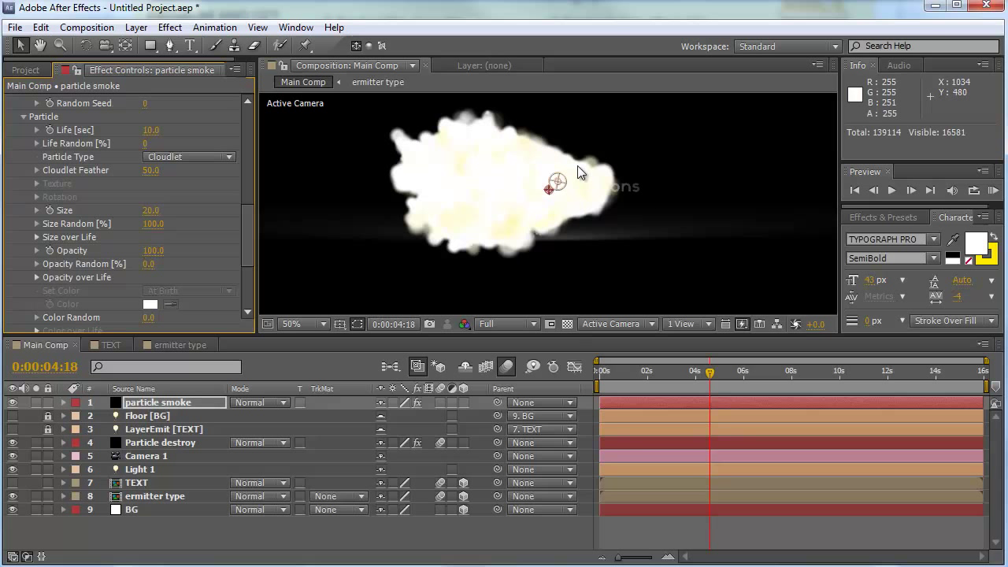
pyautogui.click(148, 265)
pyautogui.write('100')
pyautogui.press('Return')
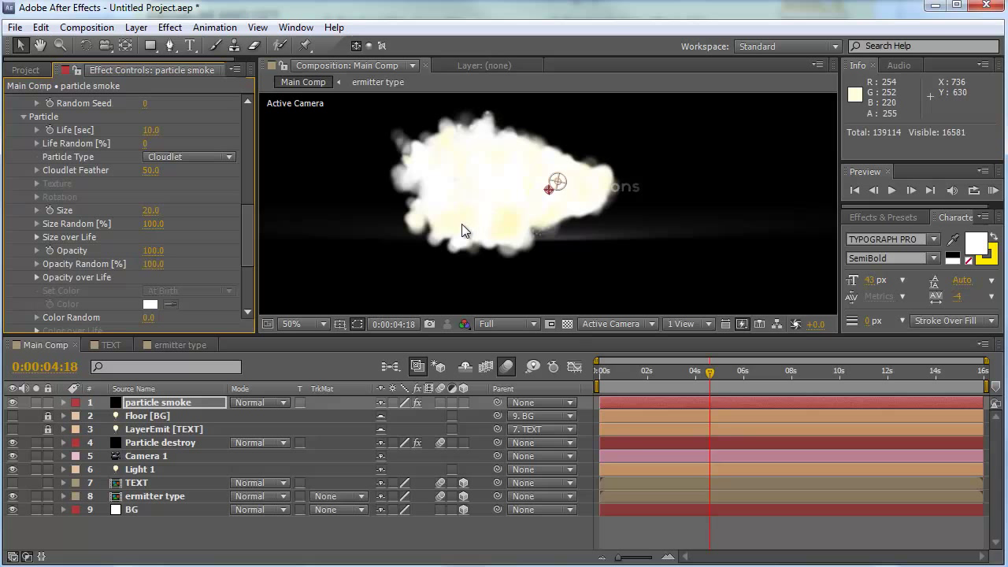
# Step: Set the smoke particles' Opacity to 1
pyautogui.click(154, 251)
pyautogui.click(203, 243)
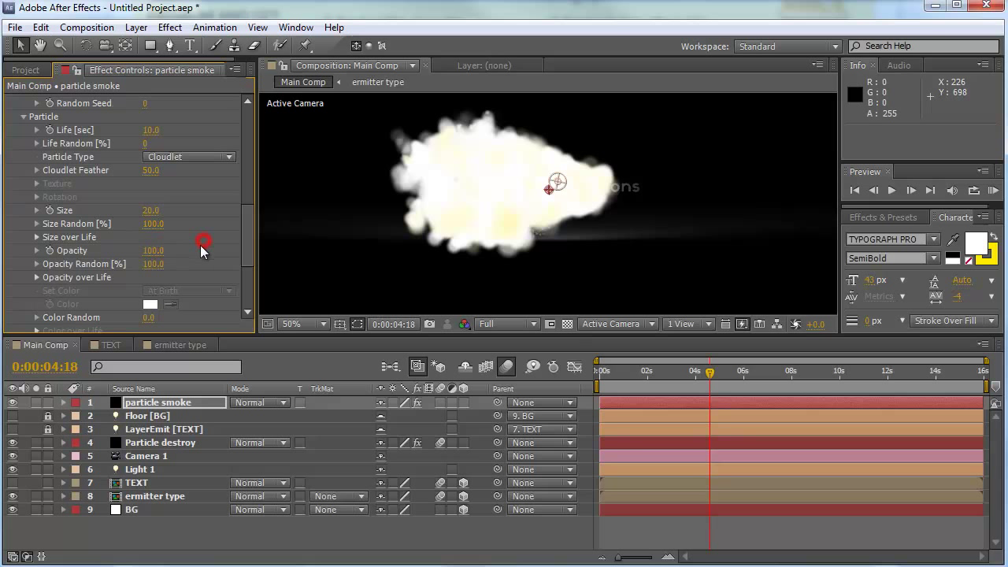
pyautogui.click(154, 251)
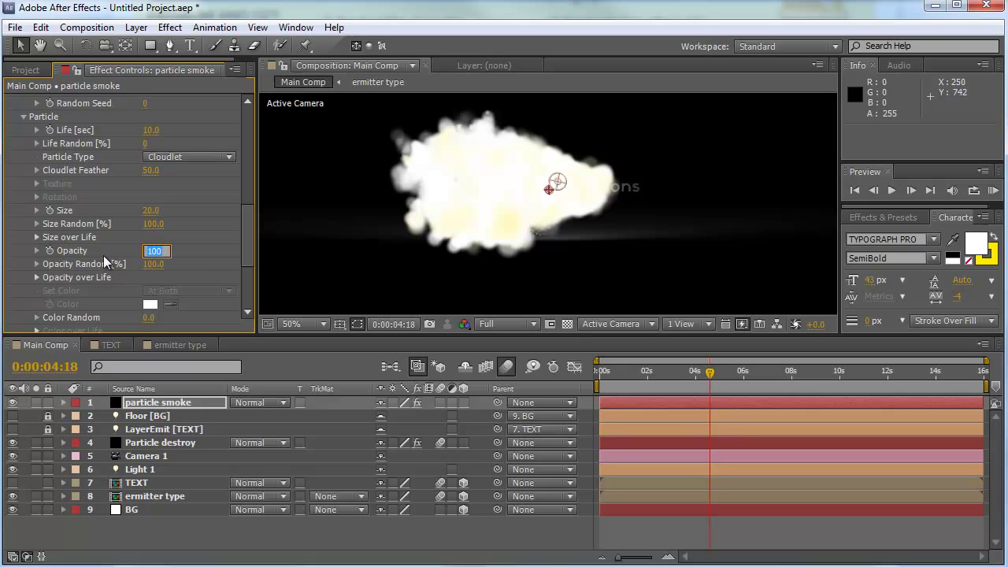
pyautogui.write('1')
pyautogui.press('Return')
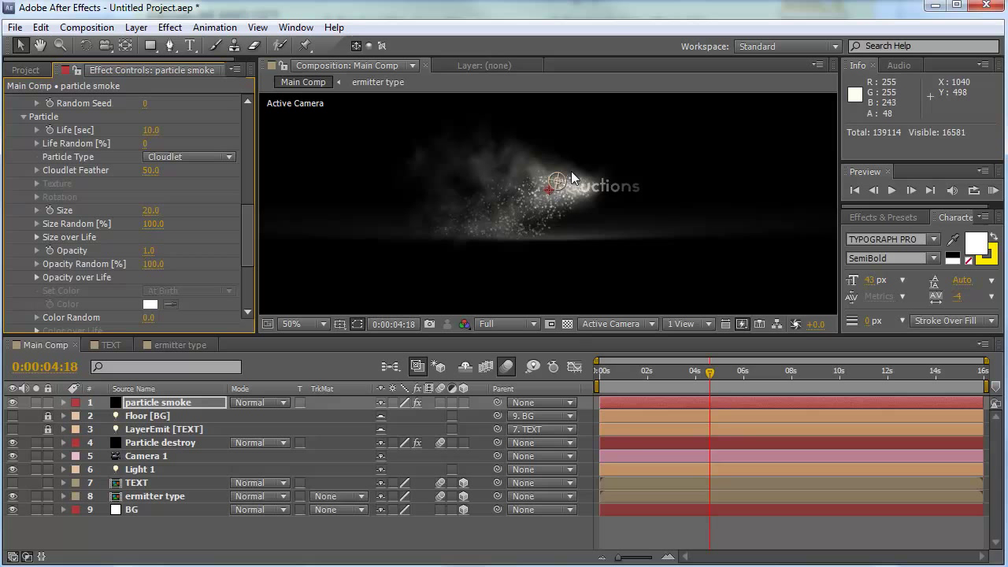
# Step: Turn on Shading and Shadowlet for Main for the particle smoke effect
pyautogui.scroll(2, 572, 181)
pyautogui.scroll(-2, 571, 184)
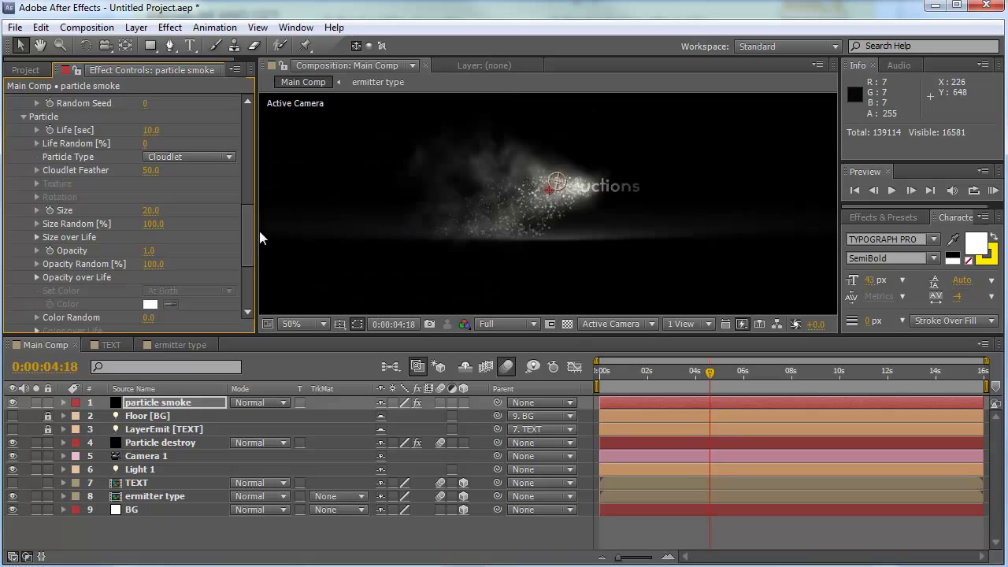
pyautogui.moveTo(250, 224); pyautogui.dragTo(254, 277)
pyautogui.click(23, 259)
pyautogui.scroll(-2, 65, 285)
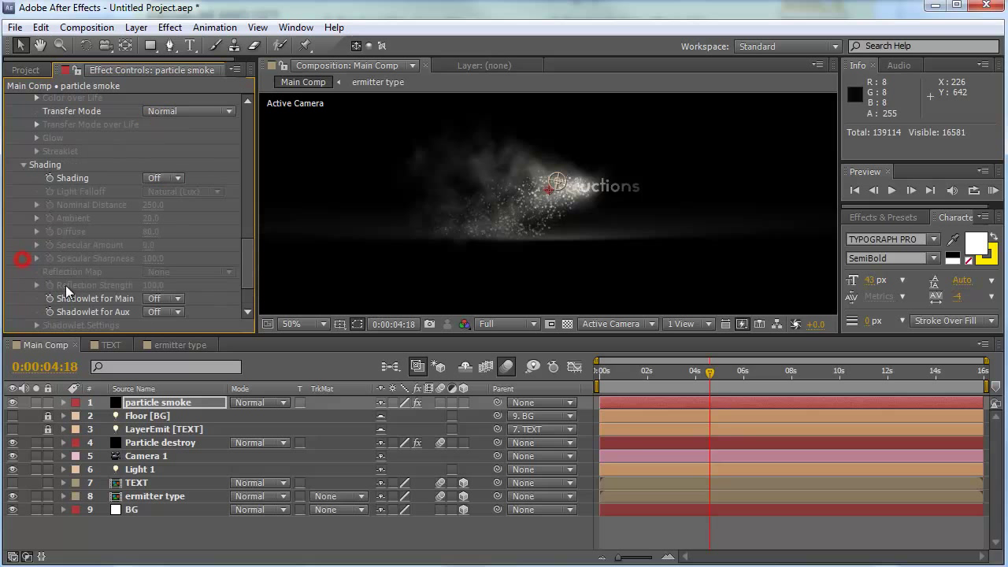
pyautogui.click(157, 178)
pyautogui.click(164, 213)
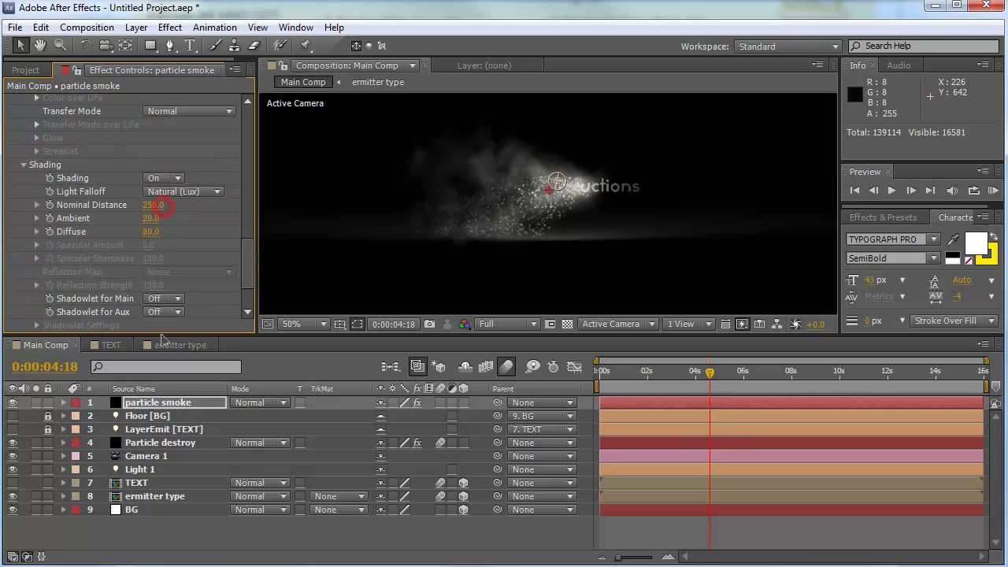
pyautogui.click(161, 302)
pyautogui.click(170, 331)
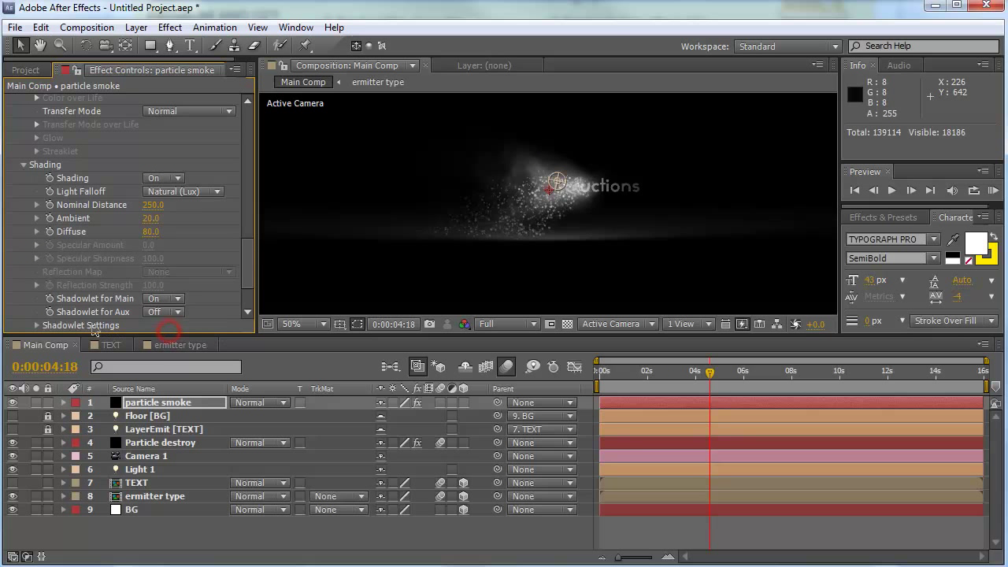
# Step: Set the Shadowlet color of the particle smoke effect to dark grey (434343)
pyautogui.scroll(-2, 47, 304)
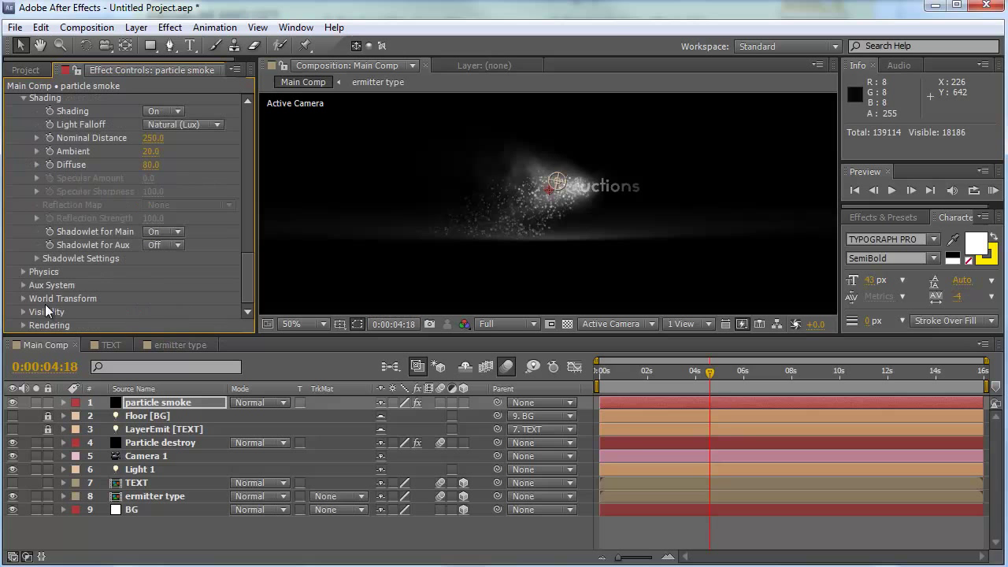
pyautogui.click(36, 258)
pyautogui.click(147, 259)
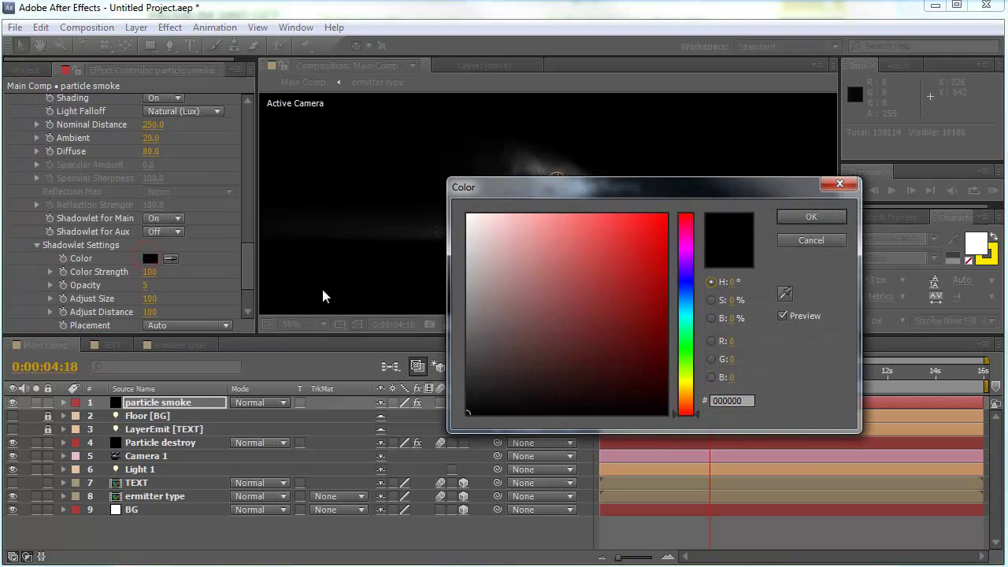
pyautogui.click(504, 365)
pyautogui.click(465, 361)
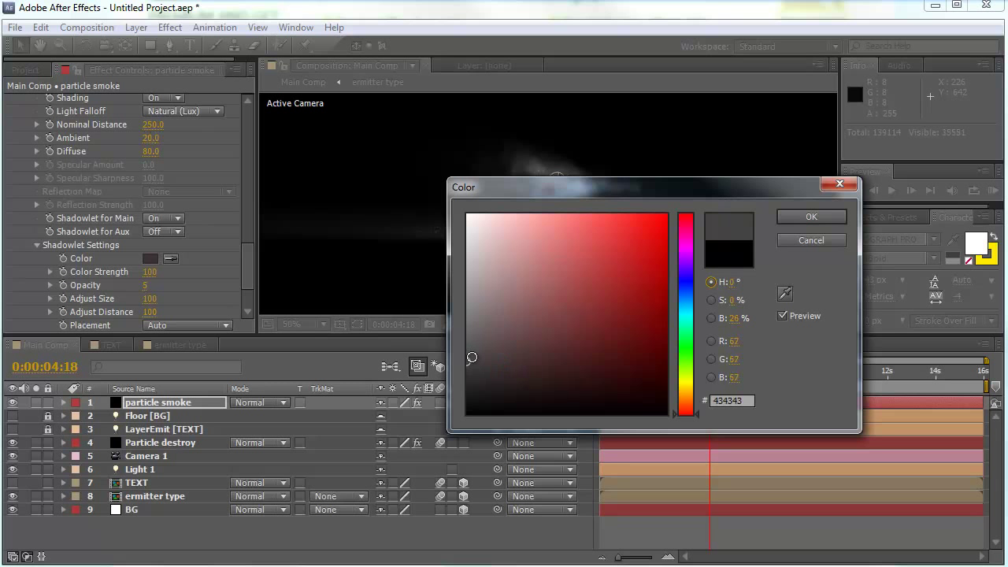
pyautogui.click(811, 217)
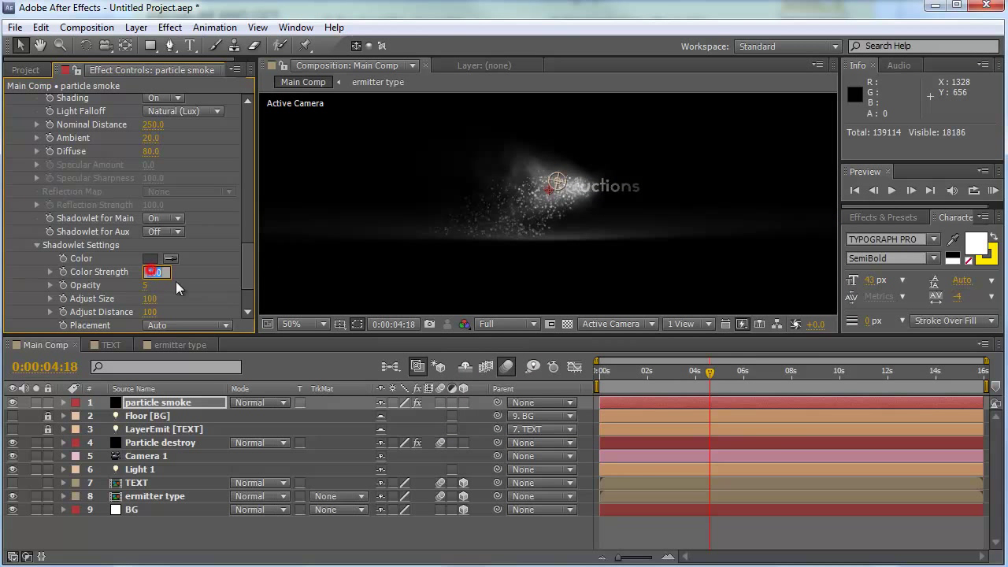
# Step: Set the smoke shadowlet's Color Strength and Opacity both to 50
pyautogui.write('50')
pyautogui.press('Return')
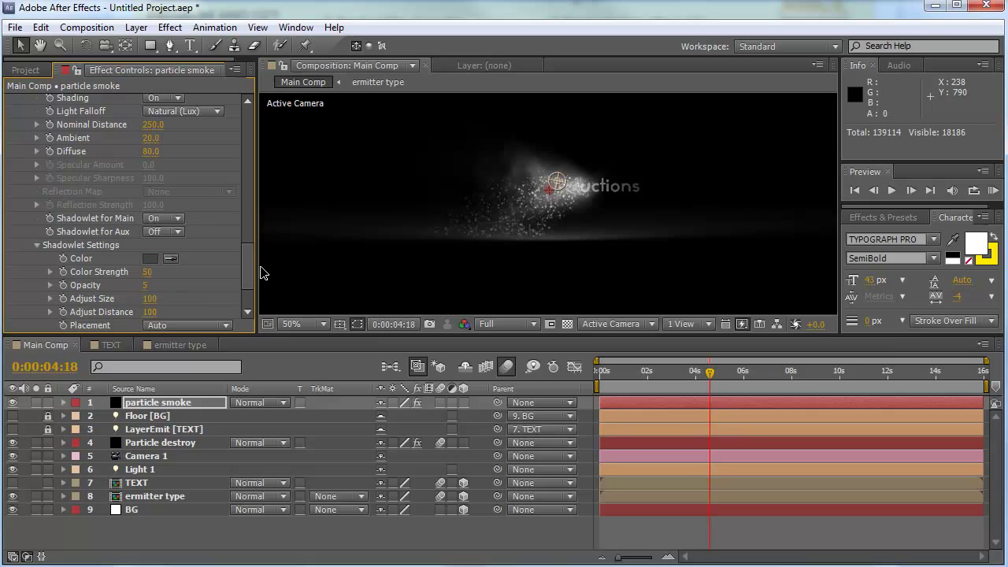
pyautogui.click(148, 285)
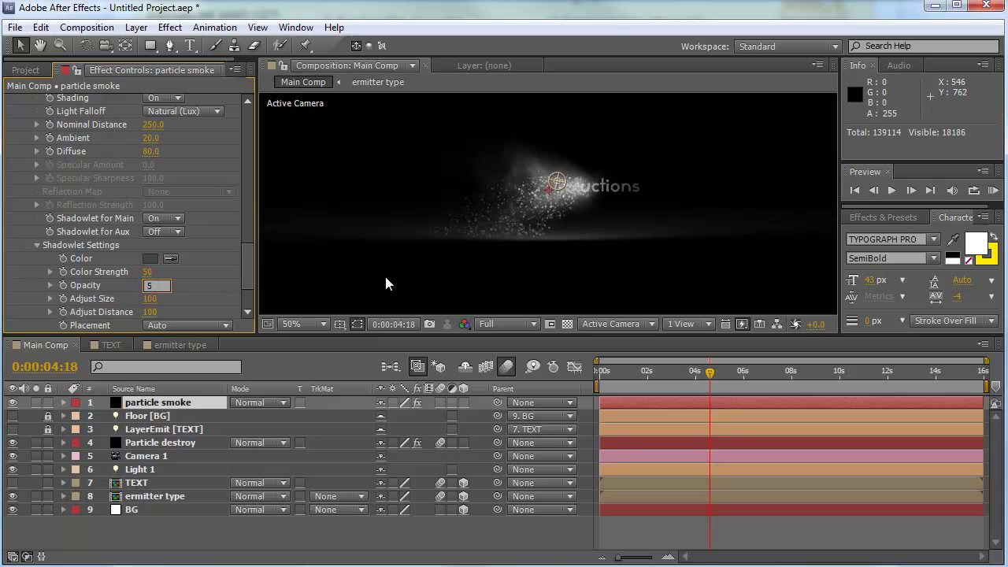
pyautogui.write('0')
pyautogui.press('Return')
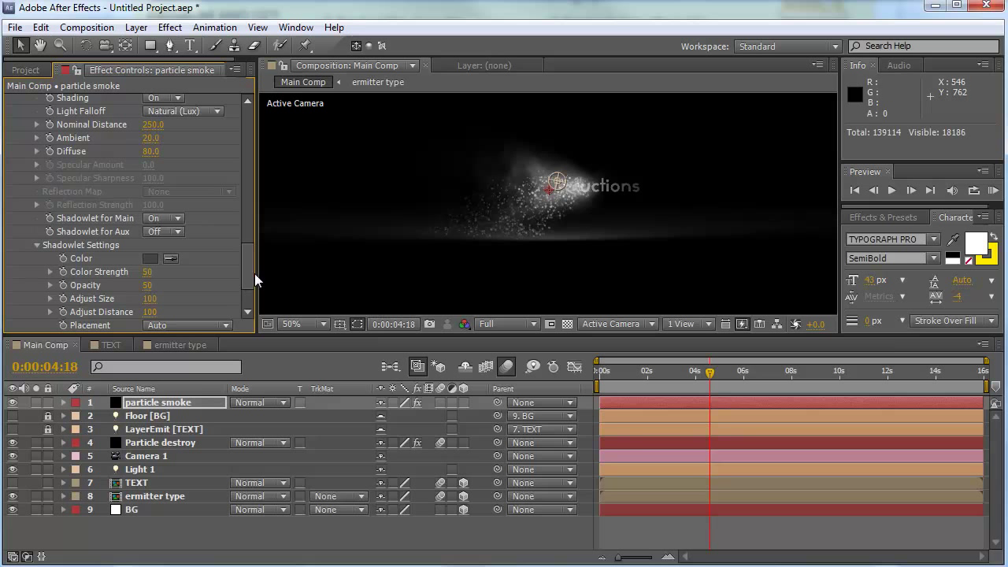
# Step: Make the particle smoke's motion blur disregard the Physics Time Factor (PTF) in the Rendering settings
pyautogui.scroll(-3, 181, 291)
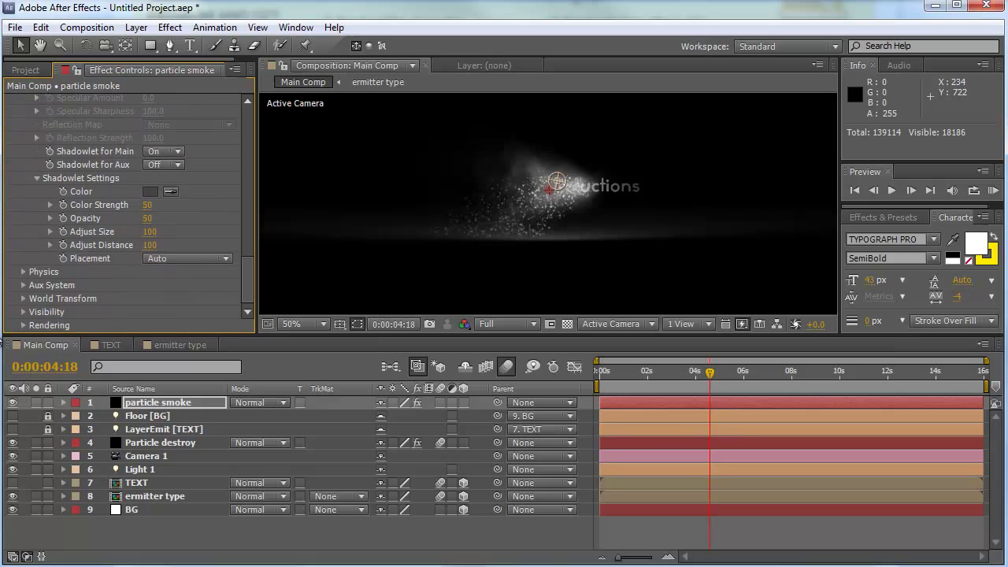
pyautogui.click(22, 327)
pyautogui.scroll(-3, 21, 326)
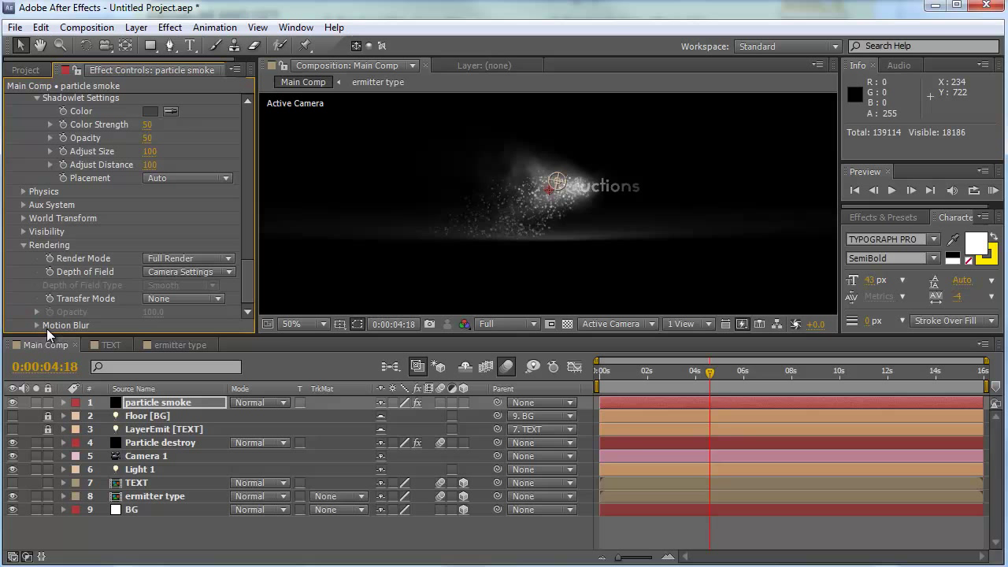
pyautogui.click(36, 325)
pyautogui.scroll(-3, 38, 325)
pyautogui.click(165, 325)
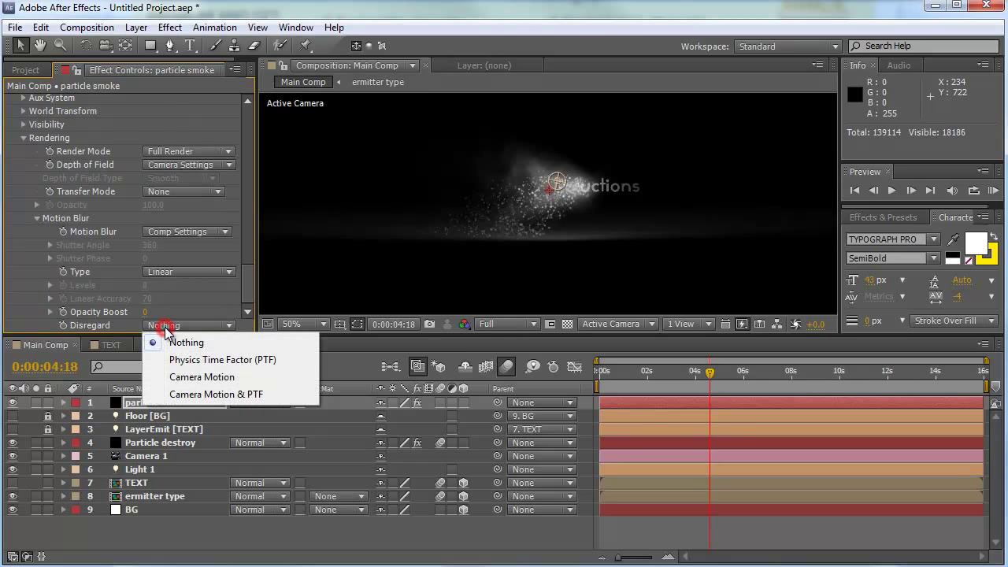
pyautogui.click(219, 361)
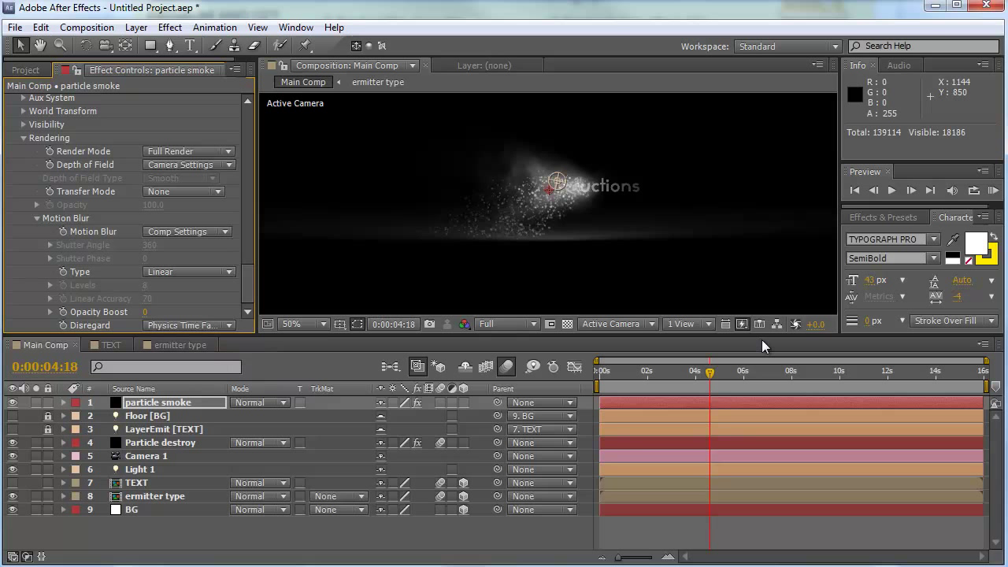
# Step: Examine the smoke around the dissolving text at 0:00:03:29, with the Particular settings collapsed and particle smoke deselected
pyautogui.moveTo(673, 372); pyautogui.dragTo(696, 371)
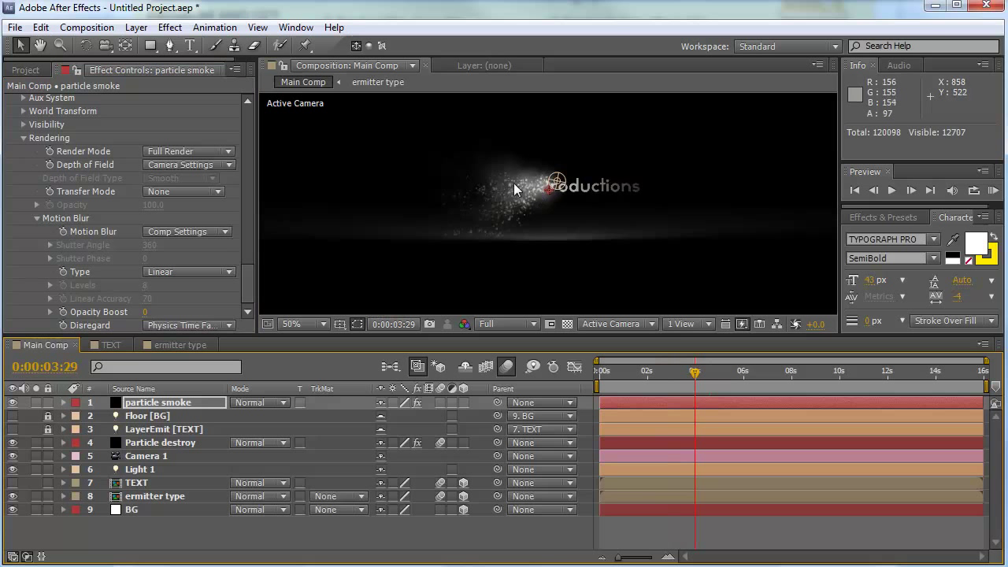
pyautogui.moveTo(250, 284); pyautogui.dragTo(243, 119)
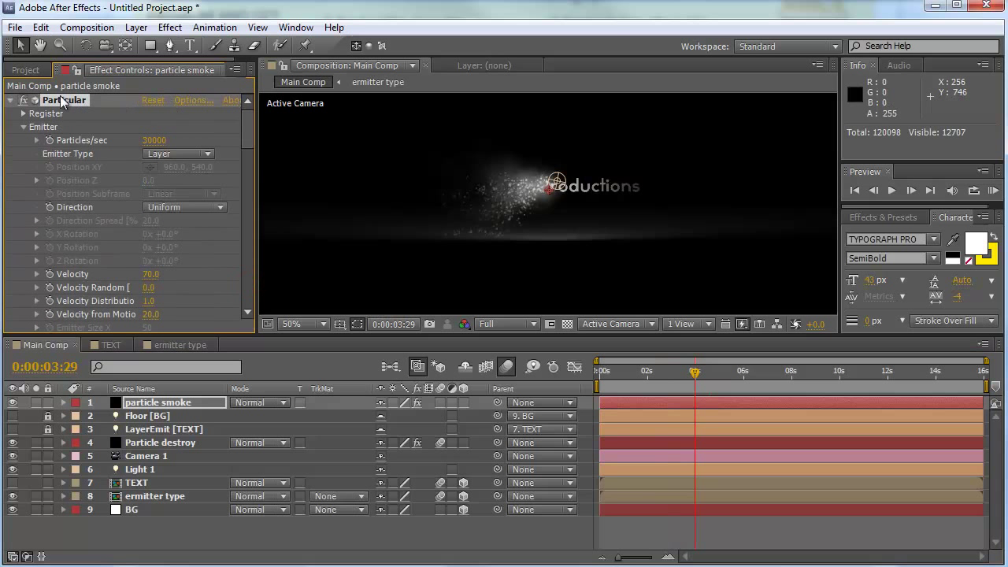
pyautogui.click(10, 101)
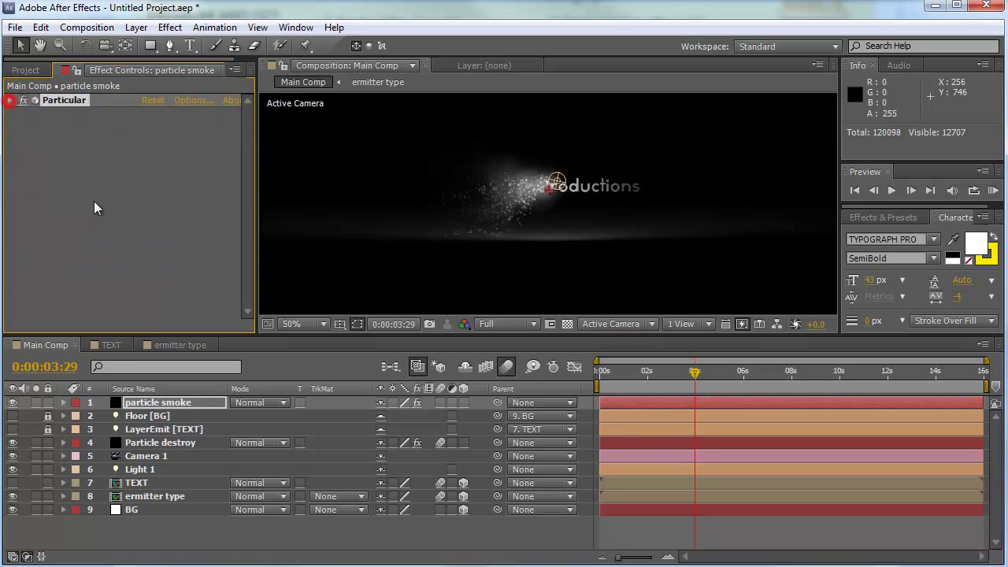
pyautogui.click(326, 536)
pyautogui.scroll(-2, 670, 184)
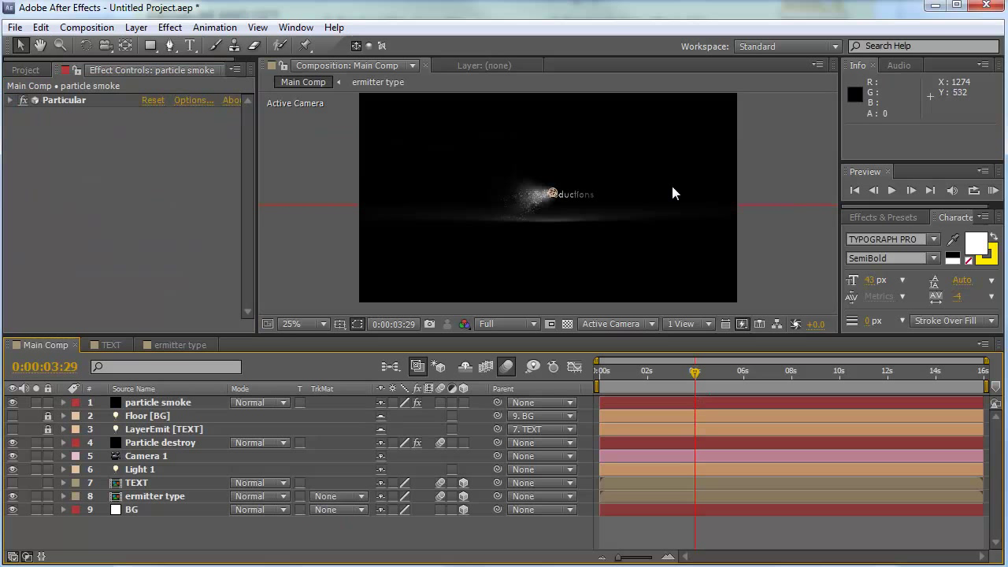
pyautogui.scroll(1, 656, 189)
pyautogui.scroll(-1, 656, 189)
pyautogui.scroll(1, 637, 170)
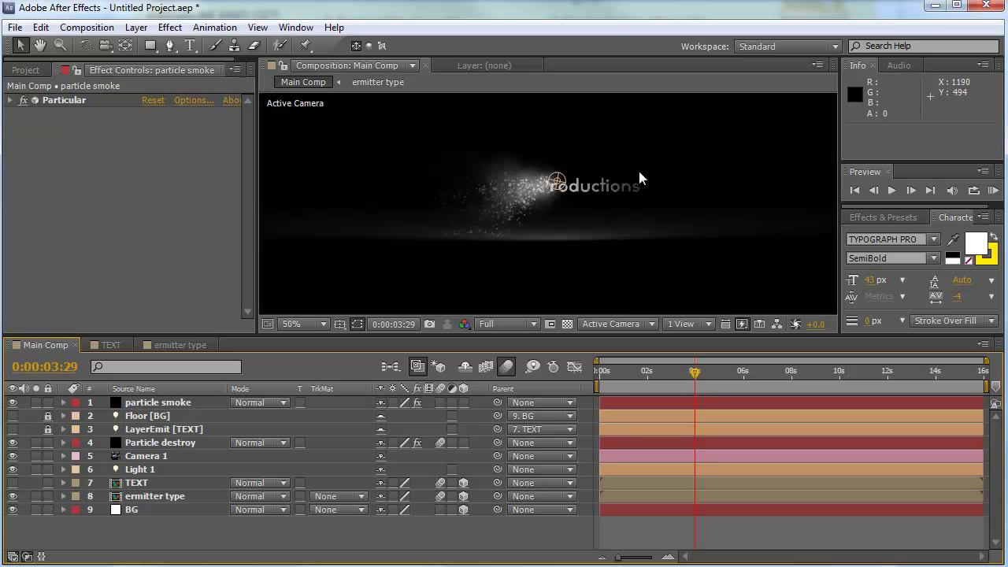
# Step: Create a white 1920 x 1080 px solid named particle system in Main Comp
pyautogui.rightClick(177, 530)
pyautogui.click(438, 416)
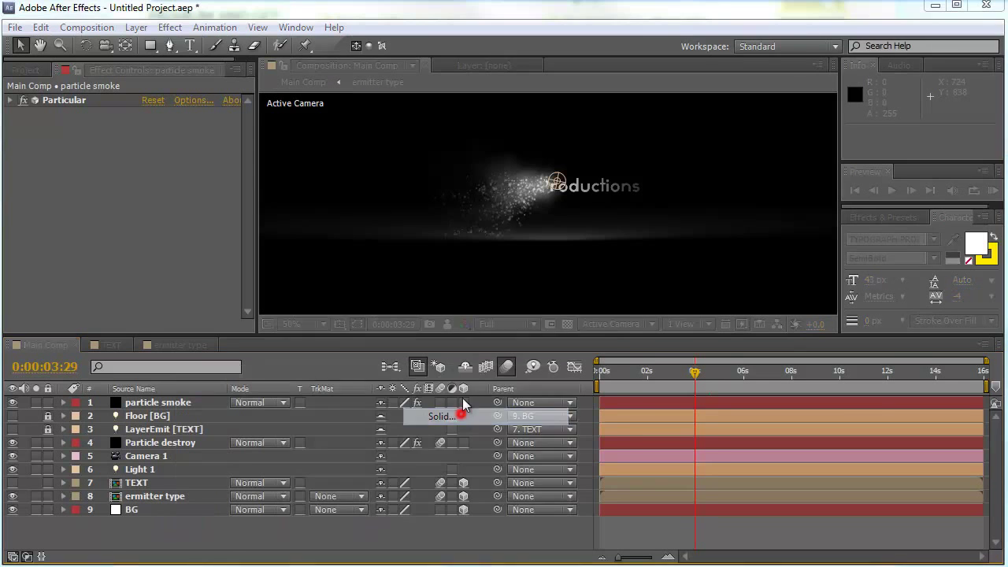
pyautogui.click(441, 410)
pyautogui.moveTo(483, 269); pyautogui.dragTo(428, 149)
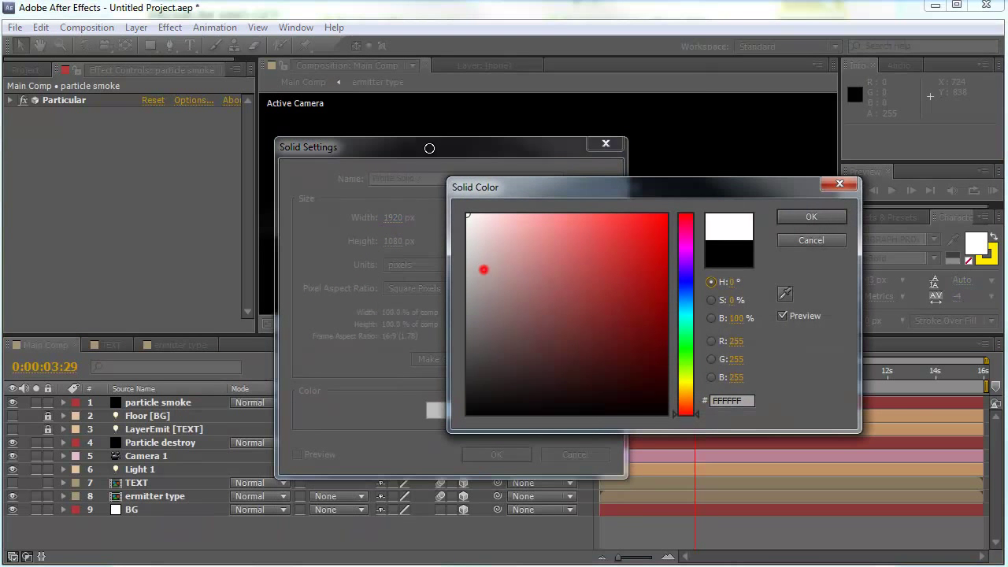
pyautogui.click(797, 216)
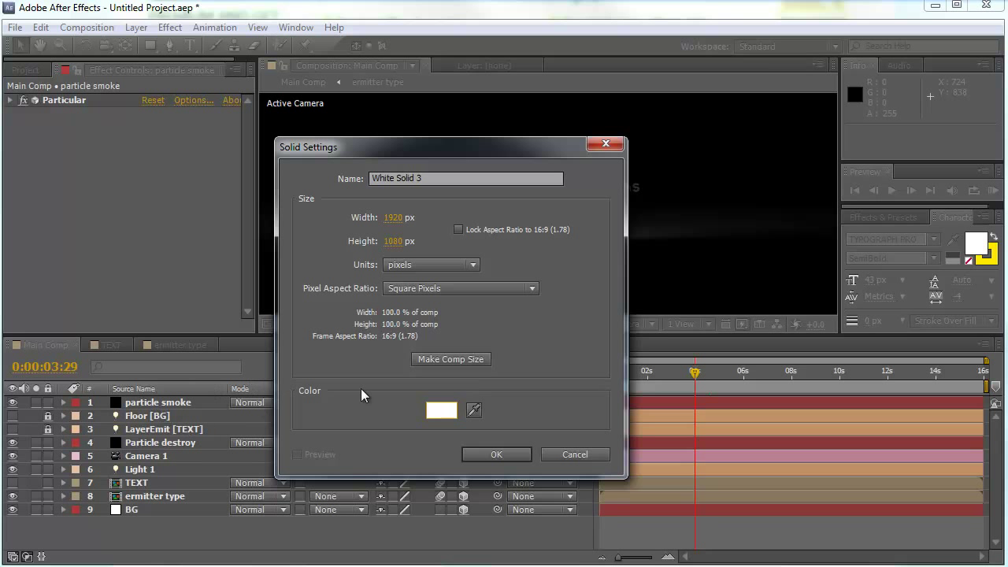
pyautogui.click(456, 173)
pyautogui.doubleClick(450, 176)
pyautogui.write('particle')
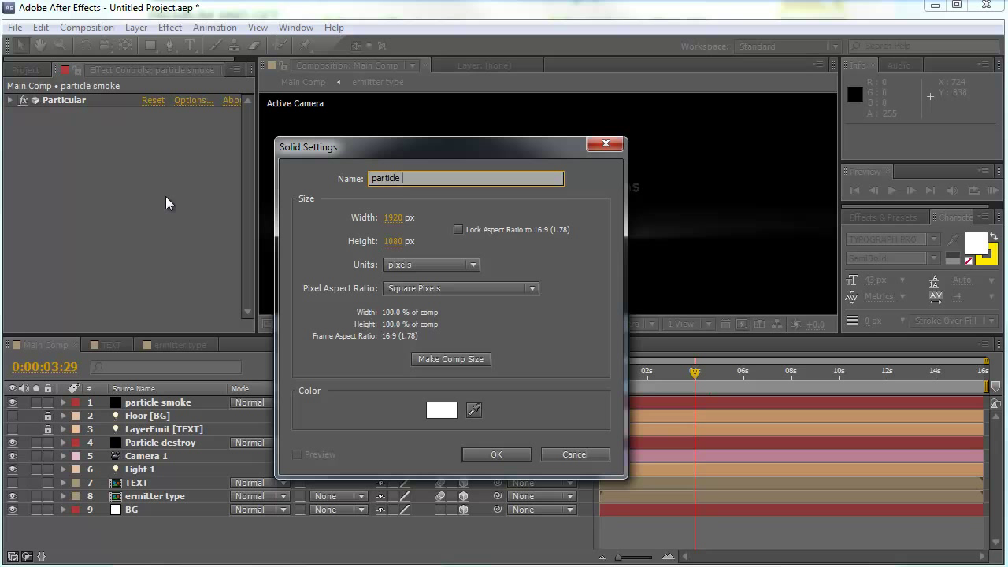
pyautogui.write('system')
pyautogui.press('Return')
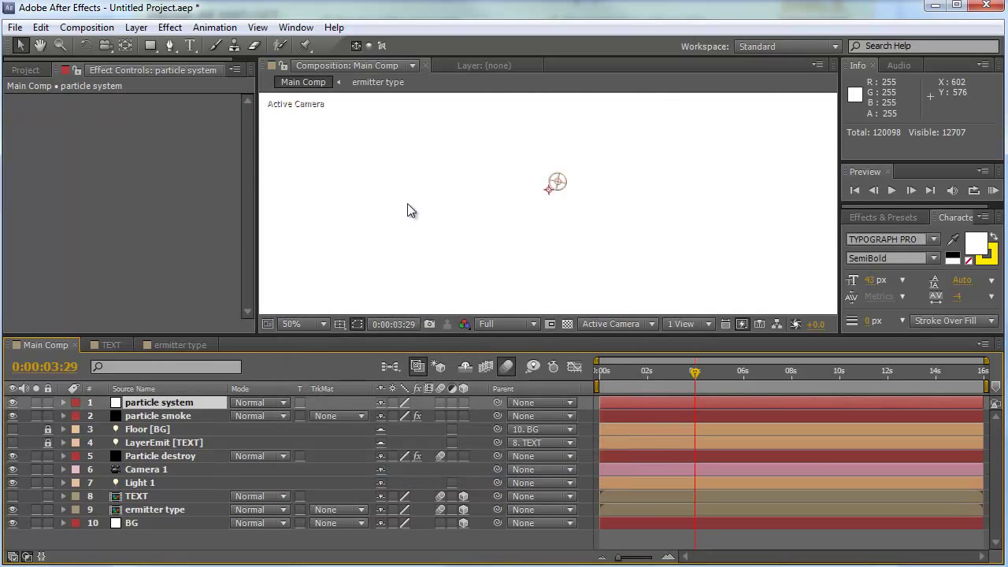
# Step: Apply the Particular effect to the particle system solid
pyautogui.rightClick(340, 162)
pyautogui.moveTo(397, 295)
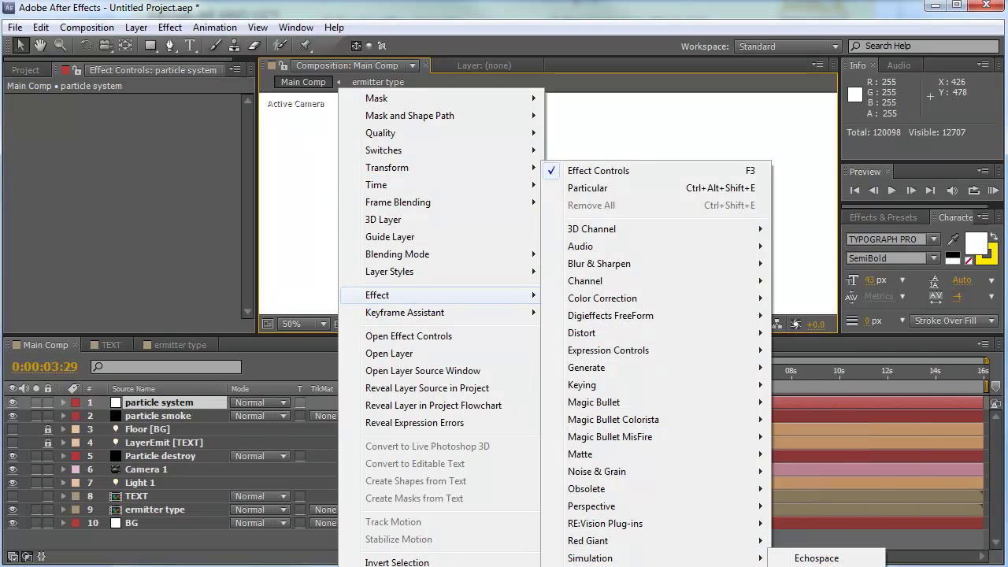
pyautogui.click(588, 187)
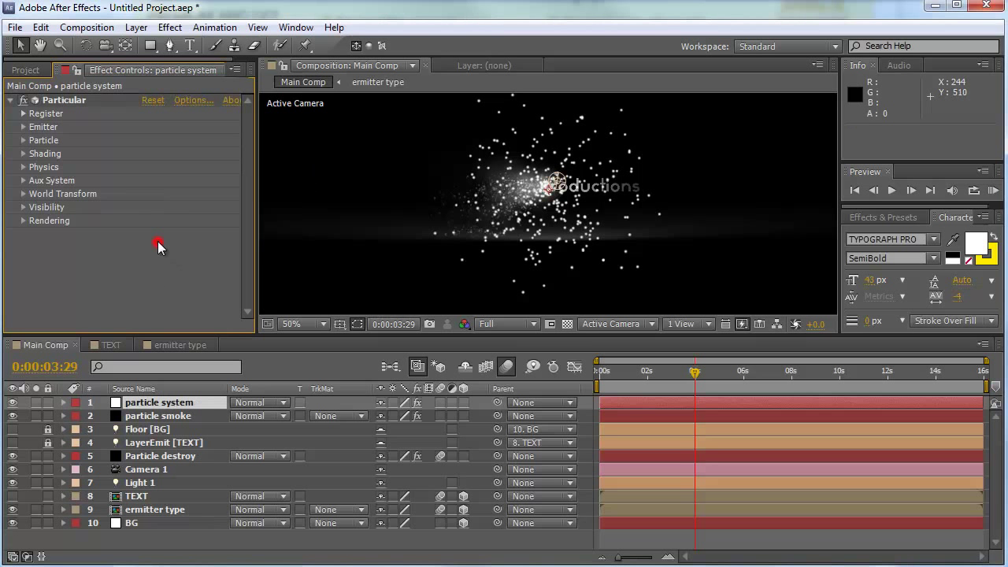
# Step: Set the particle system emitter's Particles/sec to 250, after trying 200
pyautogui.click(24, 127)
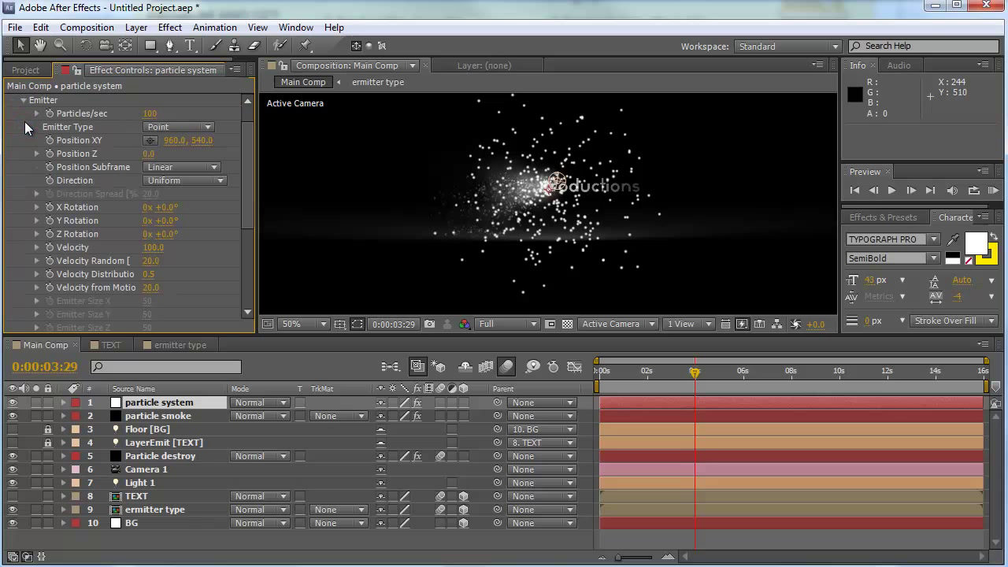
pyautogui.click(150, 114)
pyautogui.write('200')
pyautogui.press('Return')
pyautogui.press(',')
pyautogui.press(',')
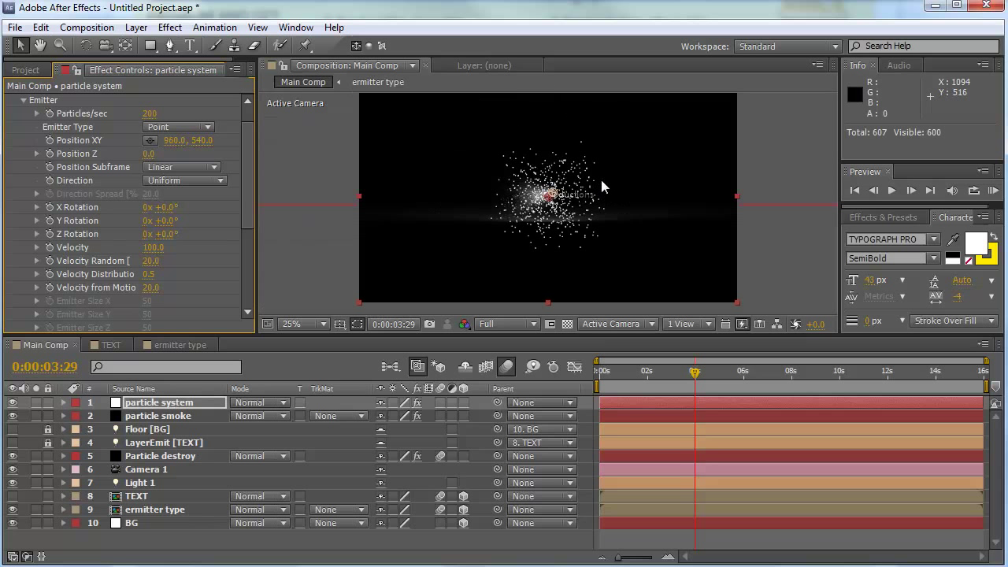
pyautogui.click(165, 115)
pyautogui.write('250')
pyautogui.press('Return')
# Step: Change the particle system's Emitter Type to Box
pyautogui.click(173, 127)
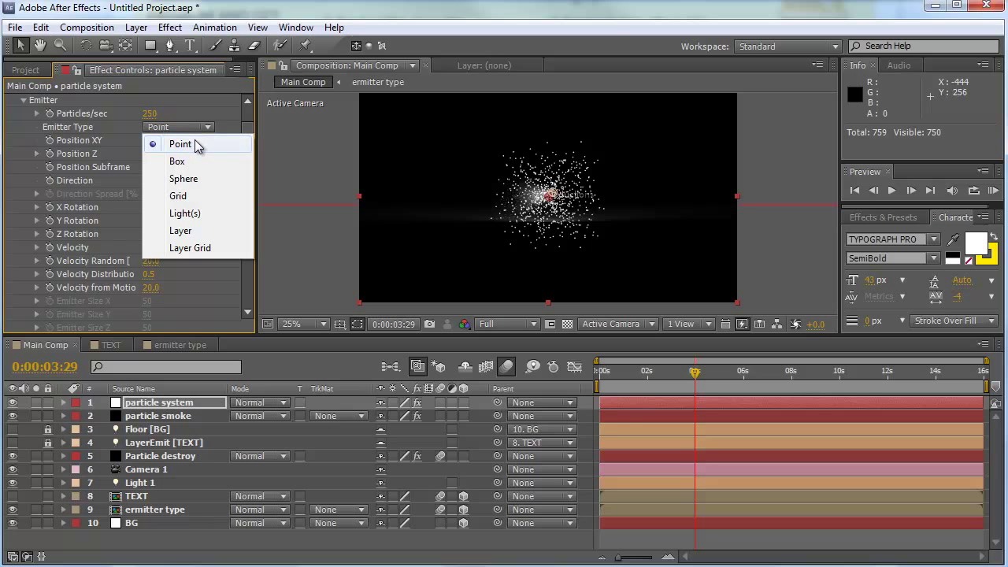
pyautogui.click(323, 250)
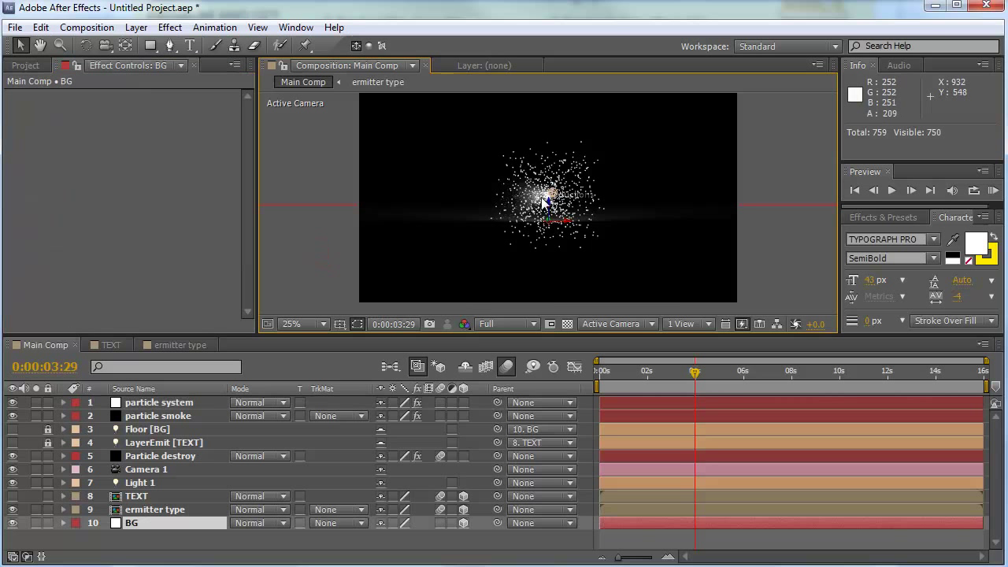
pyautogui.click(189, 403)
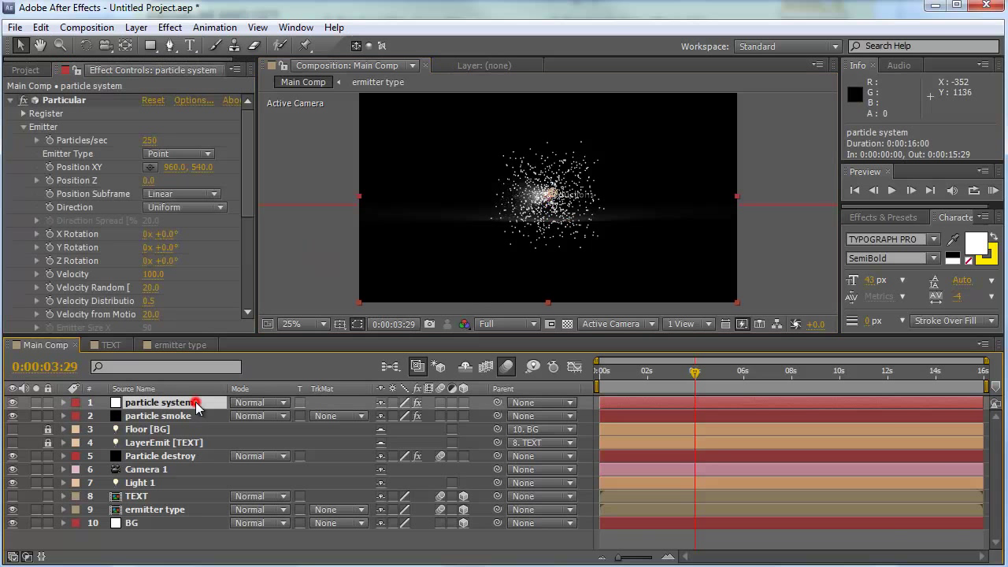
pyautogui.click(178, 153)
pyautogui.click(169, 183)
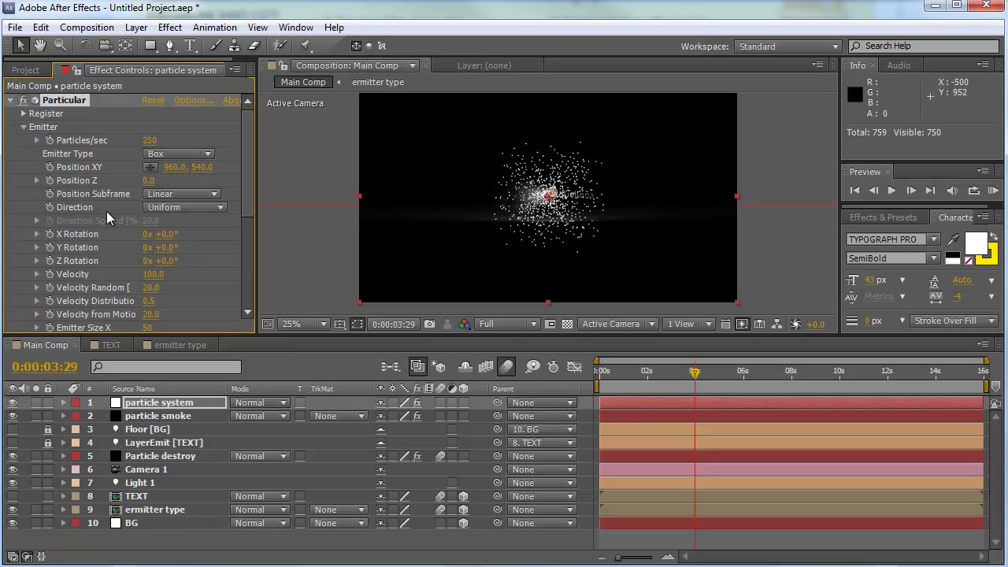
# Step: Set the box emitter's Emitter Size X to 630, after trying 600
pyautogui.scroll(-5, 108, 209)
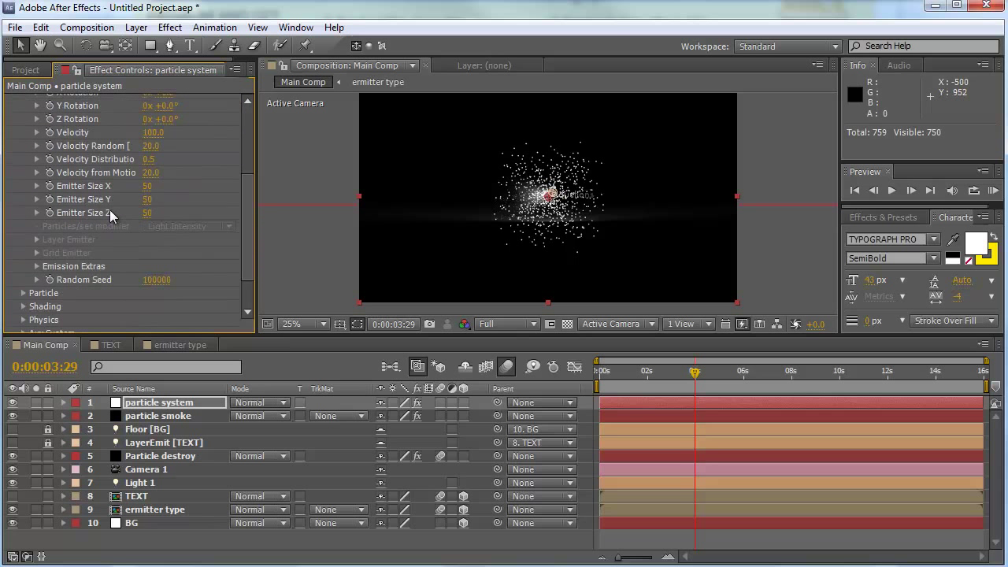
pyautogui.click(148, 186)
pyautogui.write('600')
pyautogui.press('Return')
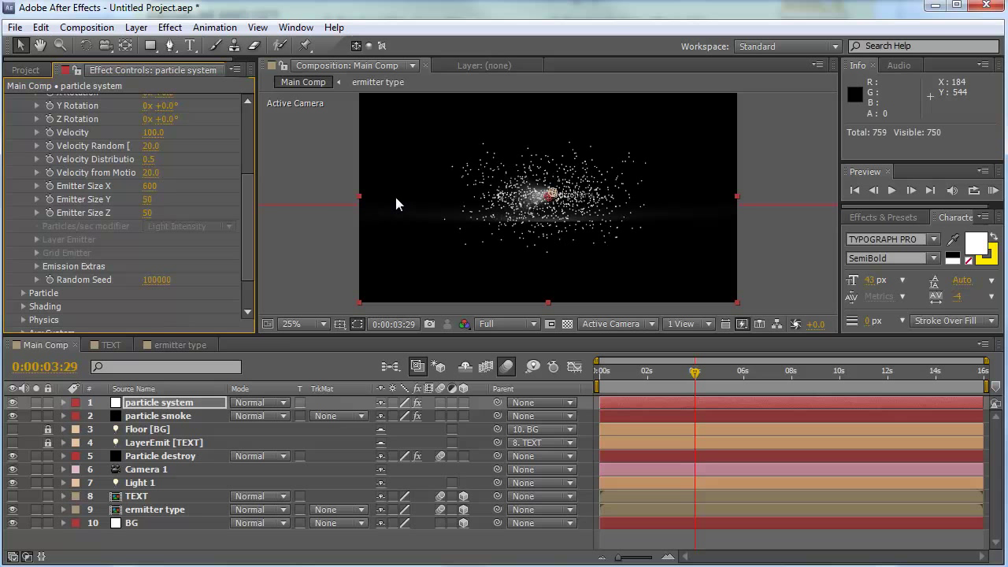
pyautogui.click(149, 186)
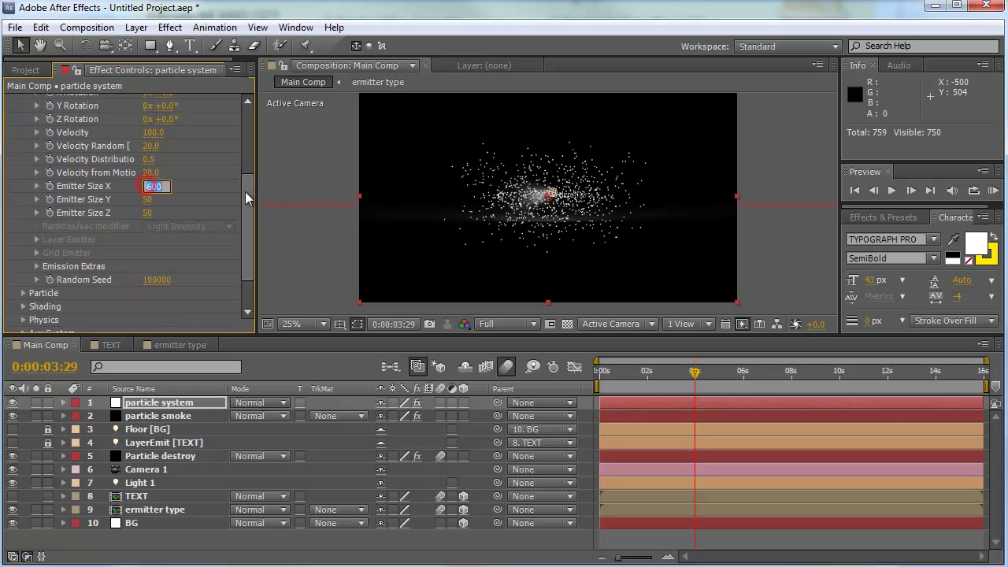
pyautogui.write('630')
pyautogui.press('Return')
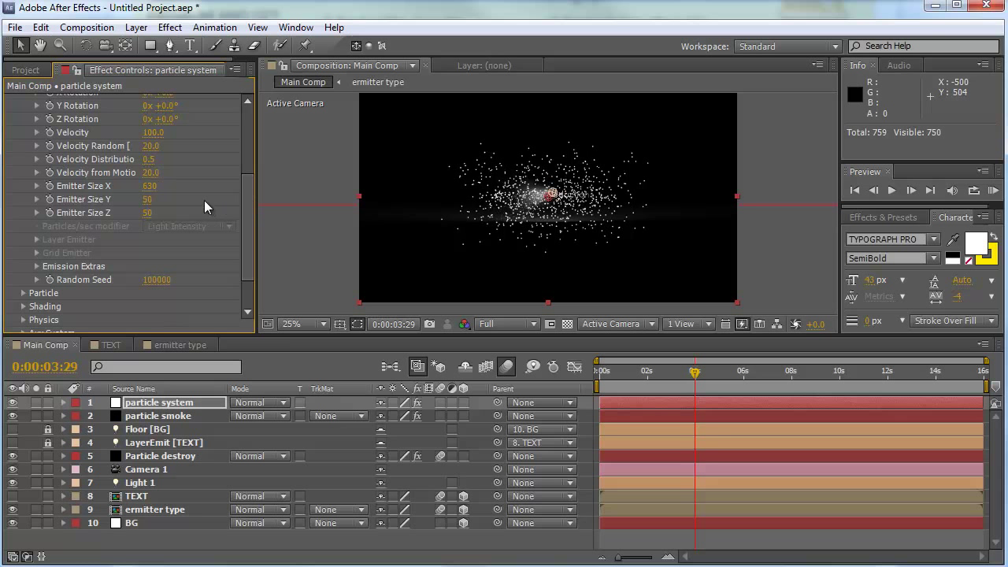
# Step: Set the box emitter's Emitter Size Y to 500
pyautogui.click(150, 200)
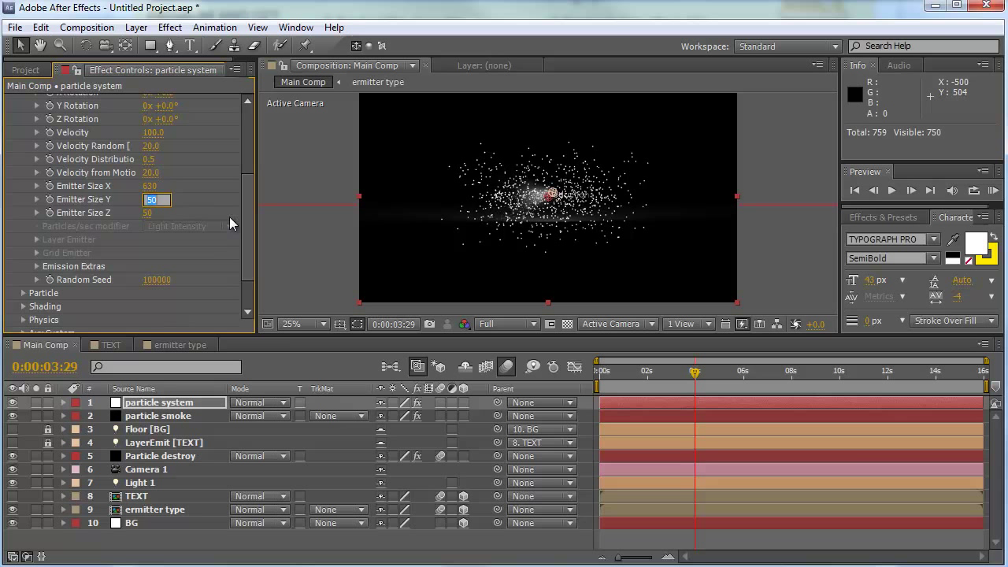
pyautogui.write('500')
pyautogui.press('Return')
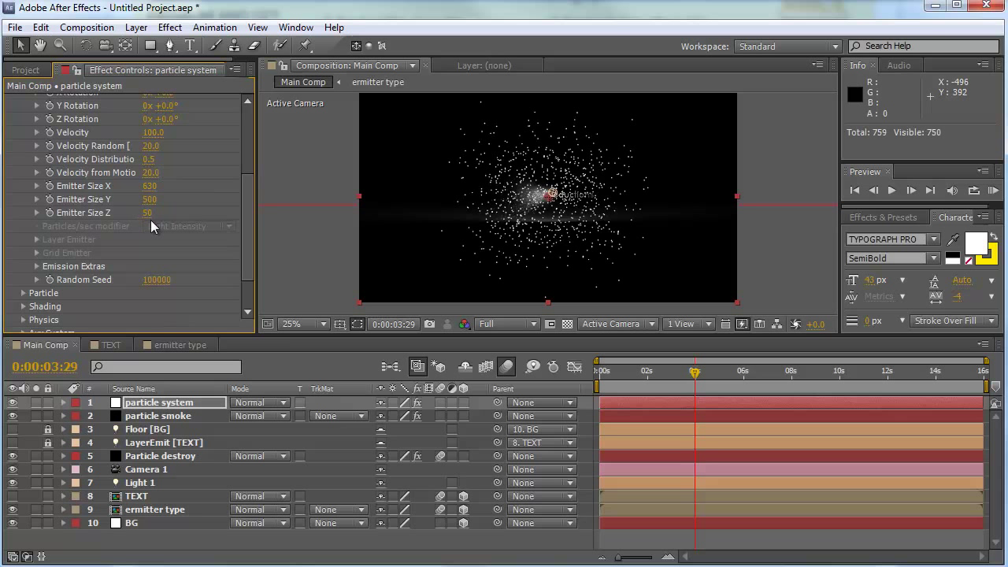
# Step: Set the box emitter's Emitter Size Z to 3608
pyautogui.moveTo(154, 220); pyautogui.dragTo(806, 205)
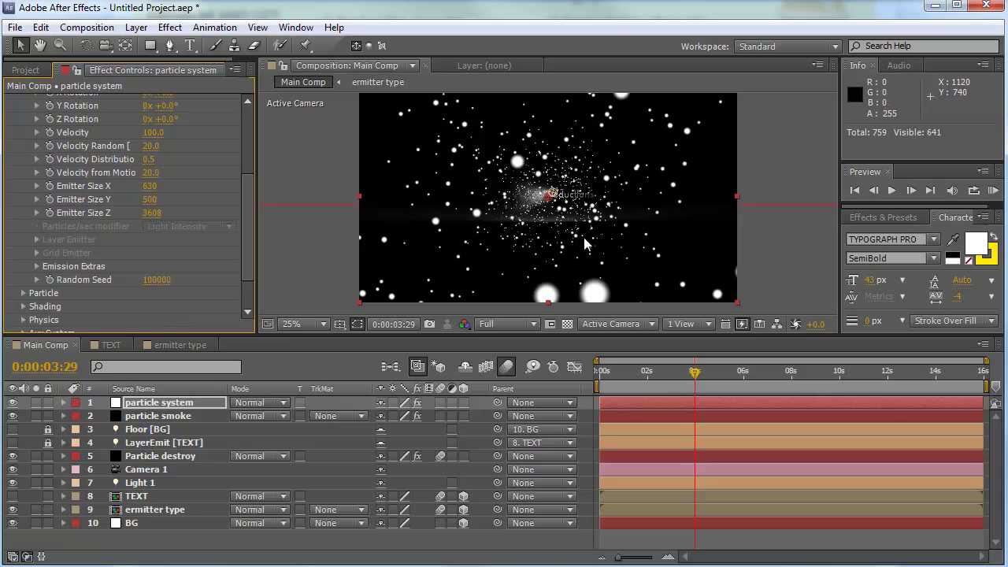
# Step: Set the particle system's particle Size to 2 and Size Random to 100%
pyautogui.click(23, 293)
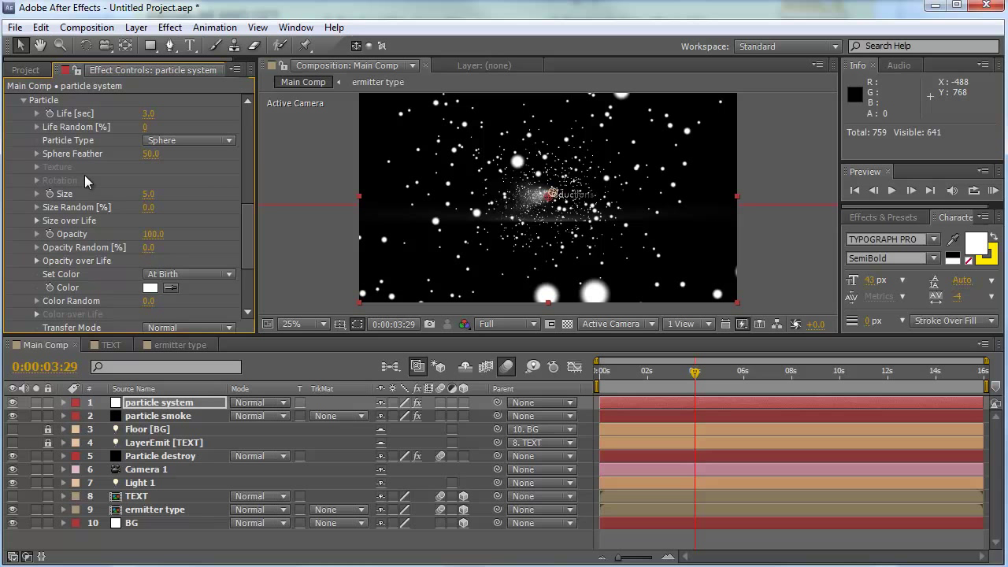
pyautogui.click(149, 196)
pyautogui.write('3')
pyautogui.press('Return')
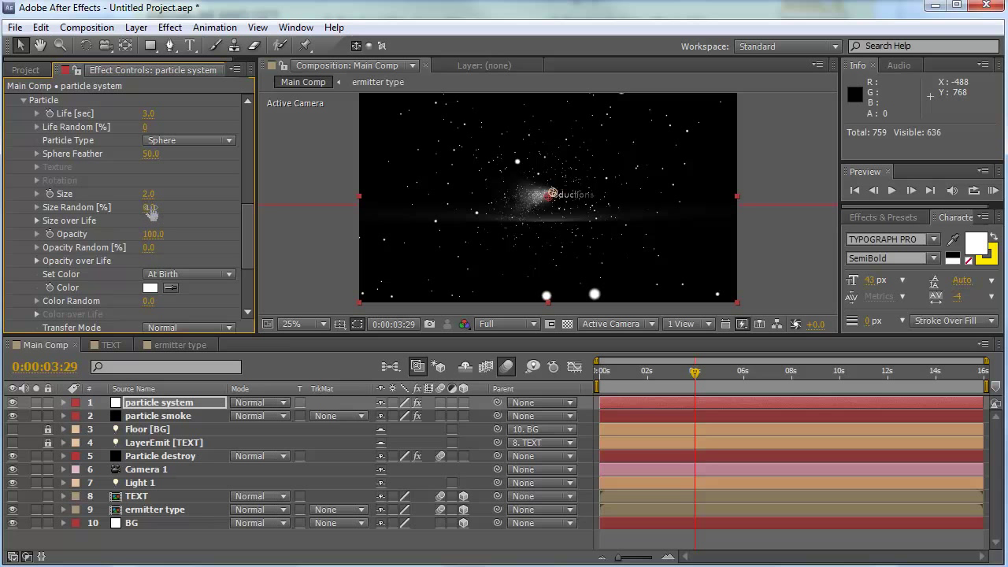
pyautogui.click(149, 207)
pyautogui.write('100')
pyautogui.press('Return')
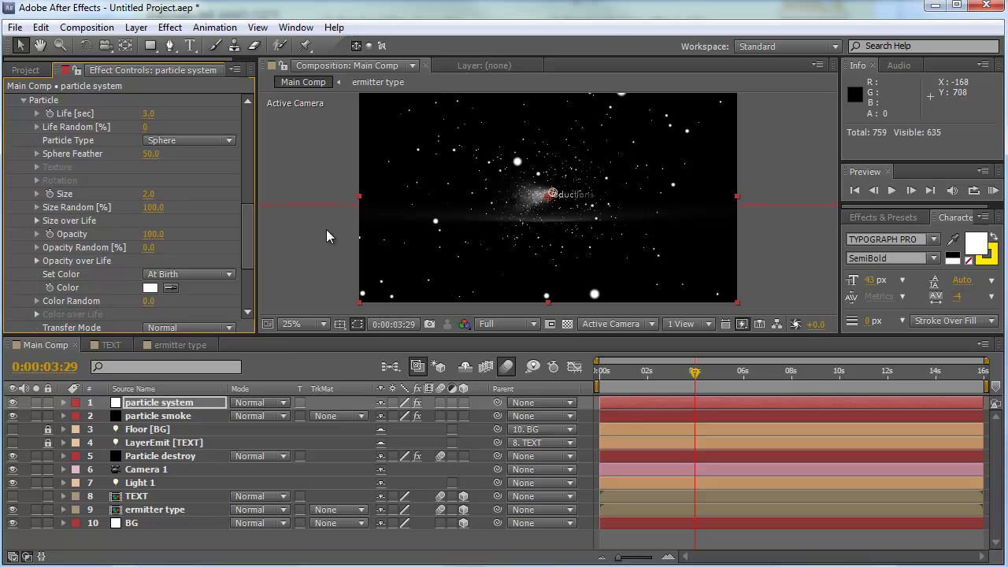
# Step: Set the particle system's Opacity Random to 100% and its particle Color to dark grey 676767
pyautogui.click(148, 247)
pyautogui.press('Return')
pyautogui.click(150, 287)
pyautogui.click(467, 347)
pyautogui.moveTo(467, 346); pyautogui.dragTo(466, 332)
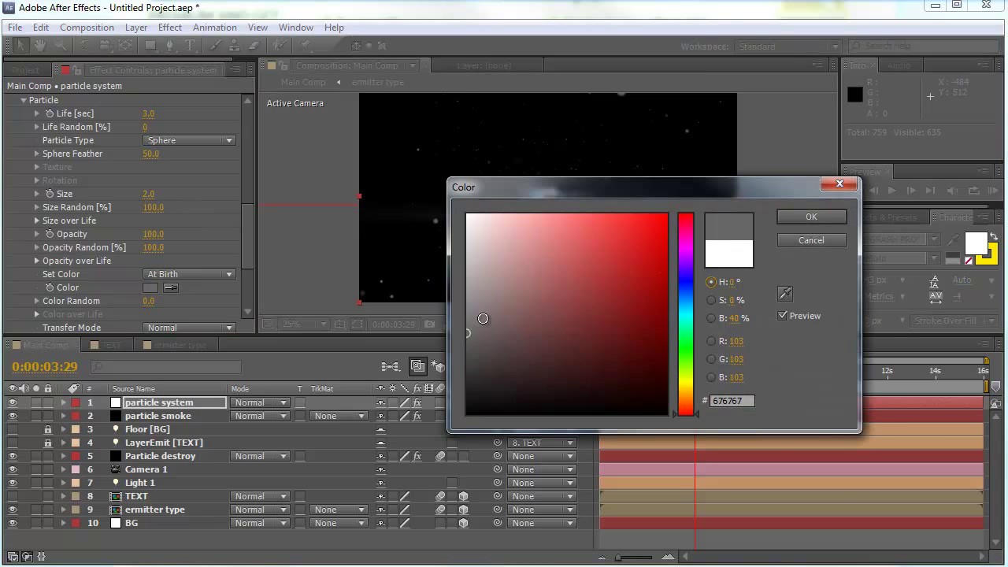
pyautogui.click(811, 217)
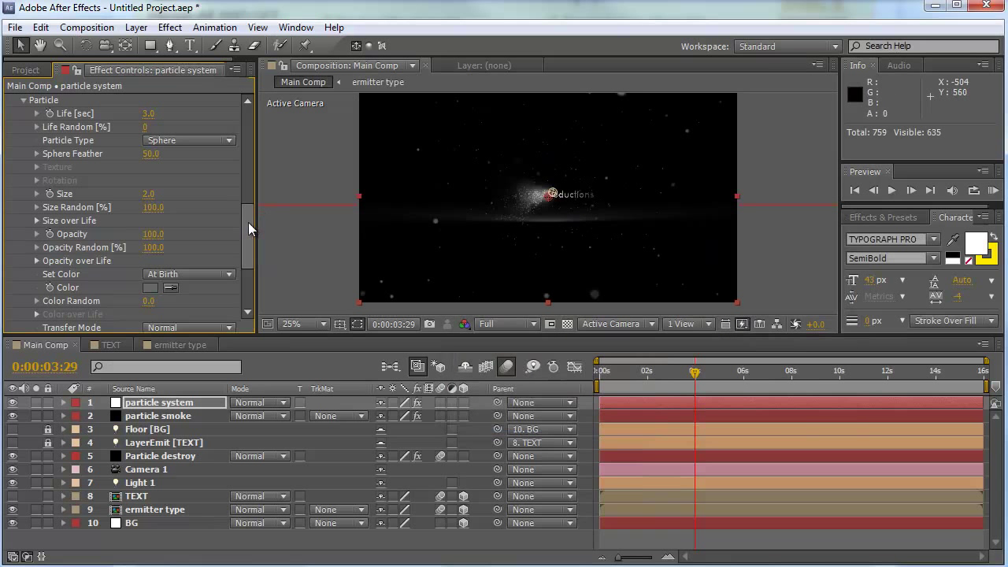
# Step: Change the particle system's particle Transfer Mode to Add
pyautogui.moveTo(248, 222); pyautogui.dragTo(251, 247)
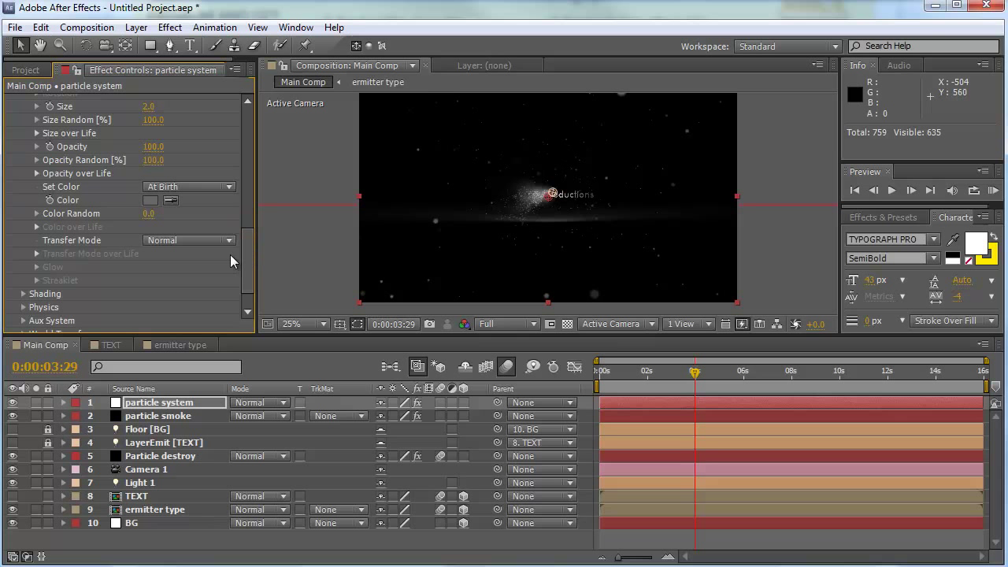
pyautogui.click(197, 241)
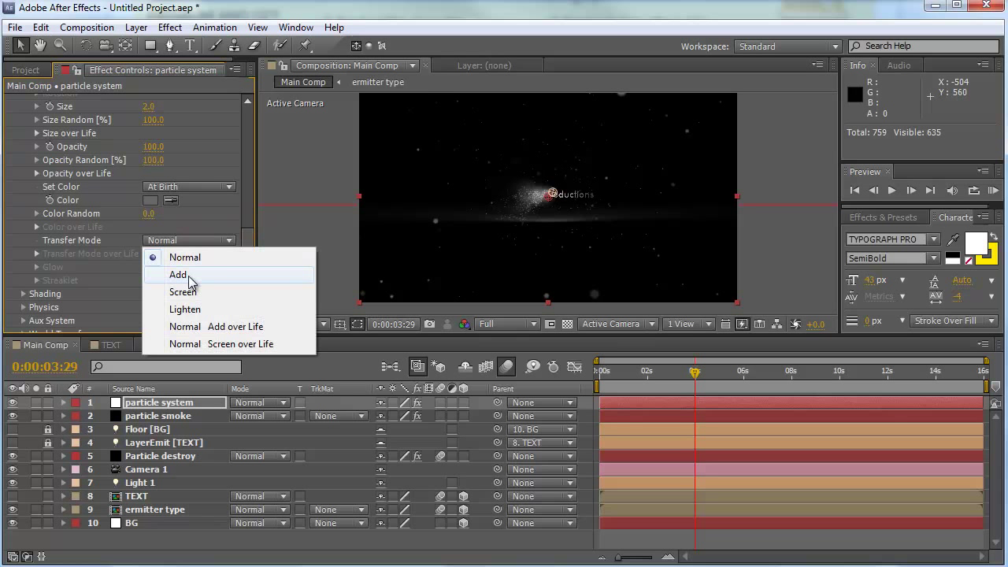
pyautogui.click(189, 276)
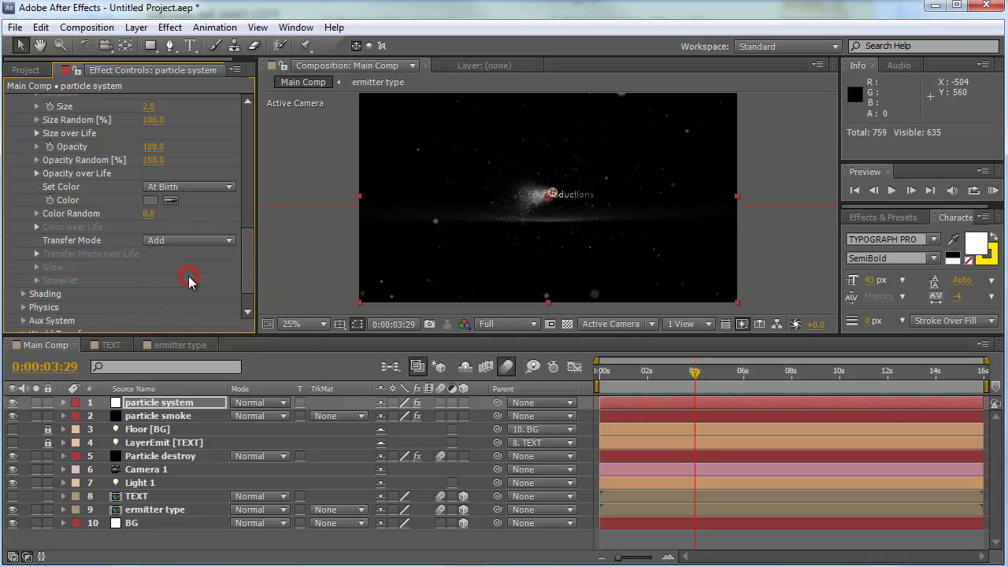
# Step: Add a keyframe for the particle system's Physics Time Factor of 1.0 at 0:00:01:14
pyautogui.click(23, 293)
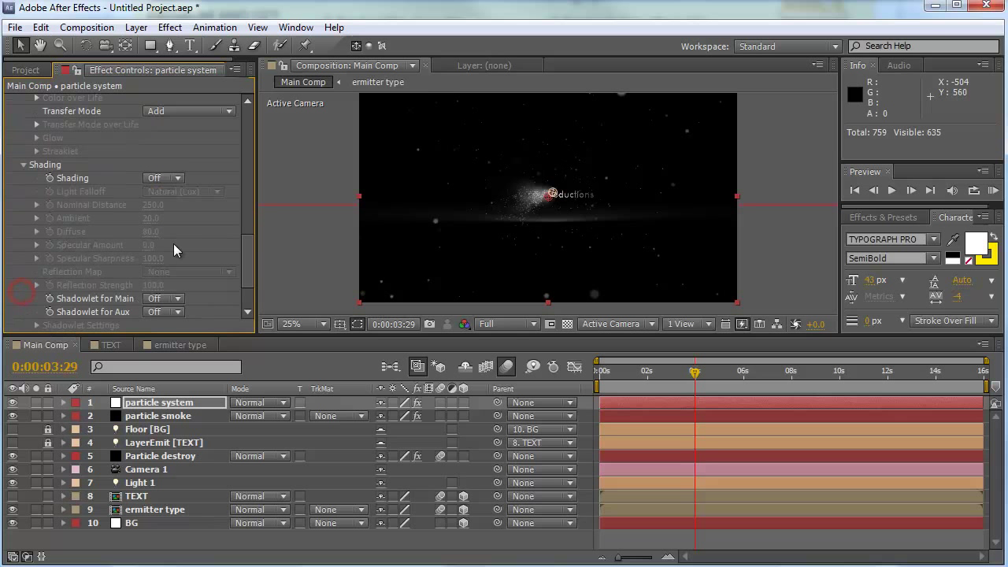
pyautogui.scroll(-3, 170, 250)
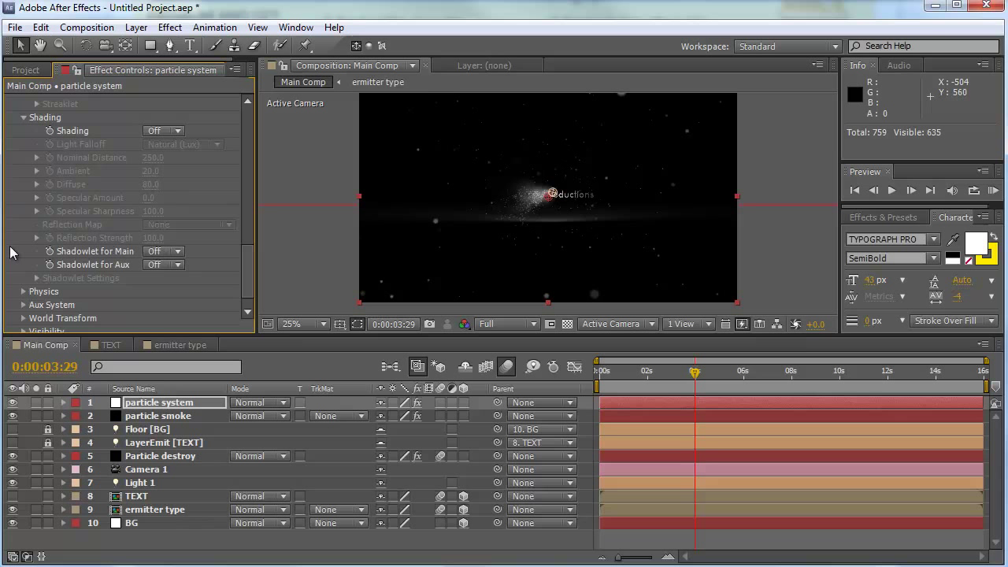
pyautogui.click(23, 292)
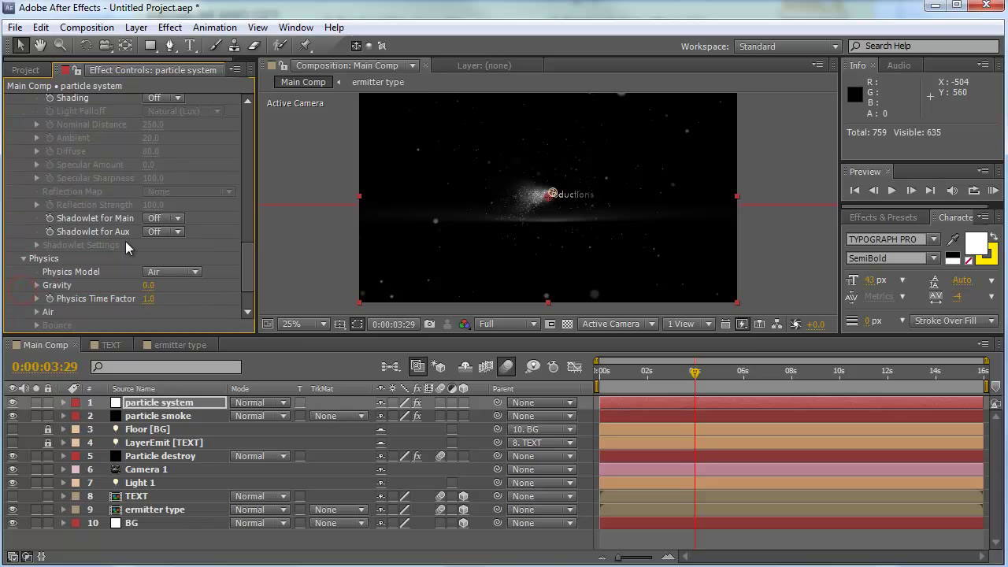
pyautogui.scroll(-3, 125, 242)
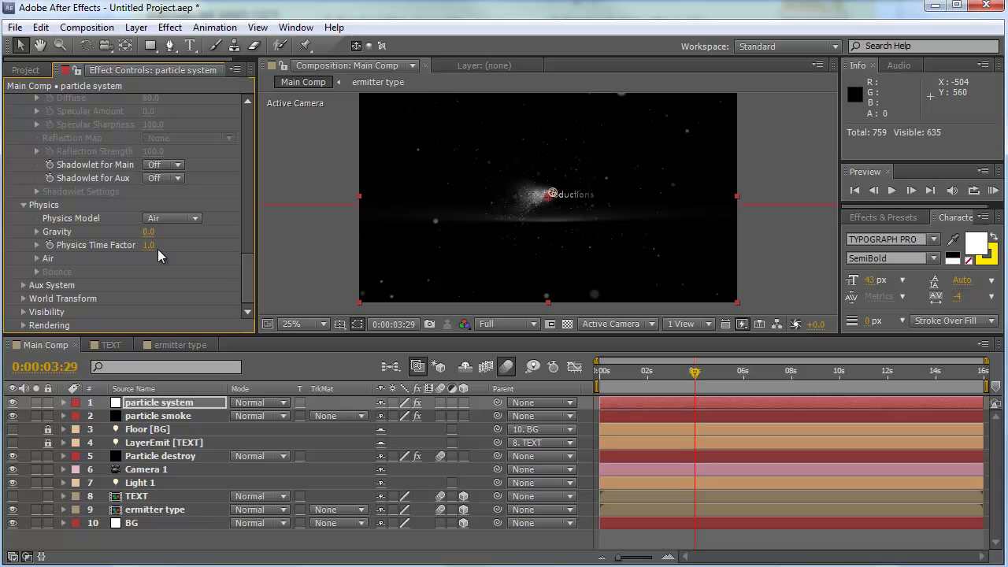
pyautogui.moveTo(658, 379); pyautogui.dragTo(632, 378)
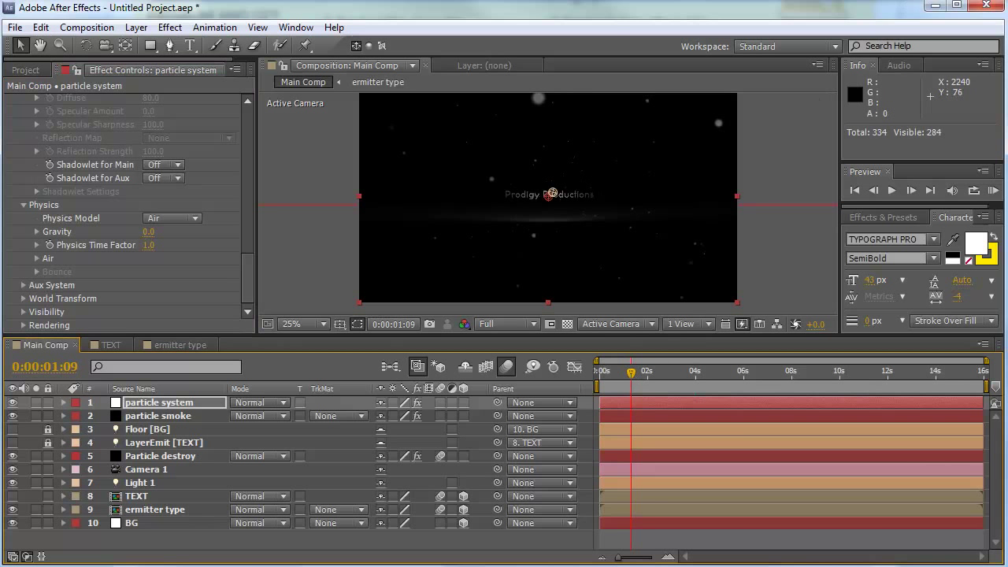
pyautogui.click(636, 369)
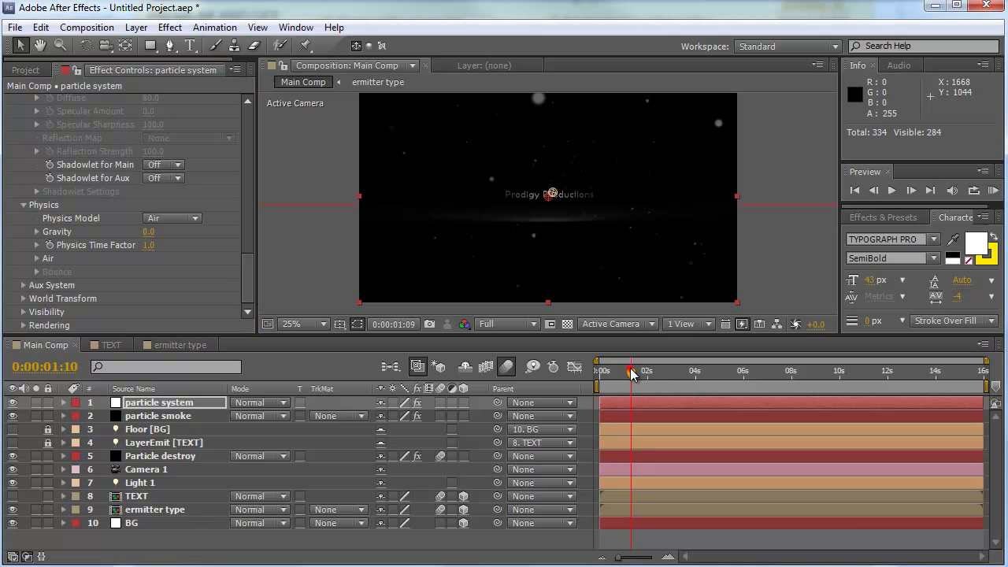
pyautogui.moveTo(636, 370); pyautogui.dragTo(634, 371)
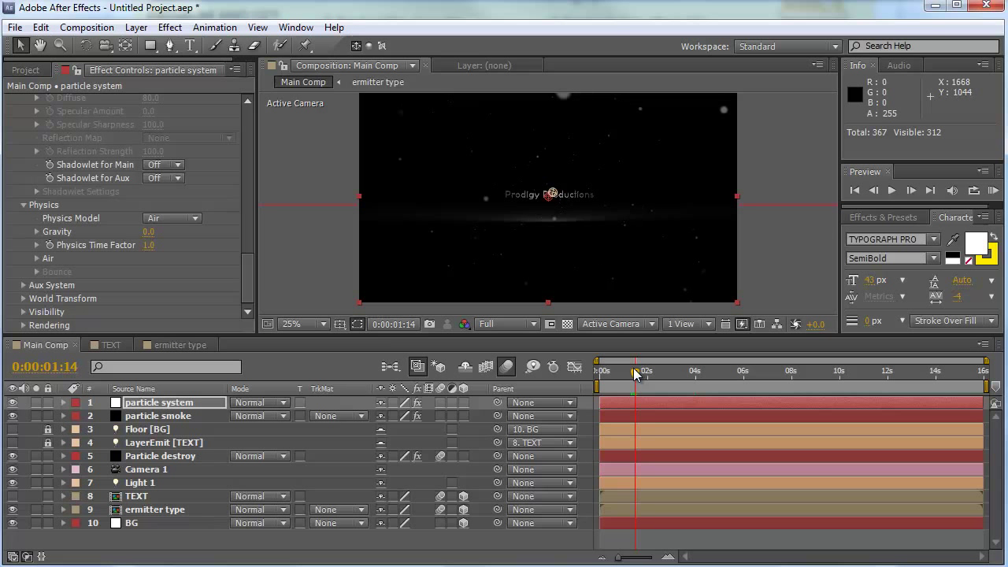
pyautogui.click(48, 245)
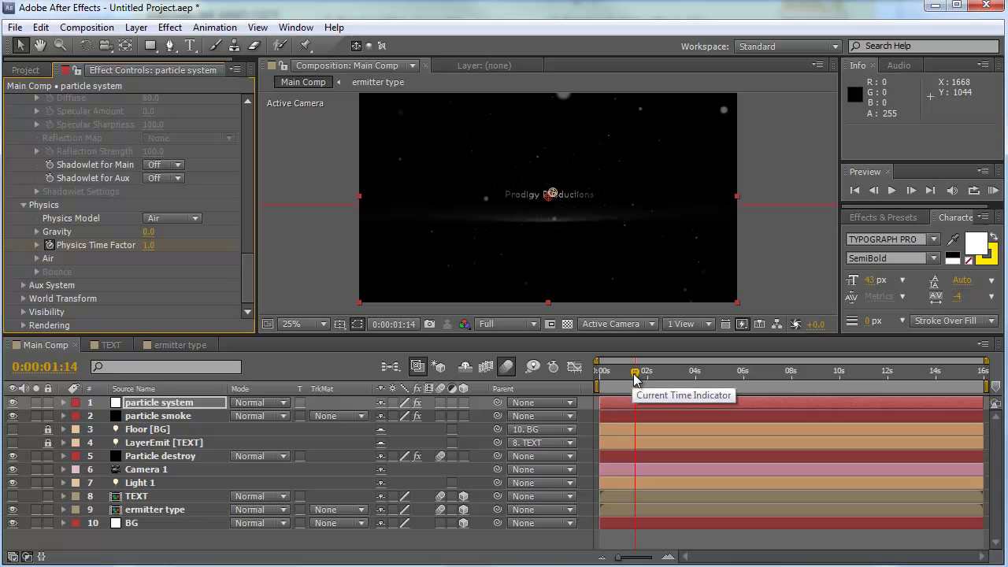
# Step: Reveal the particle system's keyframed property and move its Physics Time Factor keyframe to 0:00:00:04
pyautogui.click(149, 405)
pyautogui.press('u')
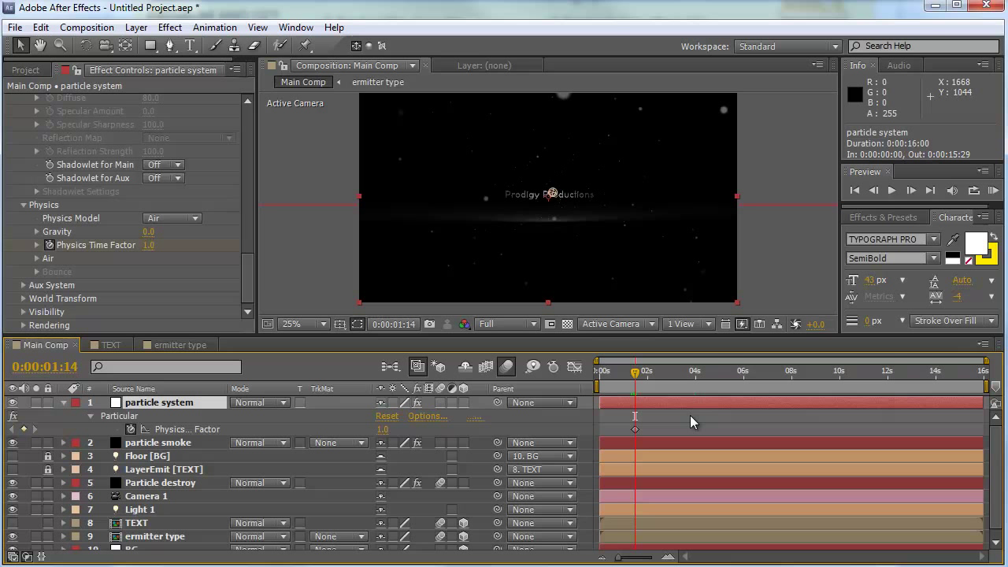
pyautogui.click(634, 429)
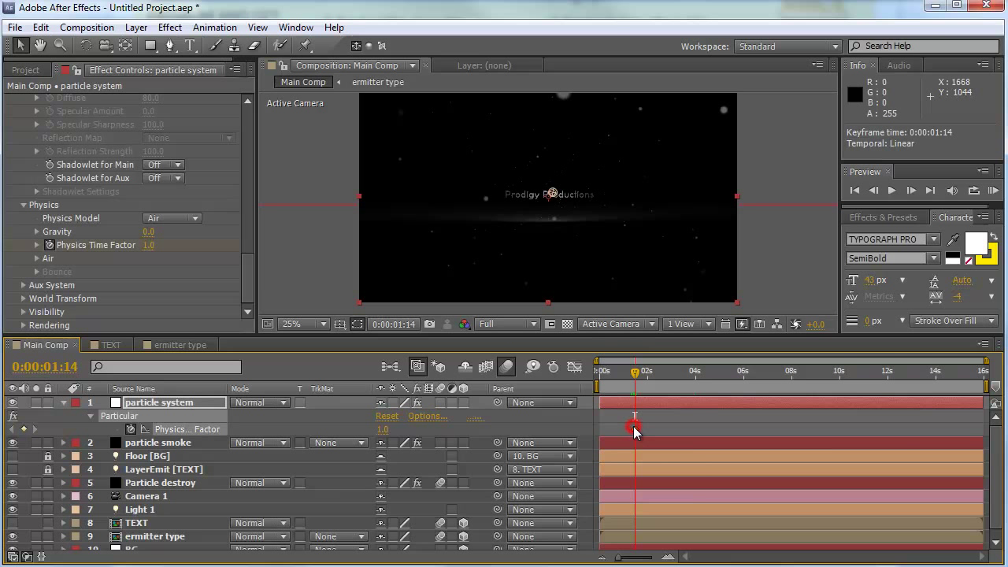
pyautogui.moveTo(634, 429); pyautogui.dragTo(601, 434)
pyautogui.moveTo(615, 372); pyautogui.dragTo(602, 371)
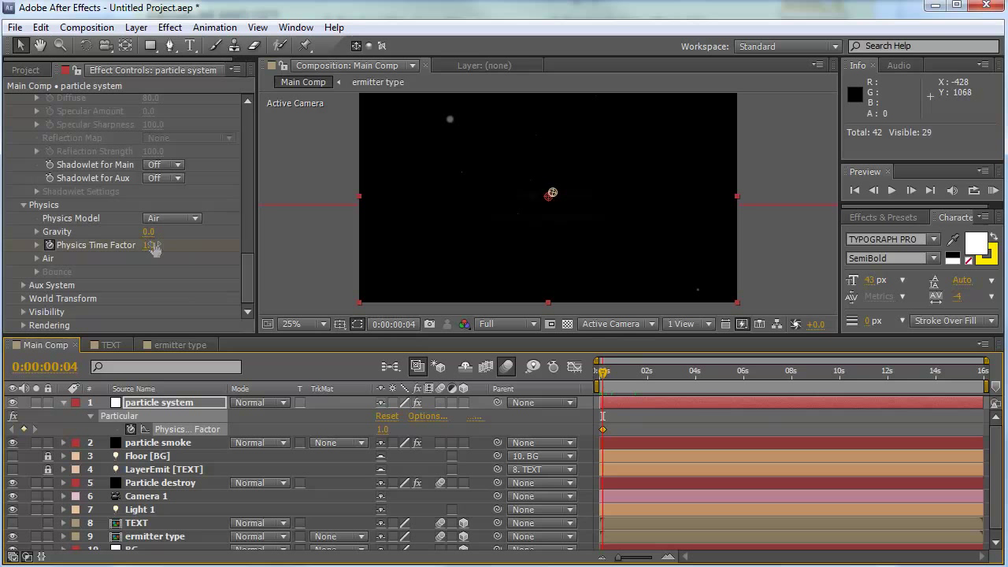
# Step: Set the Physics Time Factor to 0.1 at 0:00:01:17, adding a second keyframe
pyautogui.moveTo(603, 370); pyautogui.dragTo(638, 370)
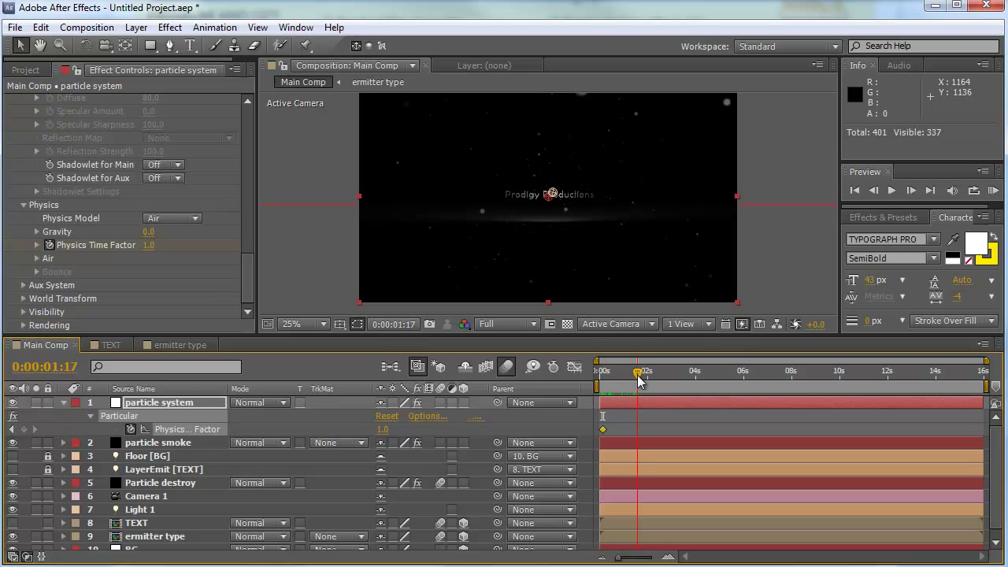
pyautogui.click(148, 245)
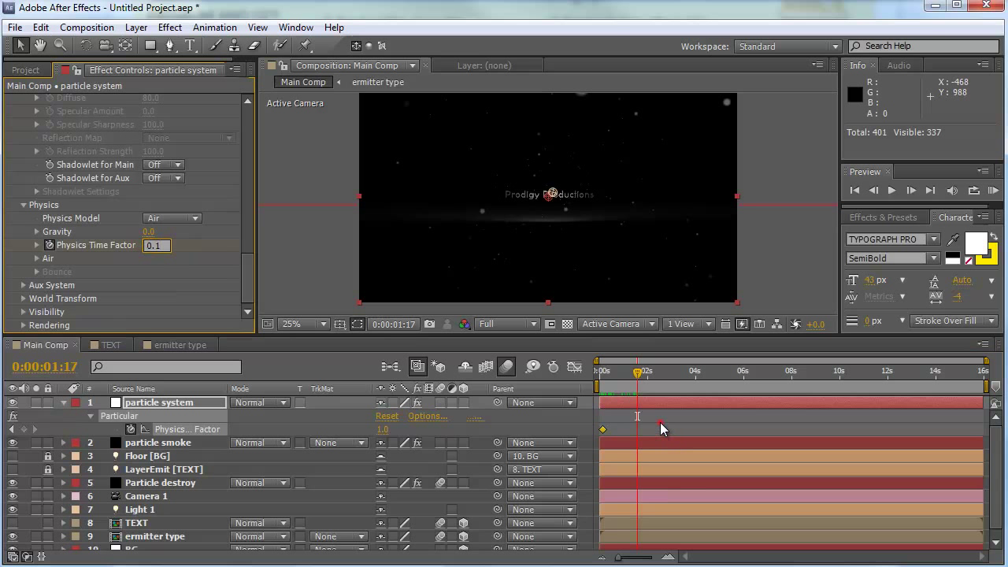
pyautogui.write('0.1')
pyautogui.press('Return')
# Step: Check the slowed particles at 0:00:04:13, collapse the particle system layer's properties and enlarge the timeline area
pyautogui.moveTo(637, 370); pyautogui.dragTo(705, 374)
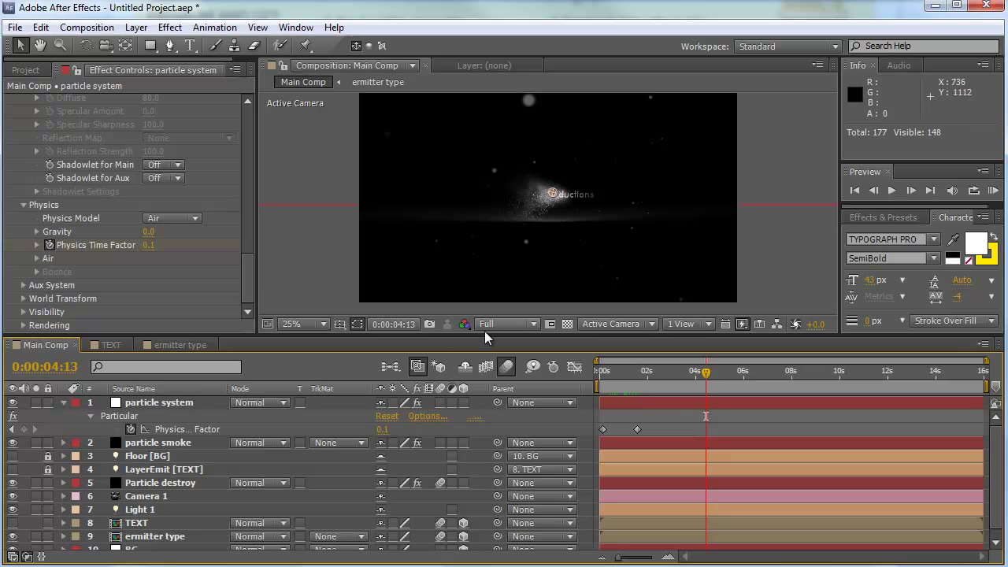
pyautogui.scroll(-1, 268, 460)
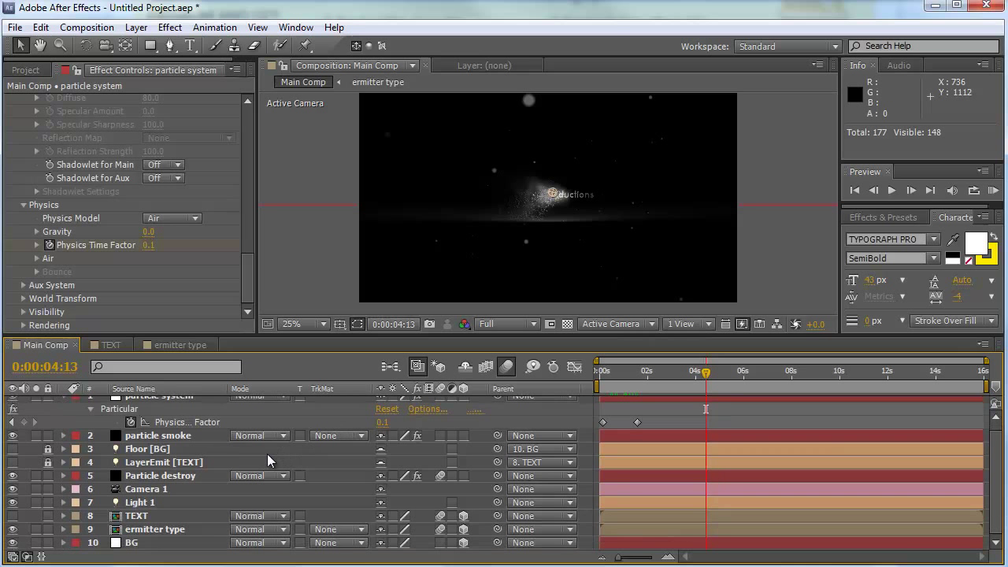
pyautogui.scroll(1, 177, 467)
pyautogui.click(66, 402)
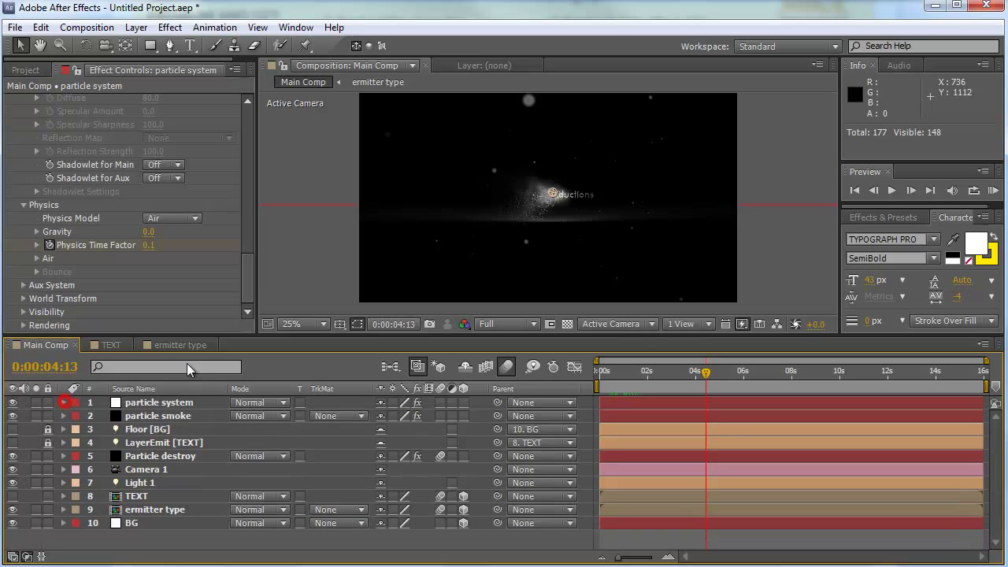
pyautogui.moveTo(377, 336); pyautogui.dragTo(370, 321)
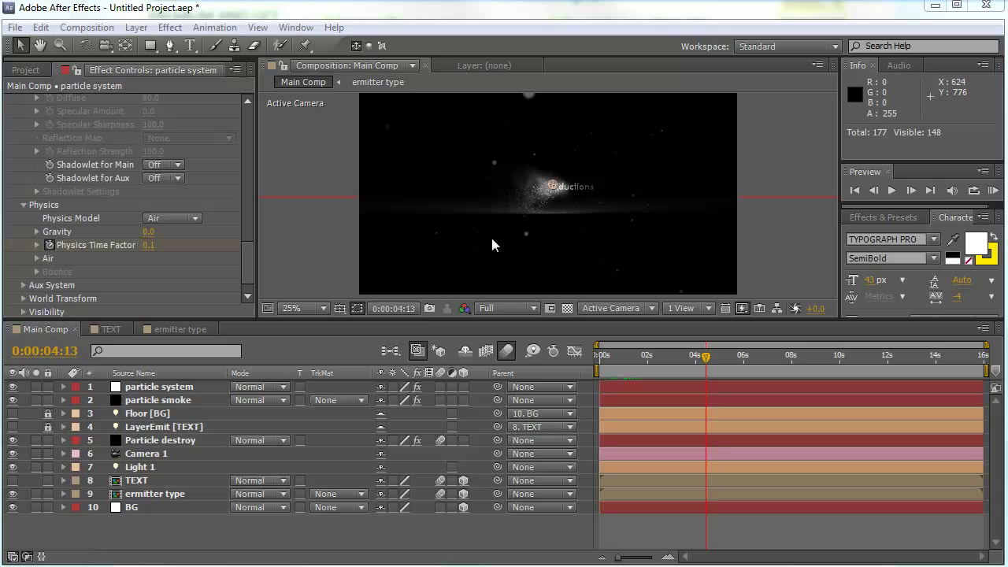
# Step: Reveal Camera 1's Position and add a keyframe for it at 0:00:01:18
pyautogui.click(159, 454)
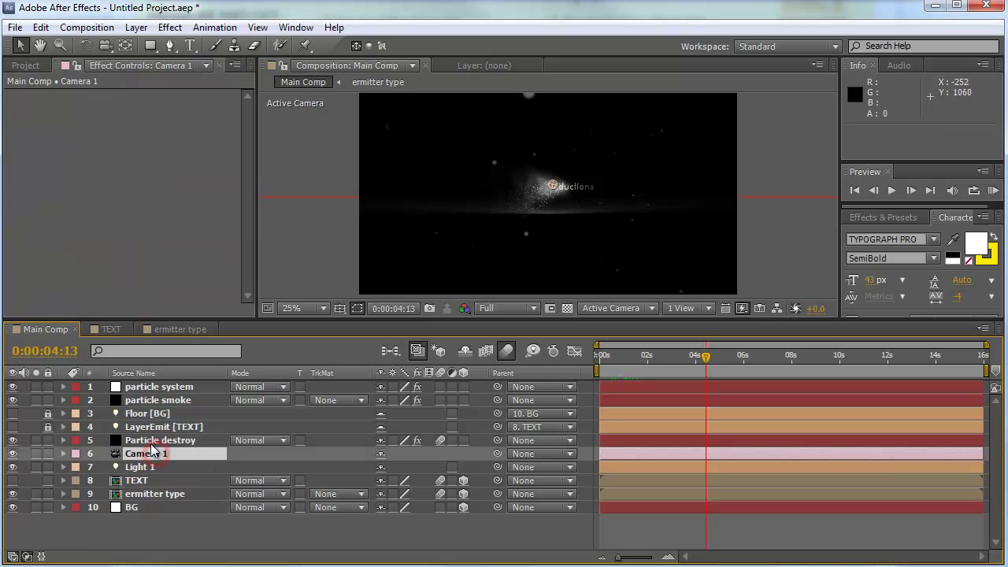
pyautogui.press('p')
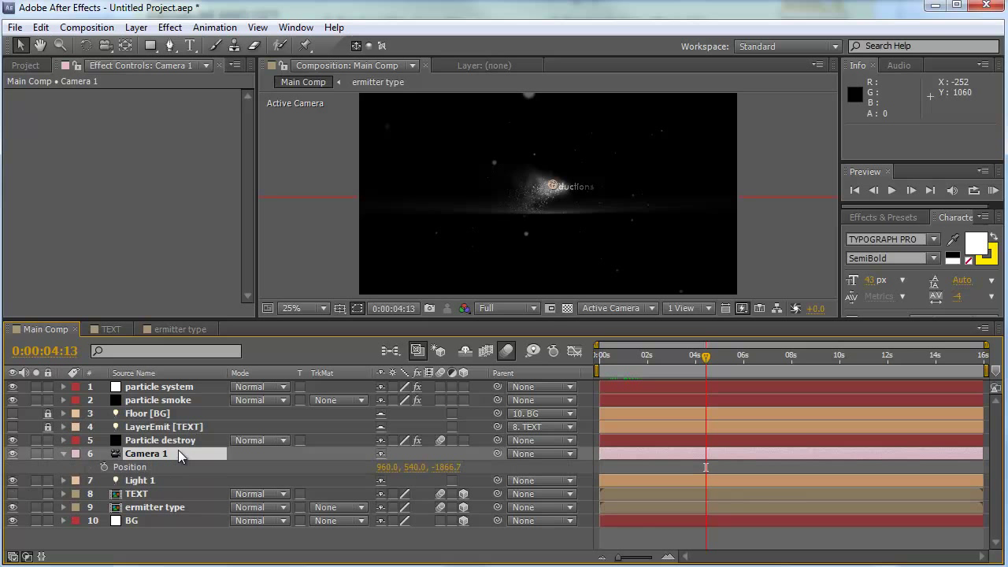
pyautogui.moveTo(683, 358); pyautogui.dragTo(639, 368)
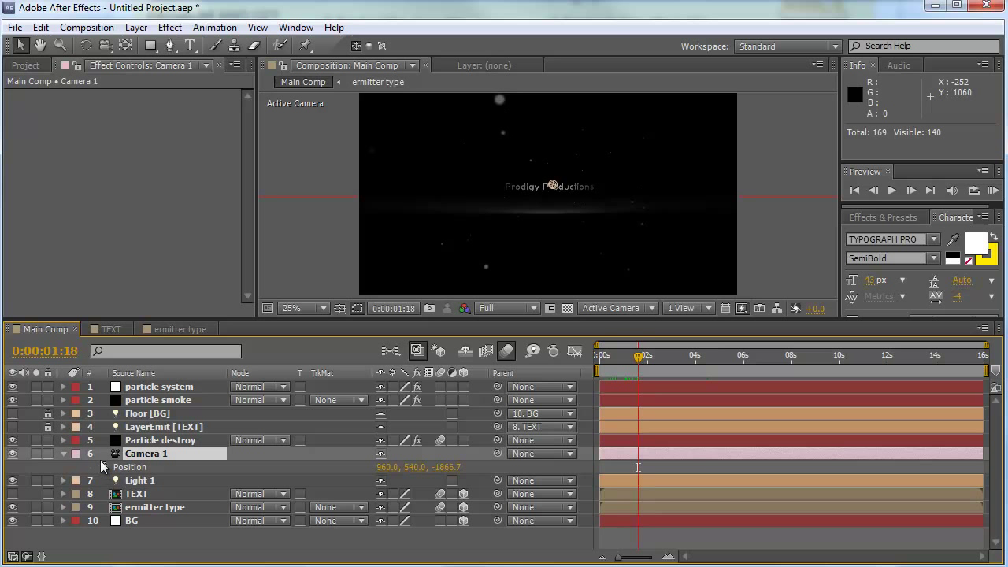
pyautogui.click(103, 467)
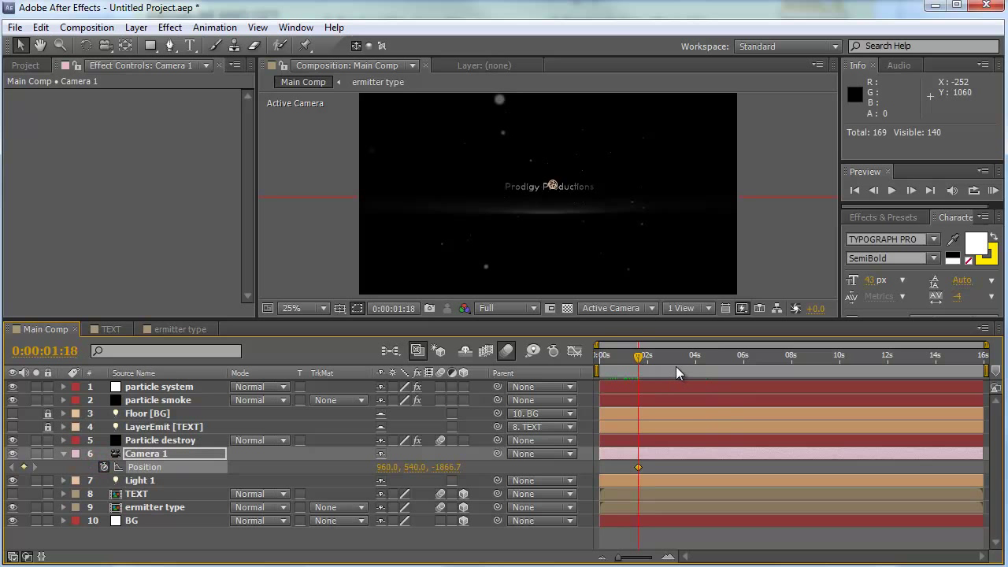
# Step: Set Camera 1's Z Position to 0 at the end of the comp, 0:00:15:29, for a push-in
pyautogui.moveTo(675, 365); pyautogui.dragTo(784, 359)
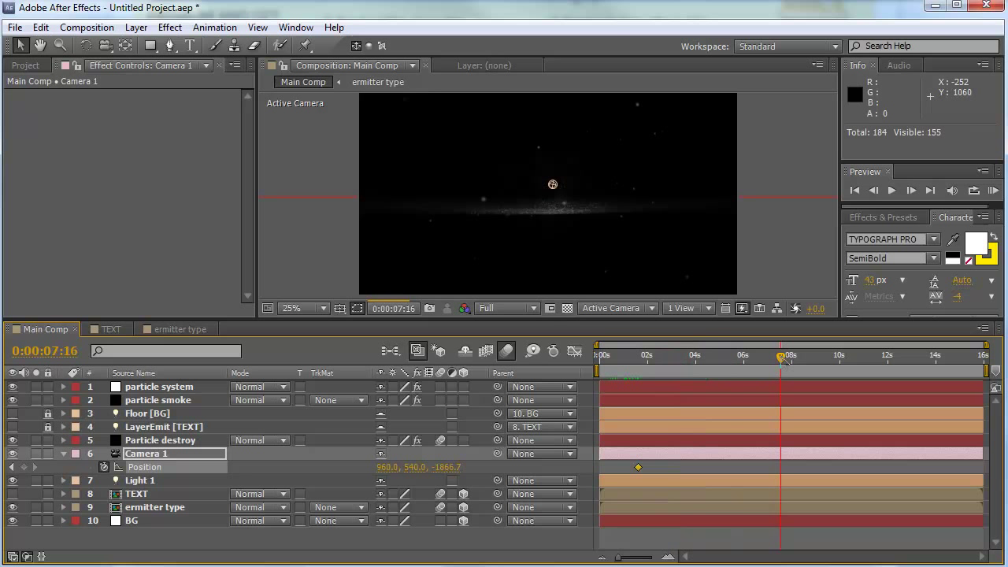
pyautogui.click(988, 364)
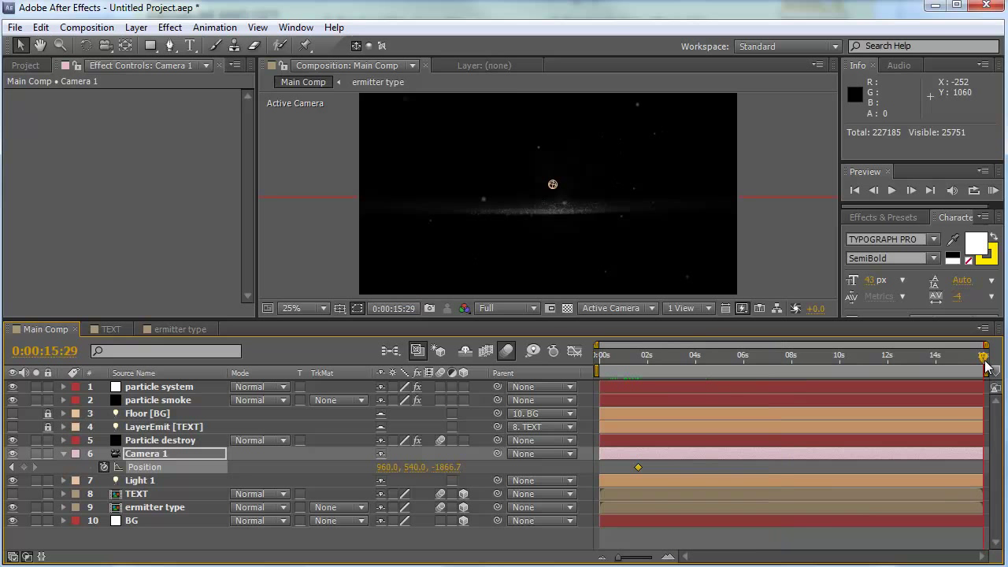
pyautogui.moveTo(447, 467); pyautogui.dragTo(478, 462)
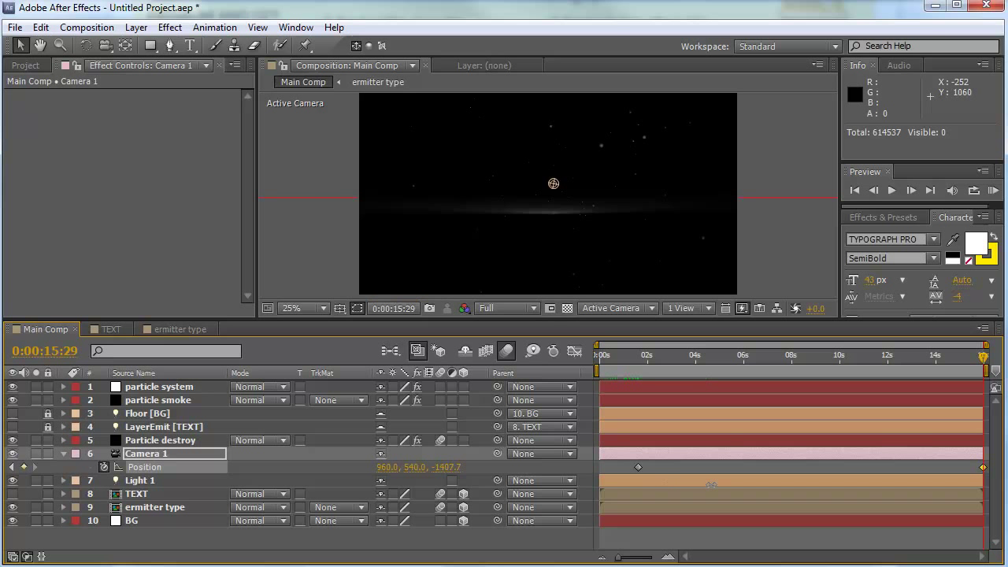
pyautogui.moveTo(711, 484); pyautogui.dragTo(818, 481)
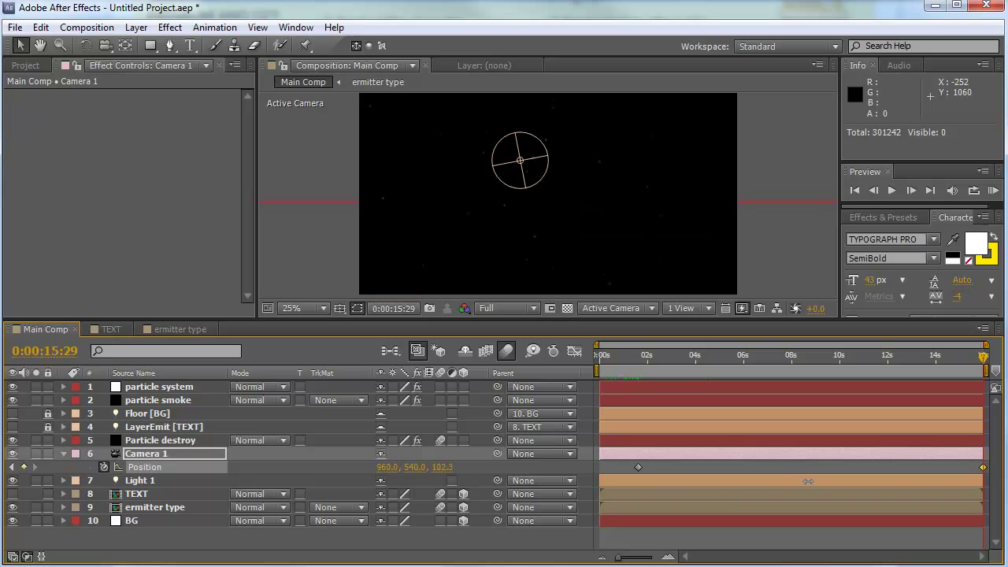
pyautogui.click(447, 468)
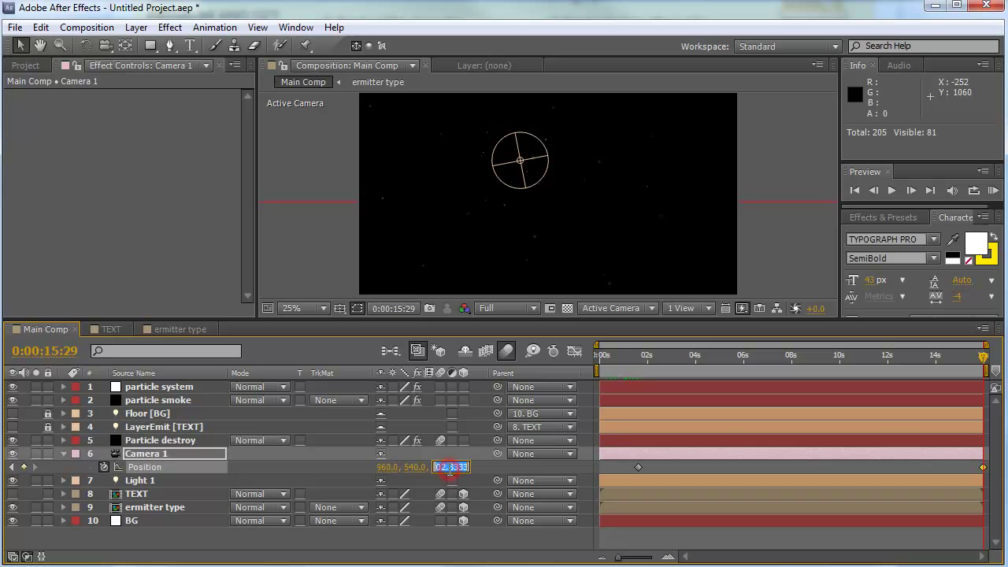
pyautogui.write('0')
pyautogui.press('Return')
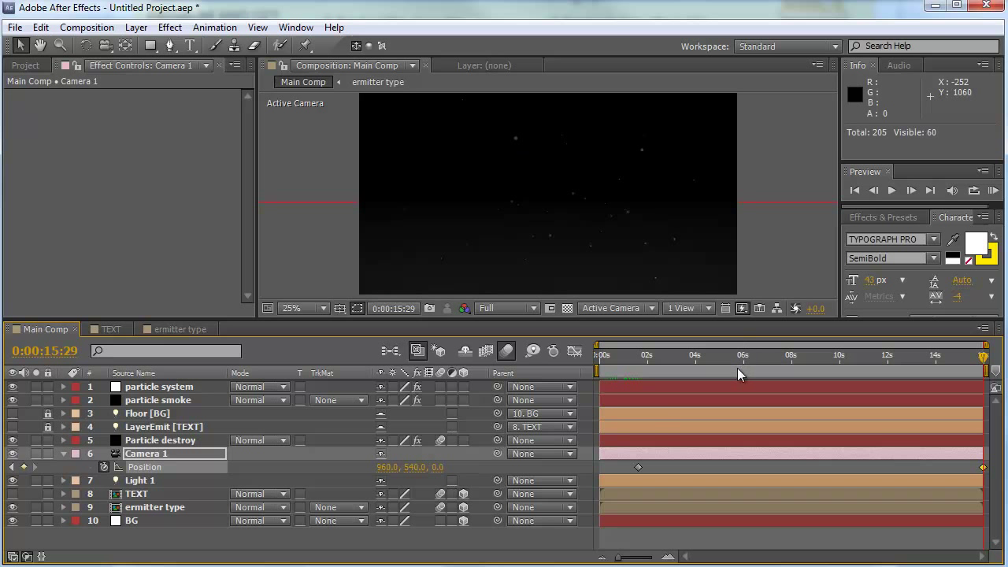
# Step: Check the camera move at 0:00:05:16 and start a RAM preview of Main Comp
pyautogui.click(732, 370)
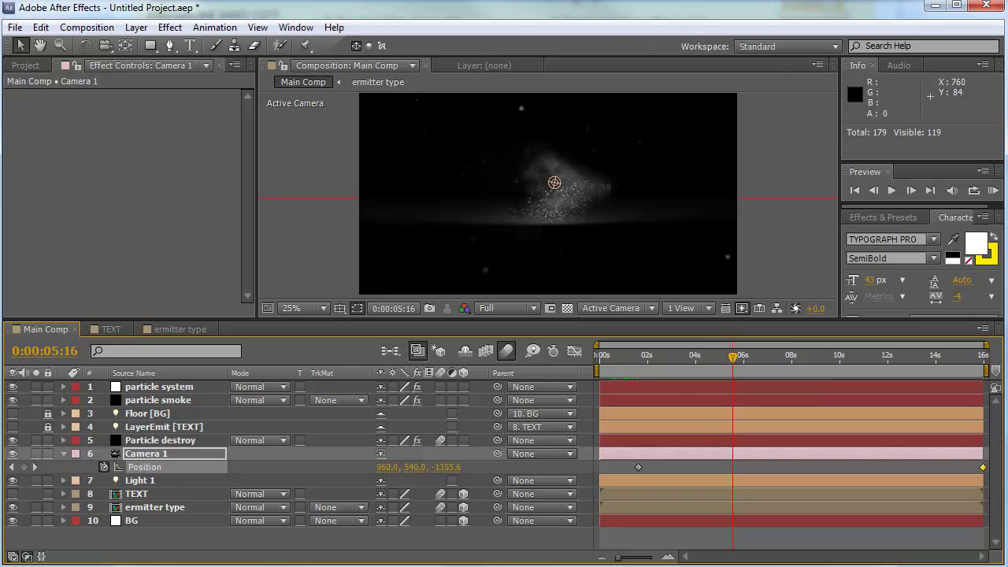
pyautogui.click(636, 356)
pyautogui.press('KP_0')
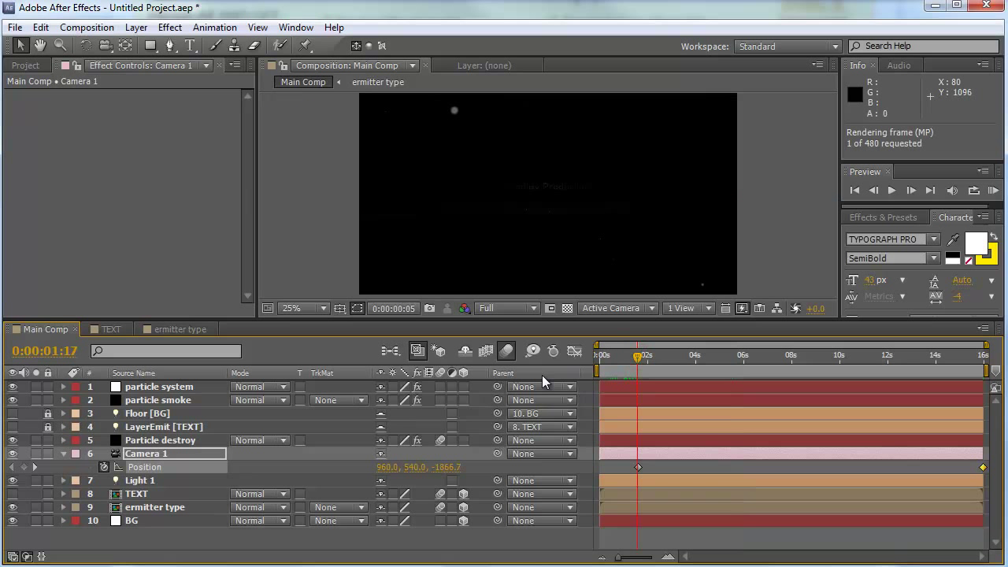